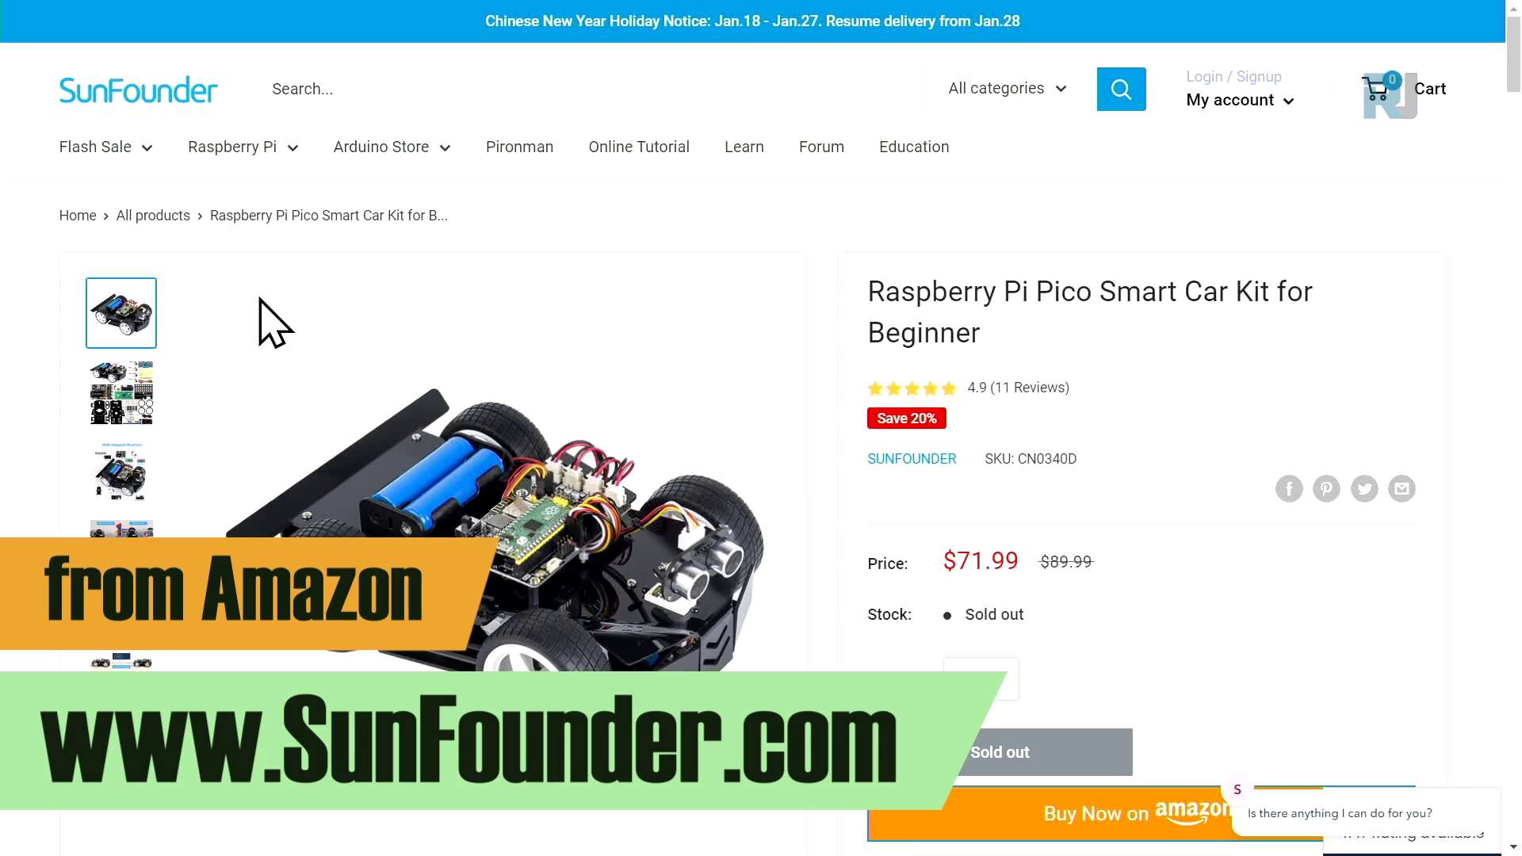
scroll(584, 345, down, 10)
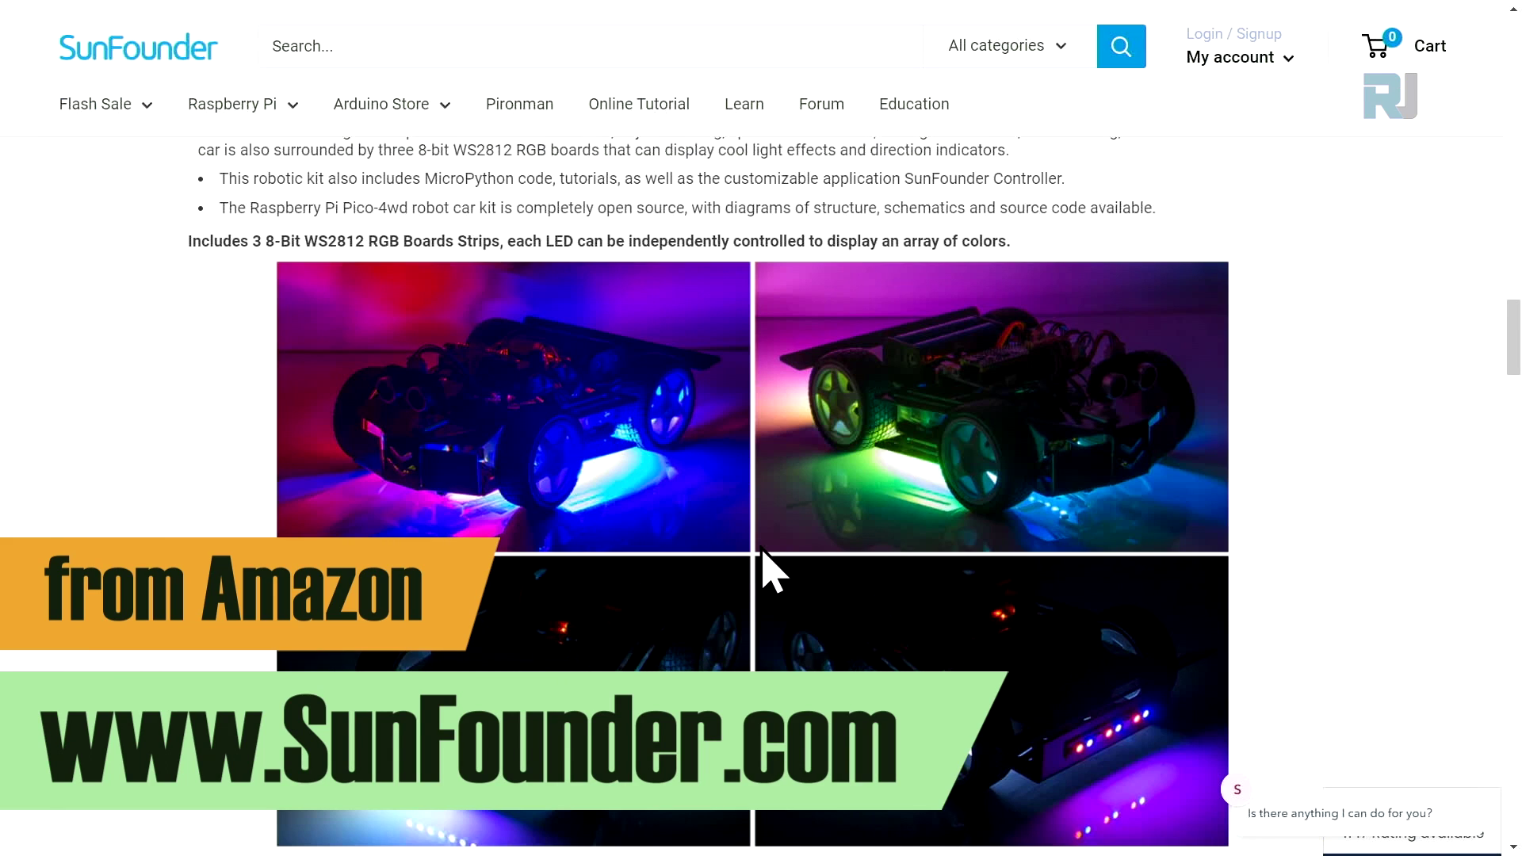
scroll(770, 570, down, 5)
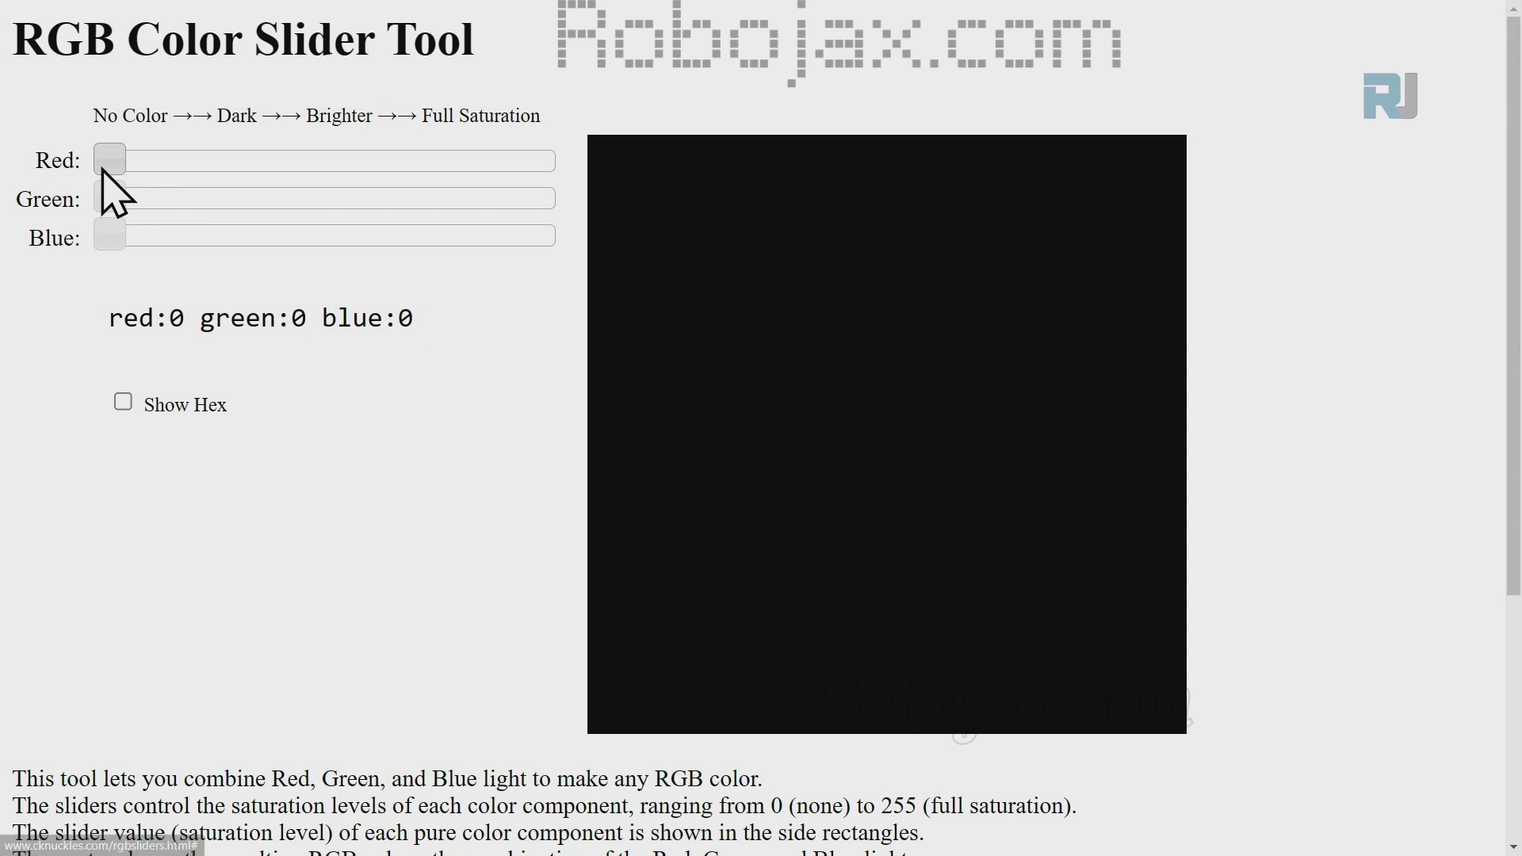
Step: Slide red to full, dim it to about half and lower, then brighten it again
drag(109, 160, 517, 164)
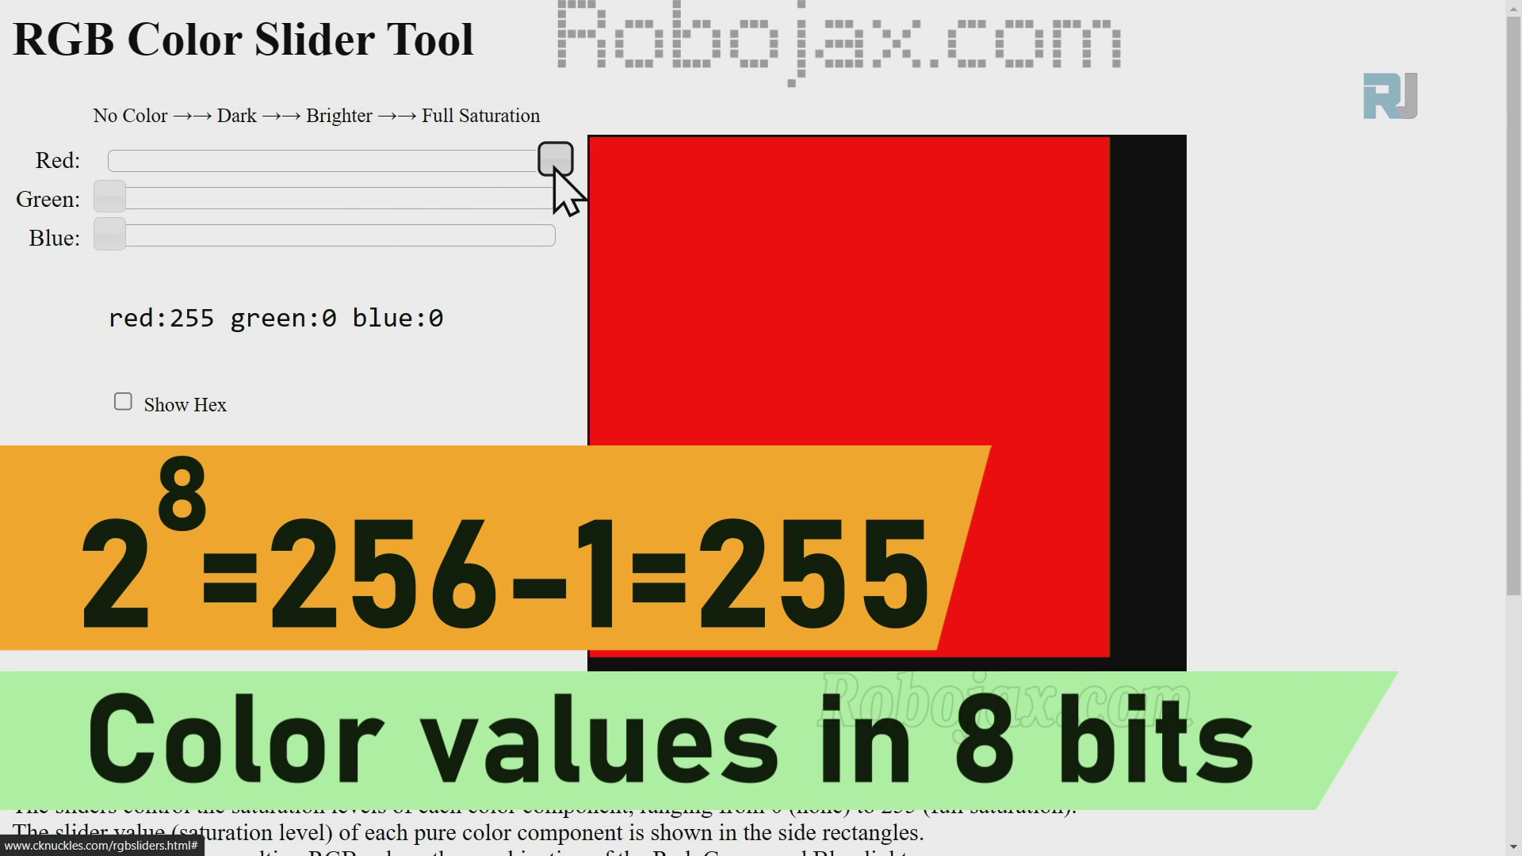
drag(556, 160, 355, 160)
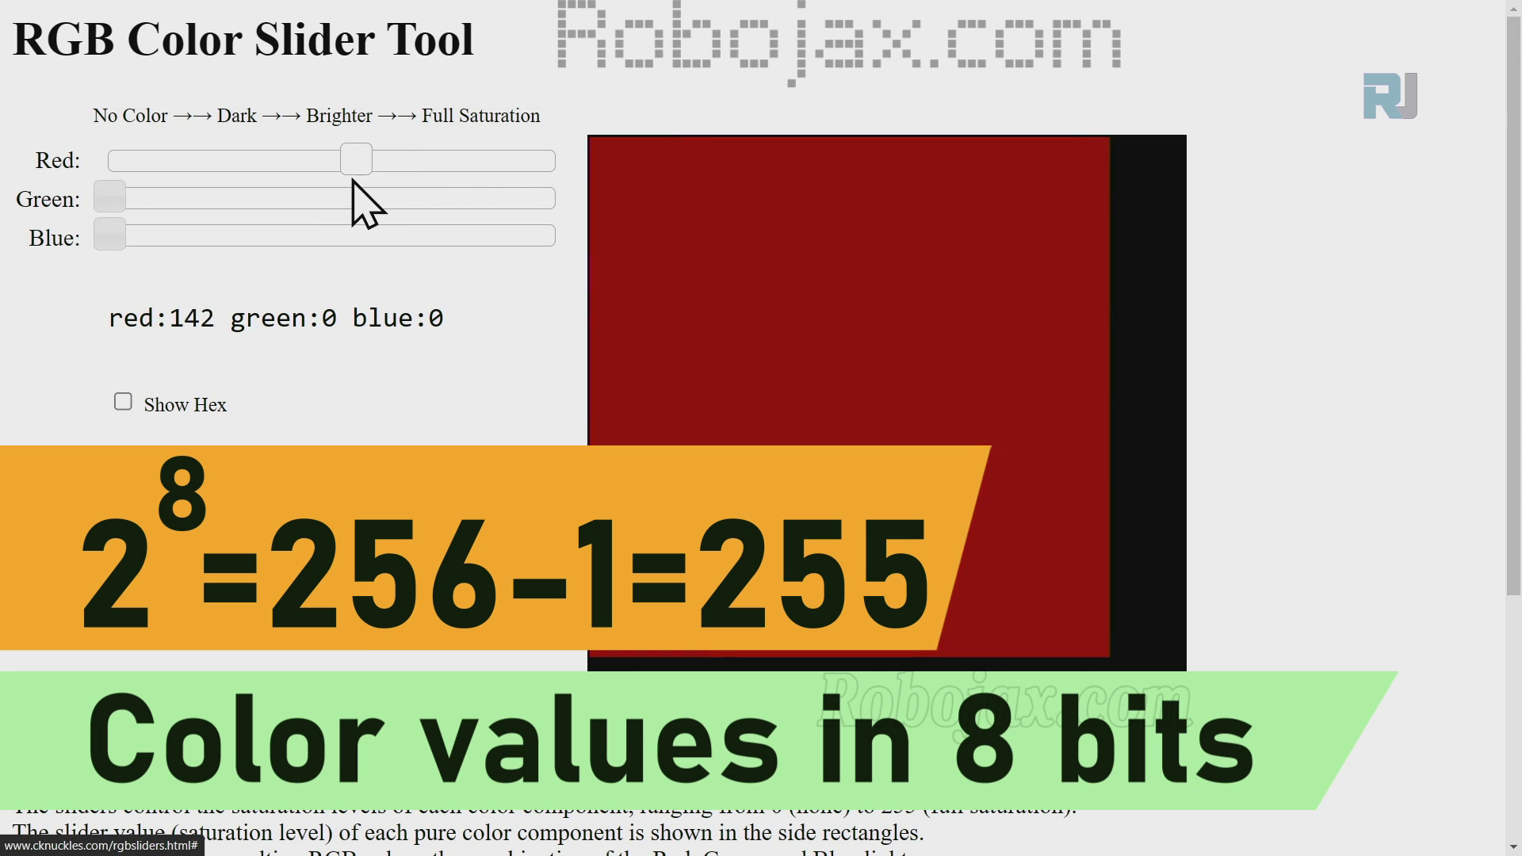
drag(363, 203, 310, 209)
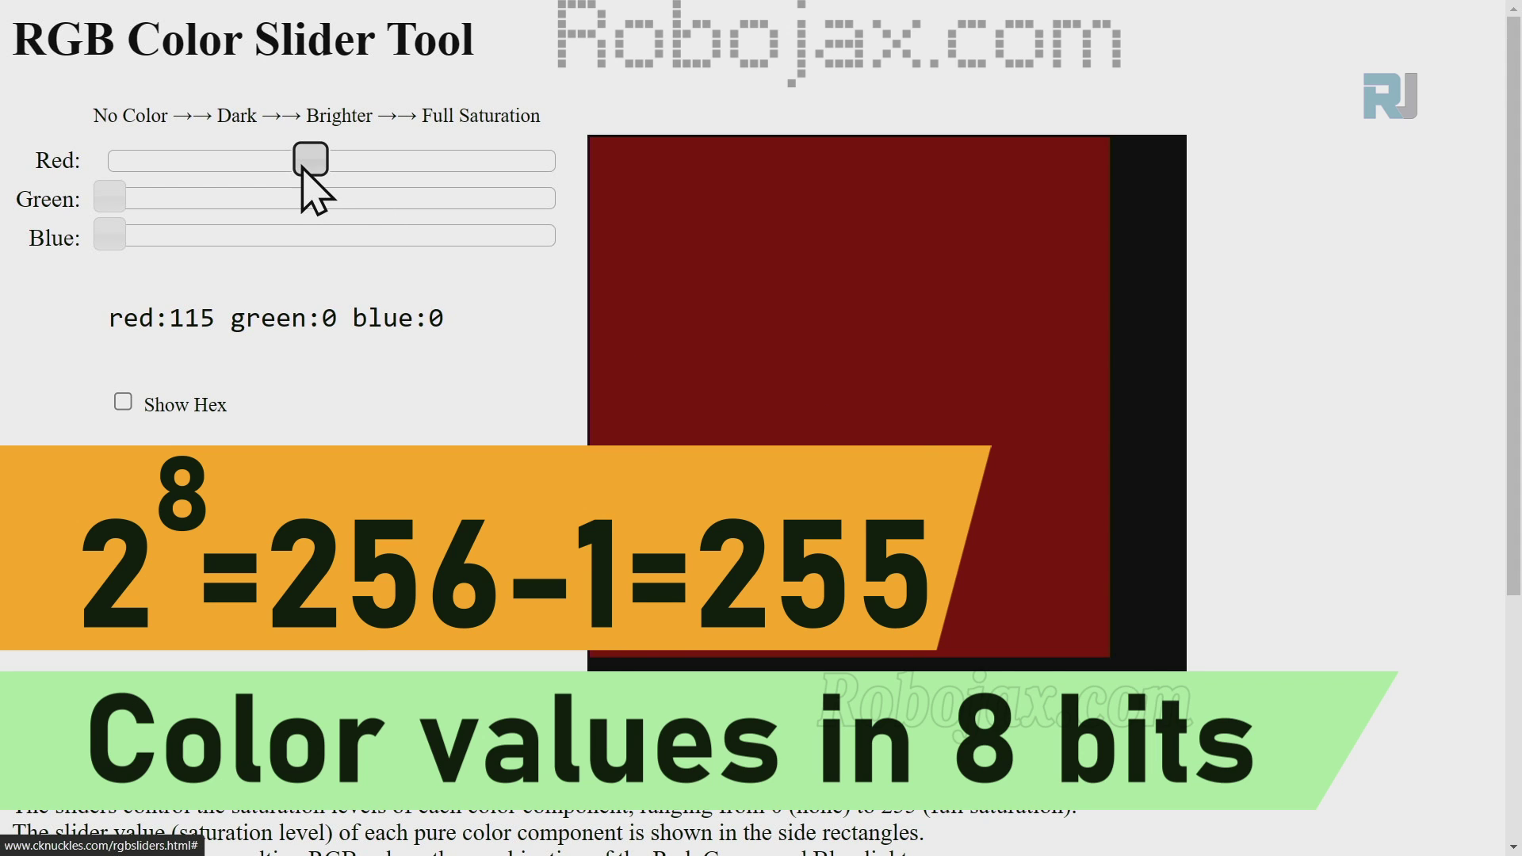
mouse_move(310, 161)
mouse_down()
mouse_move(428, 161)
mouse_move(108, 160)
mouse_move(146, 199)
mouse_move(555, 199)
mouse_up()
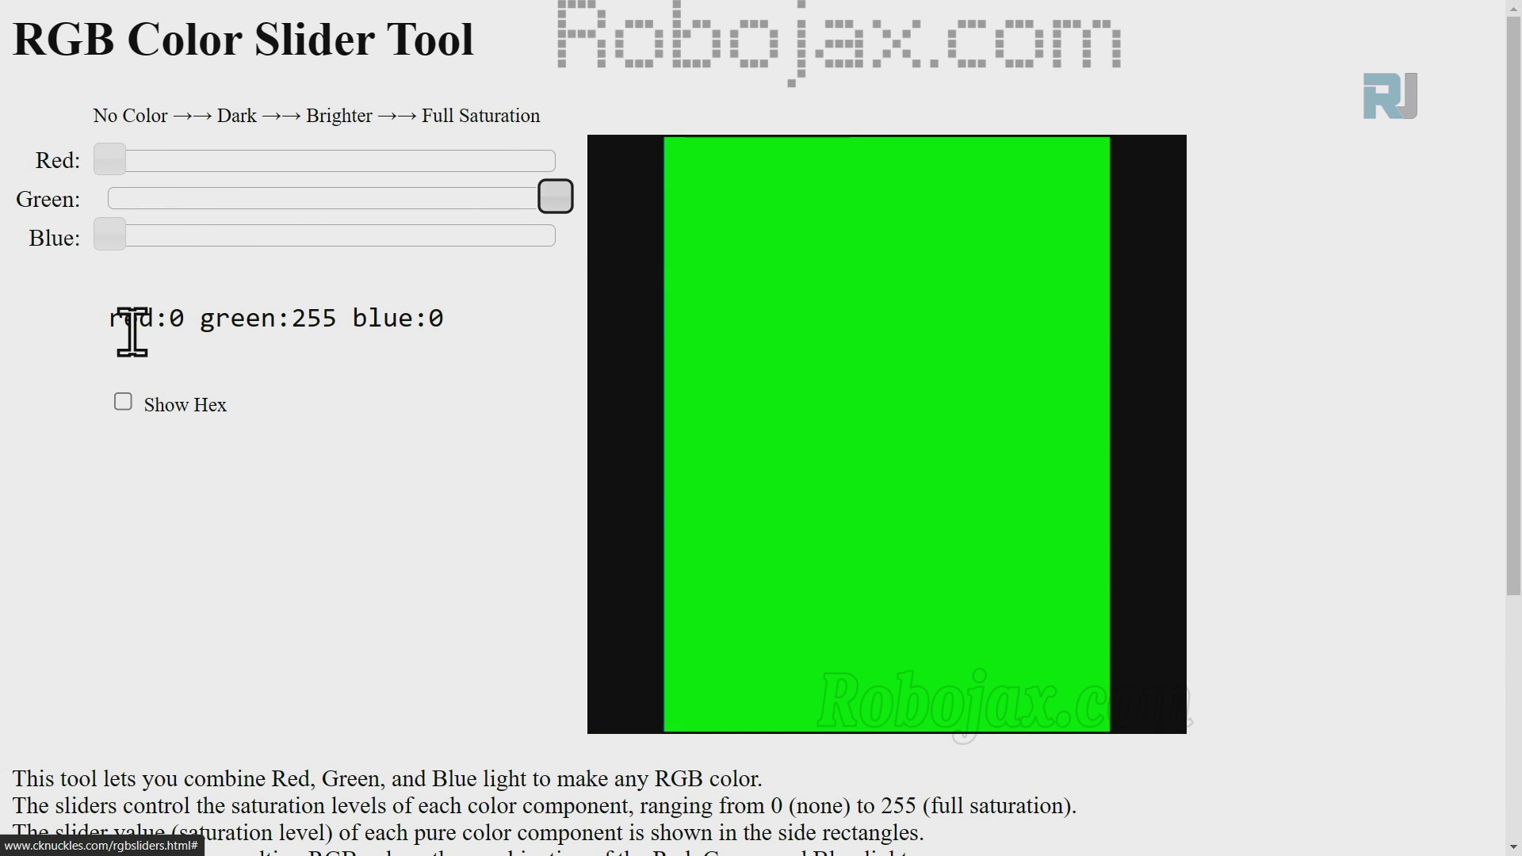
Step: Highlight the green readout, then lower green to about half and raise it again
double_click(133, 316)
drag(214, 318, 321, 318)
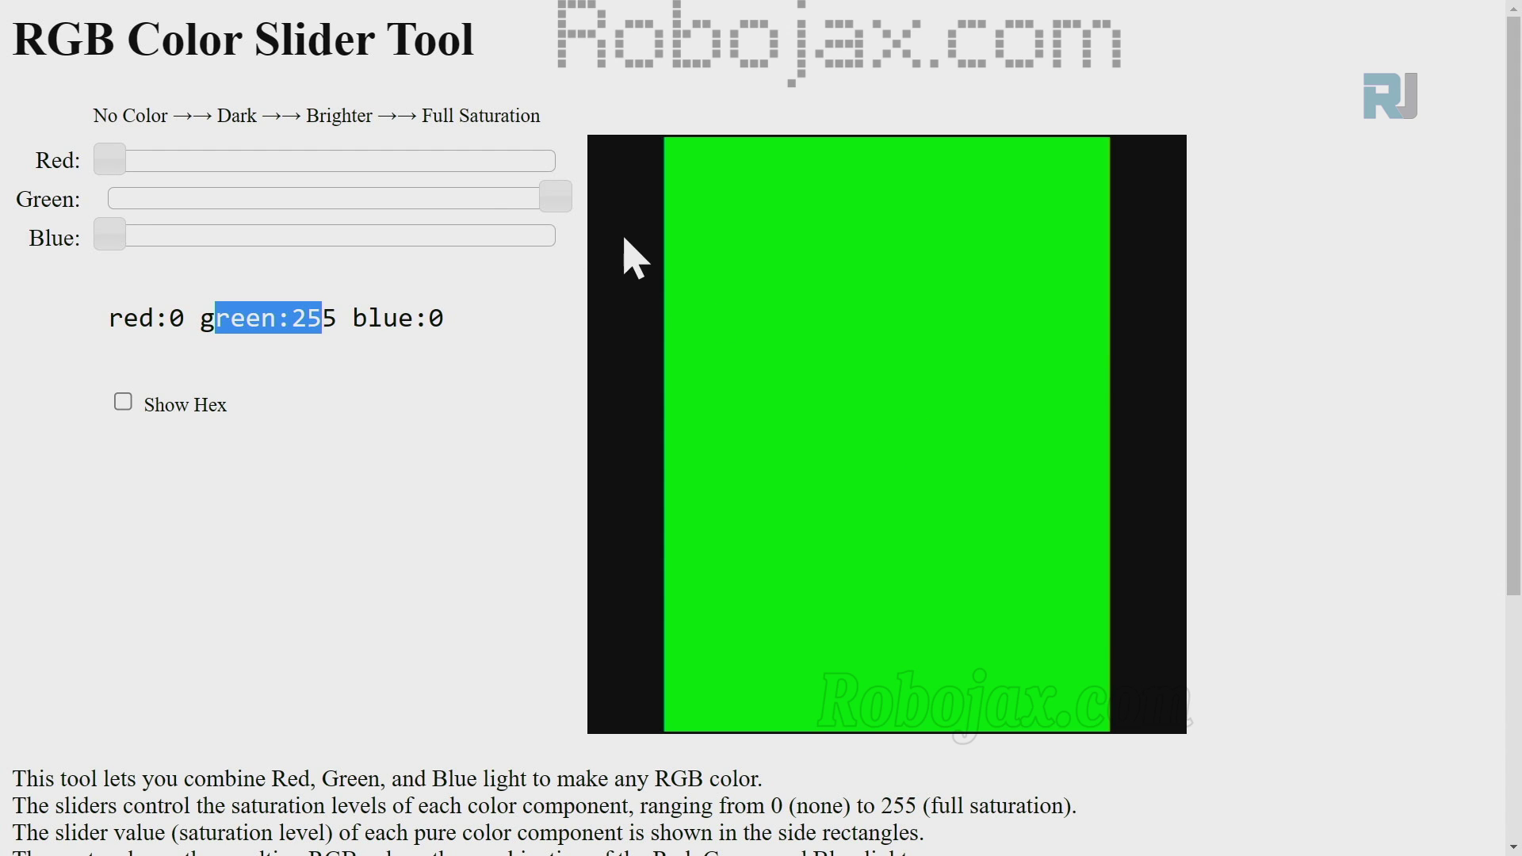
drag(554, 198, 557, 198)
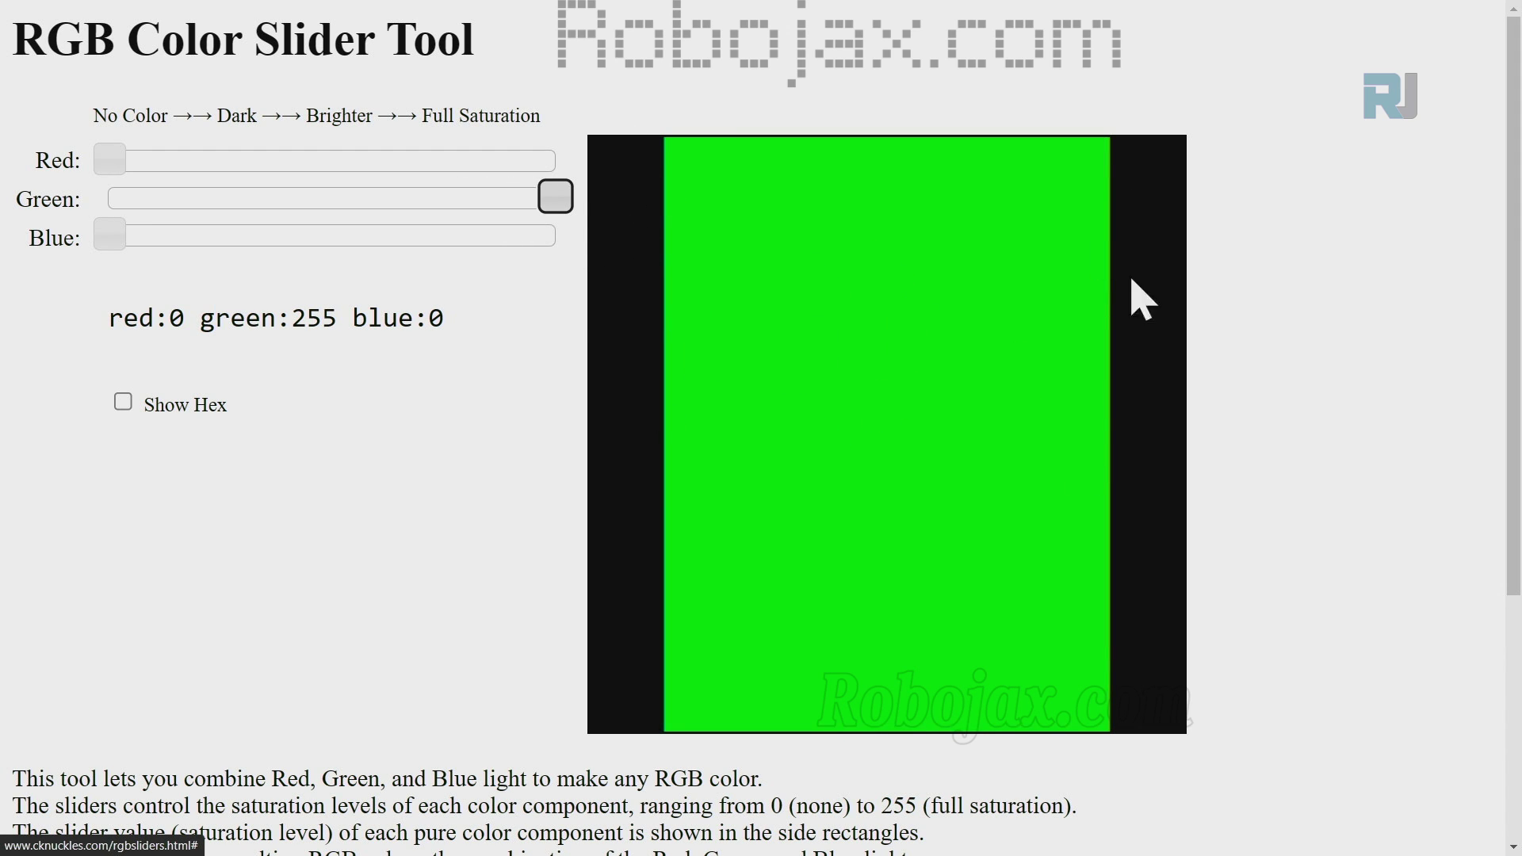
drag(555, 198, 321, 198)
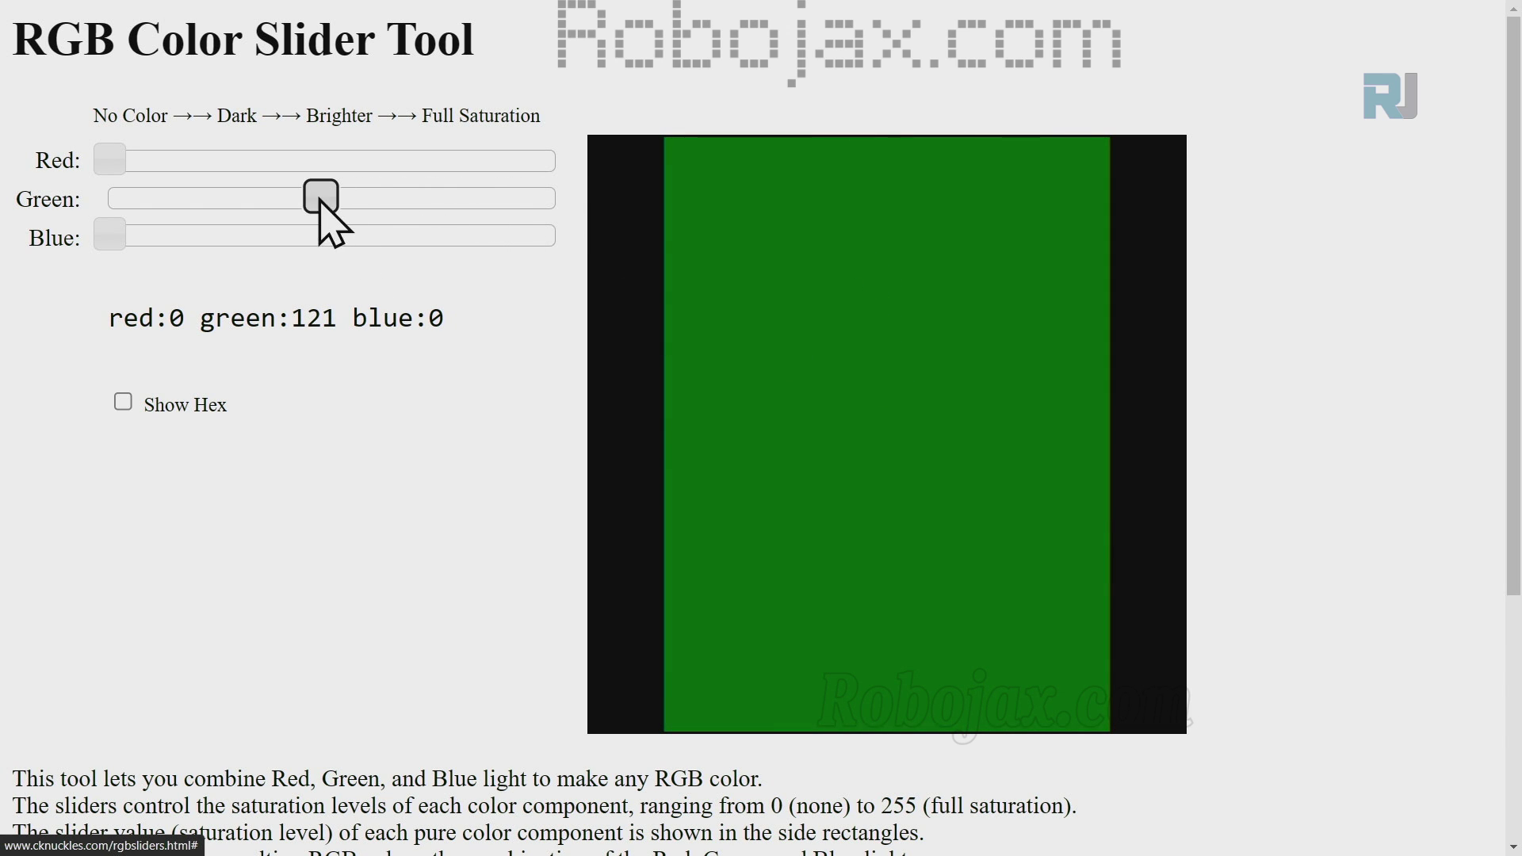
mouse_move(321, 197)
mouse_down()
mouse_move(555, 198)
mouse_move(110, 198)
mouse_move(554, 237)
mouse_move(170, 237)
mouse_move(554, 237)
mouse_up()
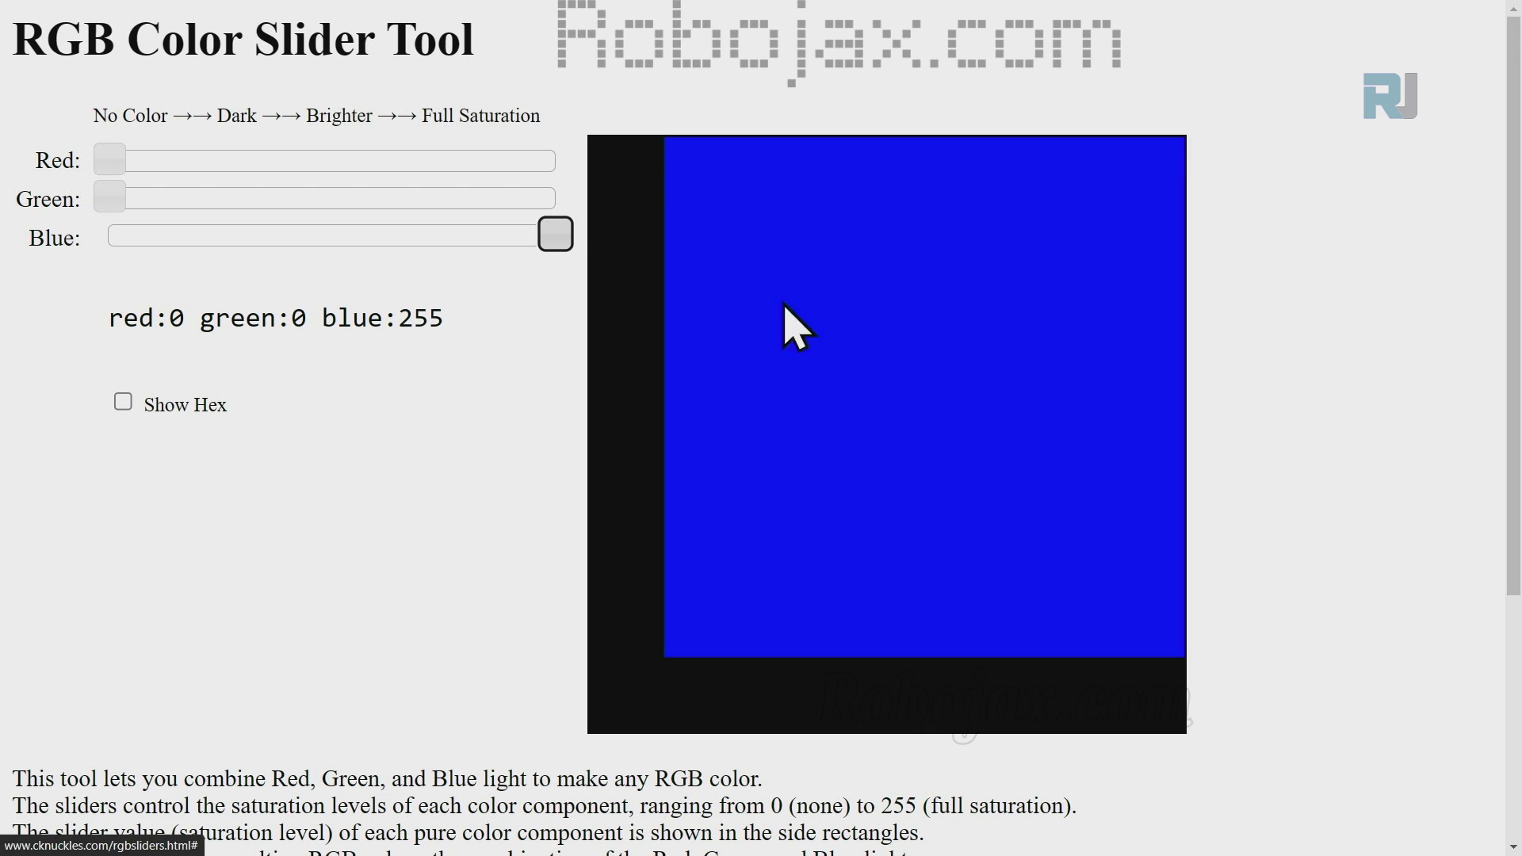
Step: Bring blue down from 255 to nearly off, then set pure red (255, 0, 0)
double_click(399, 319)
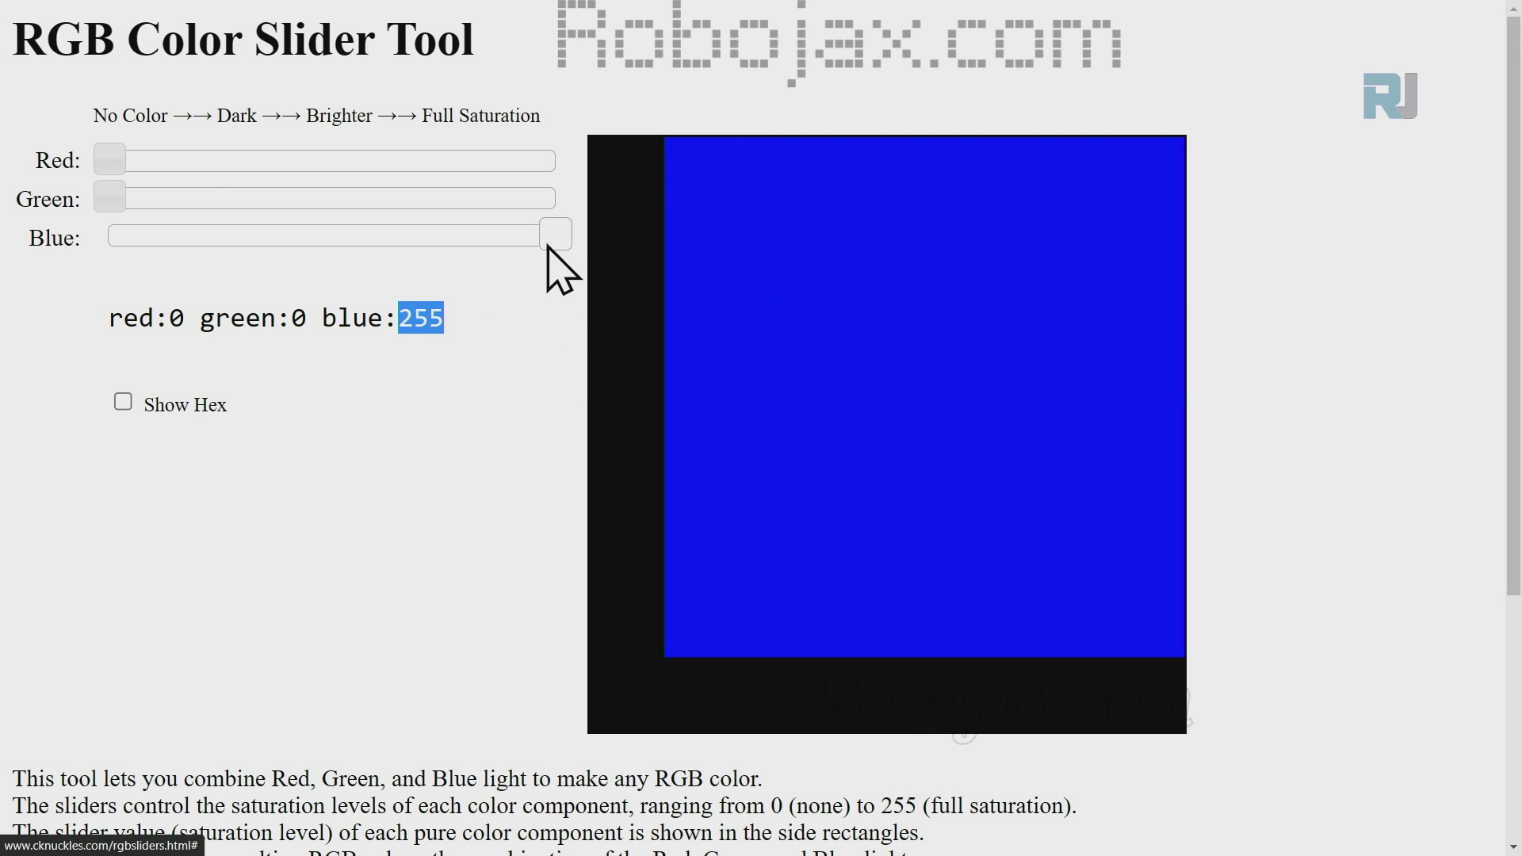
drag(554, 237, 260, 237)
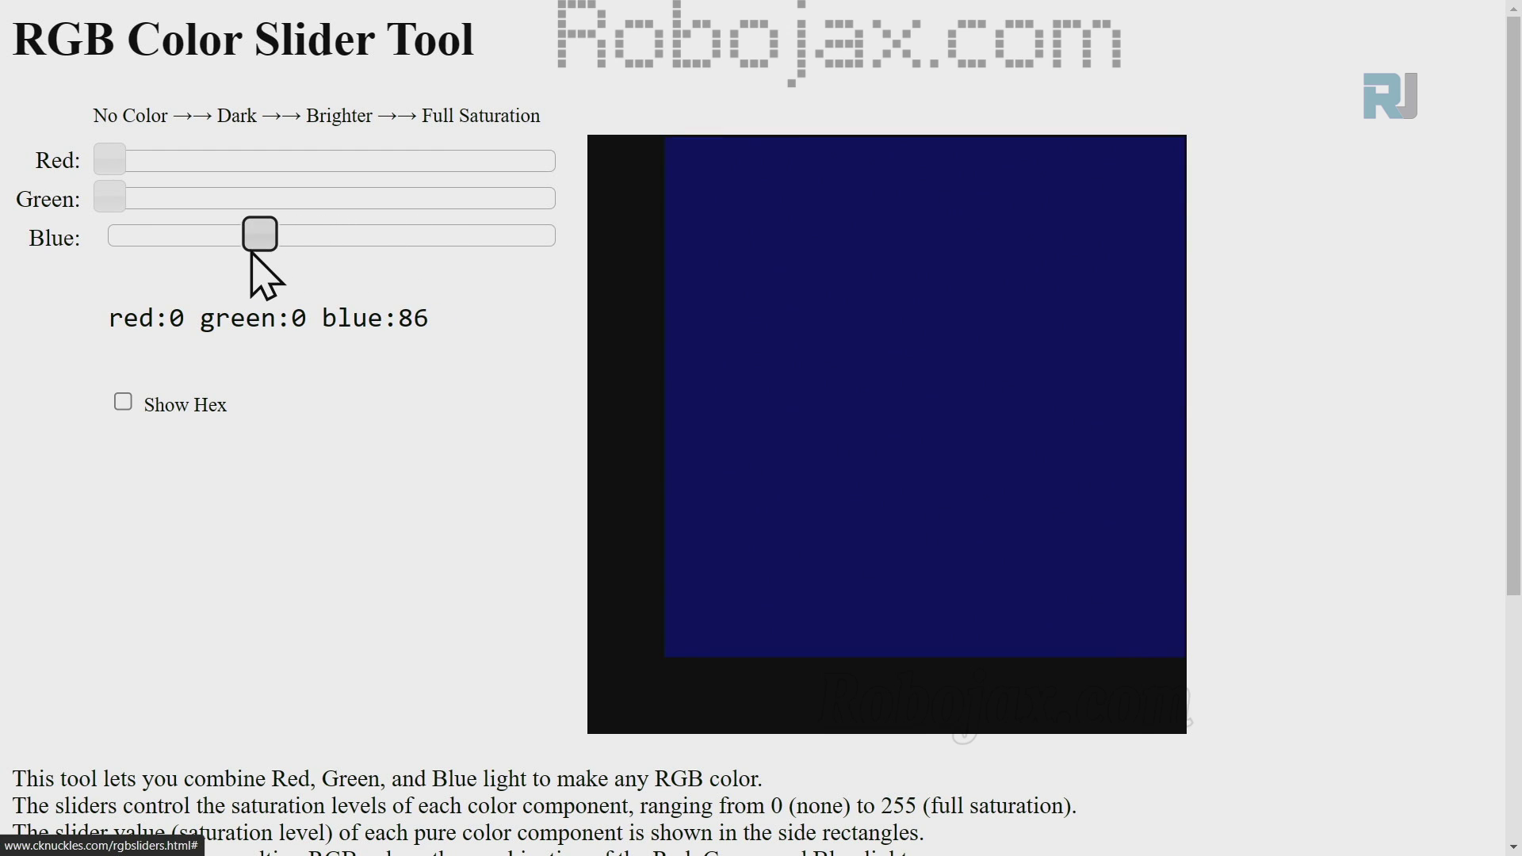
double_click(400, 319)
drag(260, 237, 110, 236)
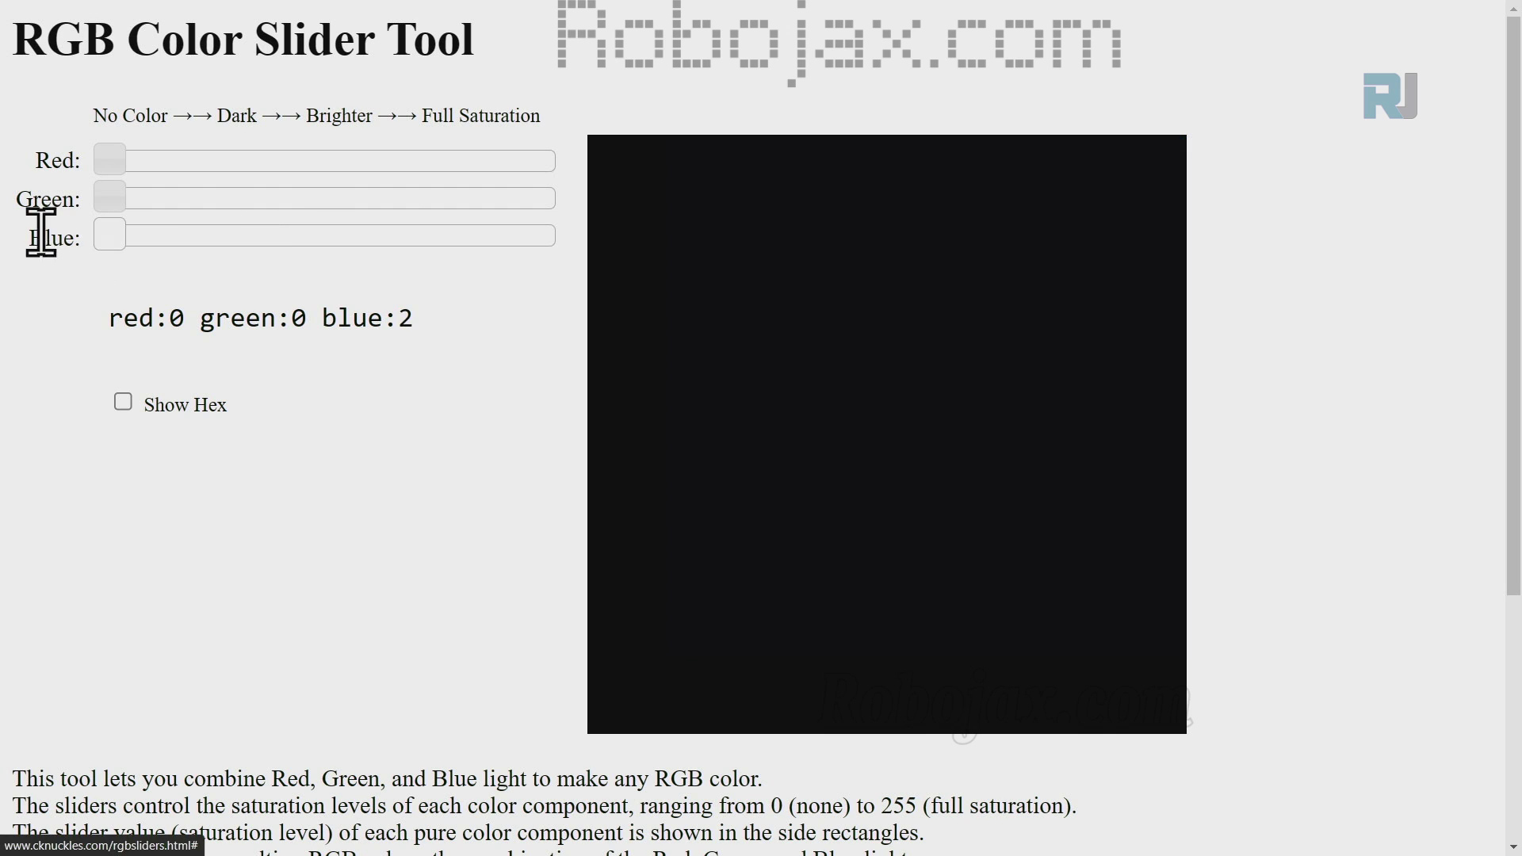
drag(110, 160, 555, 161)
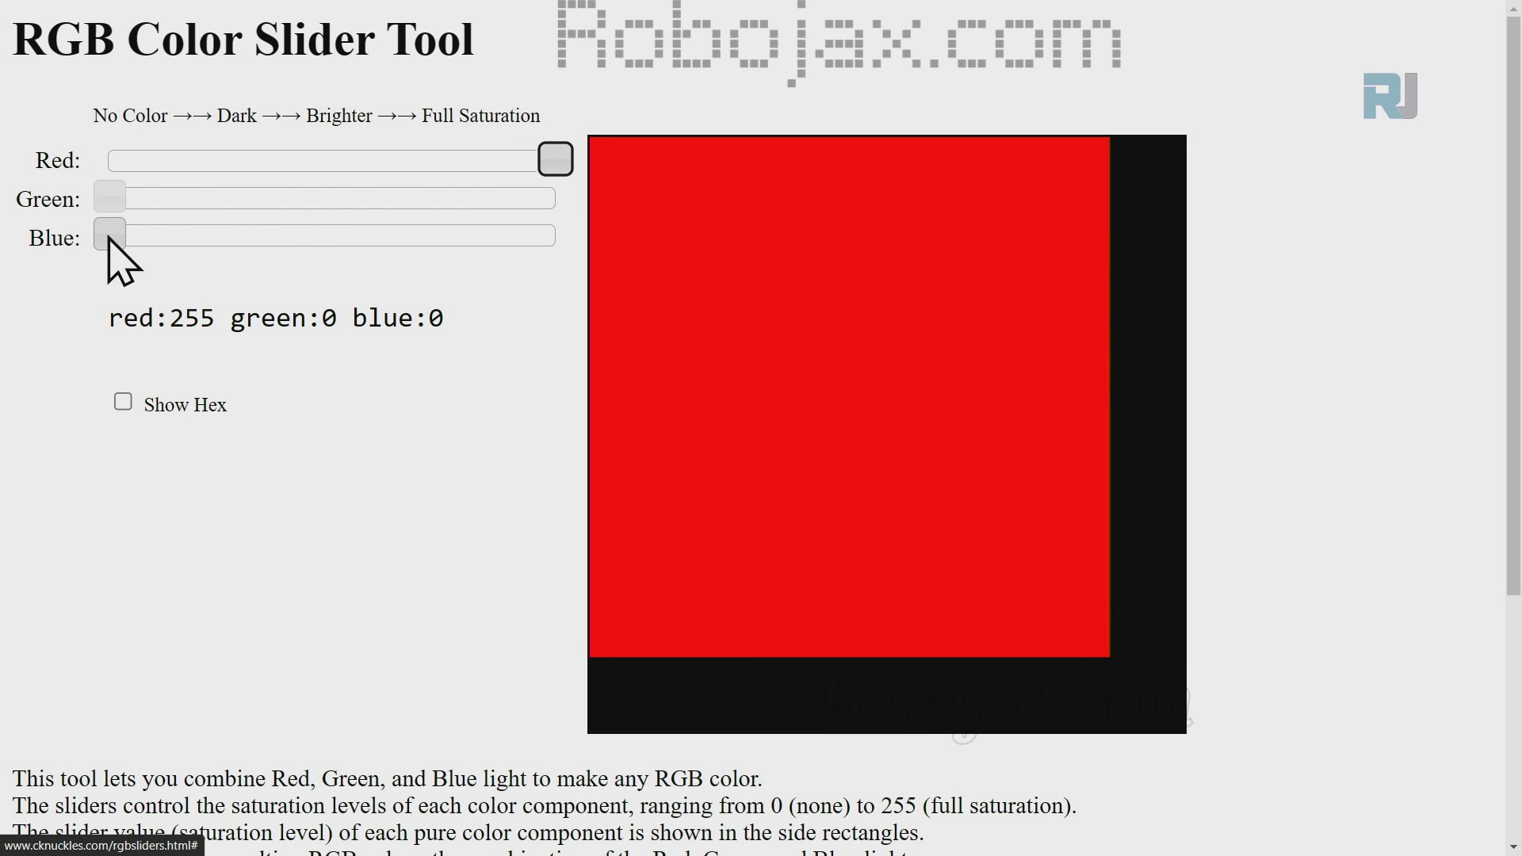
Step: Mix yellow, then magenta, remove red, and settle on red 0, green 131, blue 255
drag(109, 199, 554, 198)
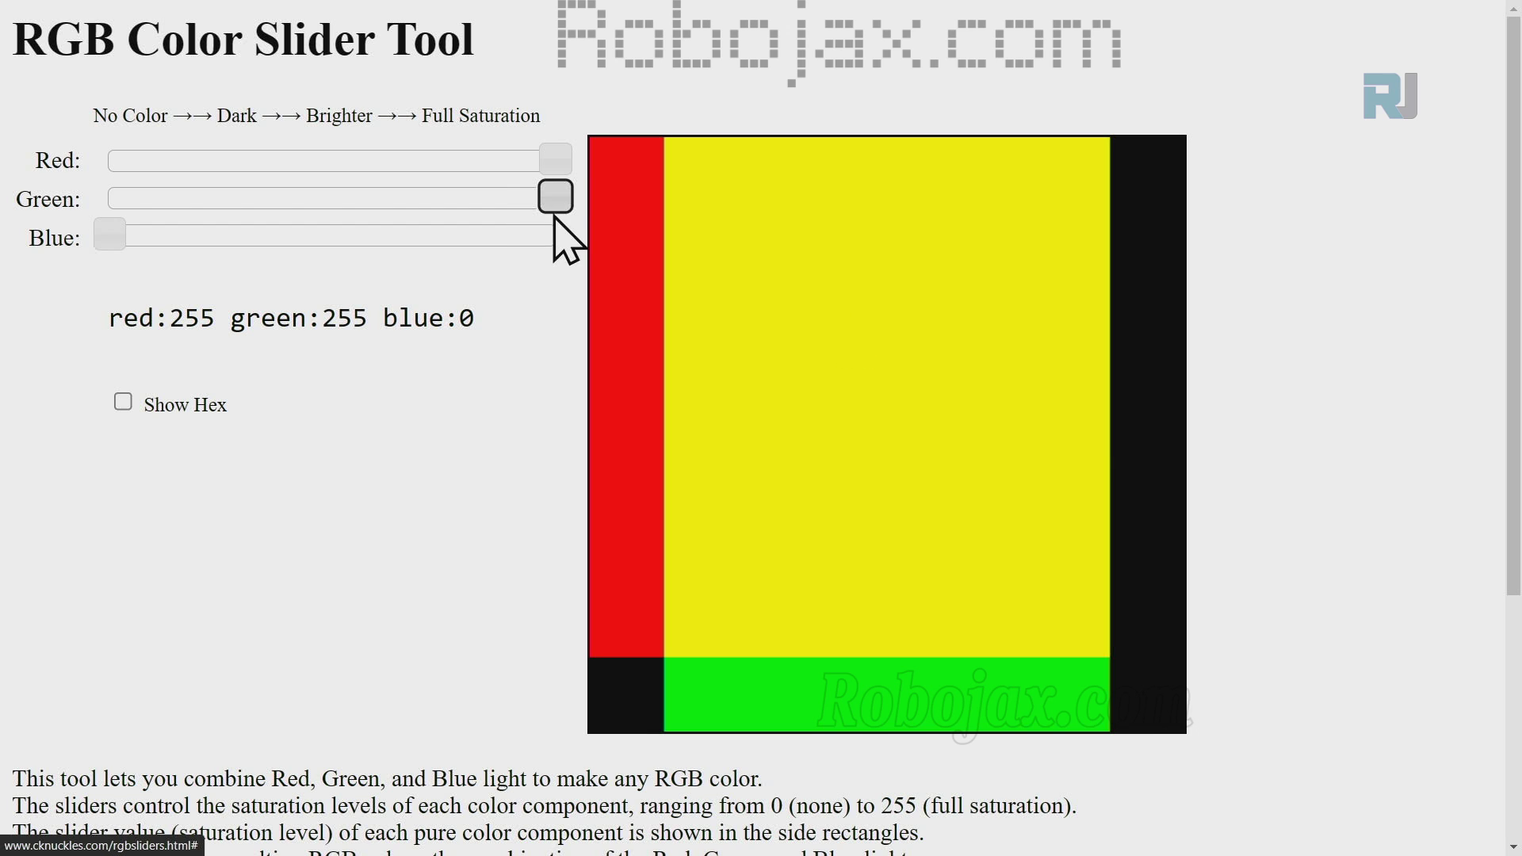
mouse_move(556, 197)
mouse_down()
mouse_move(109, 198)
mouse_move(410, 236)
mouse_move(555, 235)
mouse_up()
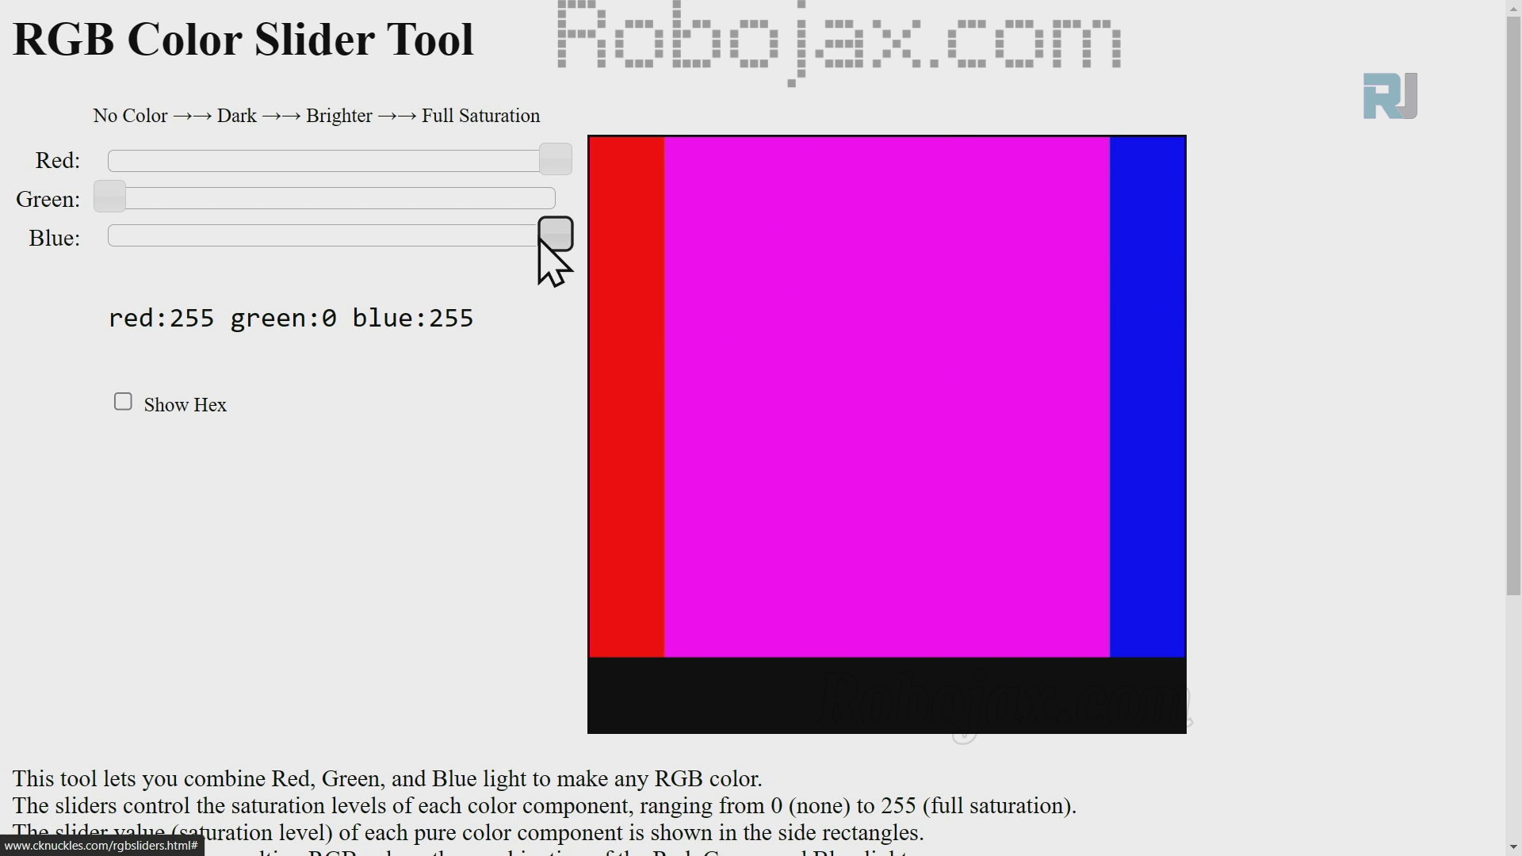
mouse_move(555, 160)
mouse_down()
mouse_move(110, 160)
mouse_move(556, 198)
mouse_up()
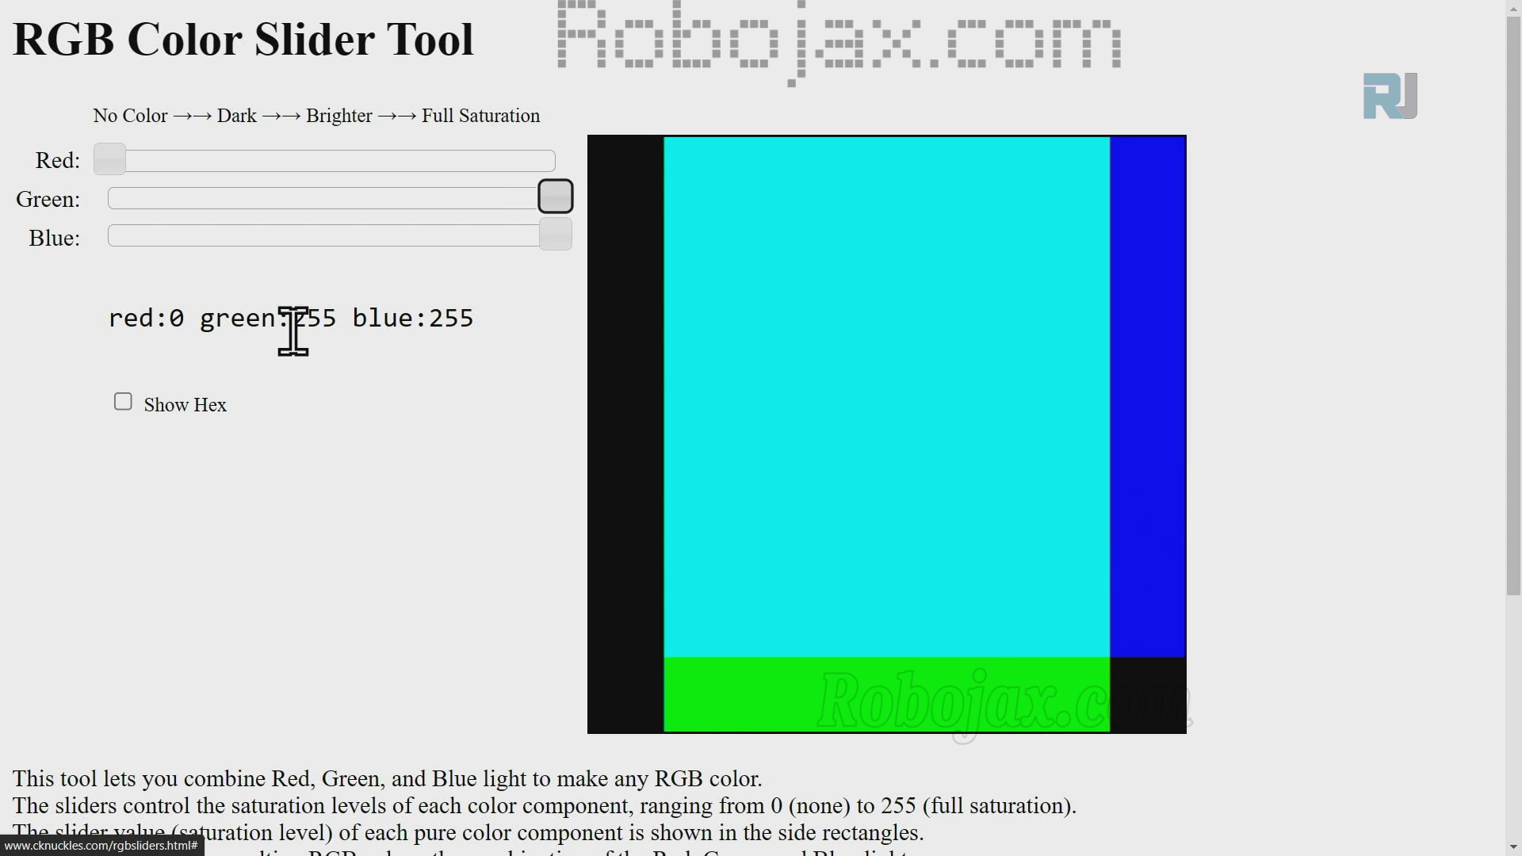
drag(556, 197, 338, 196)
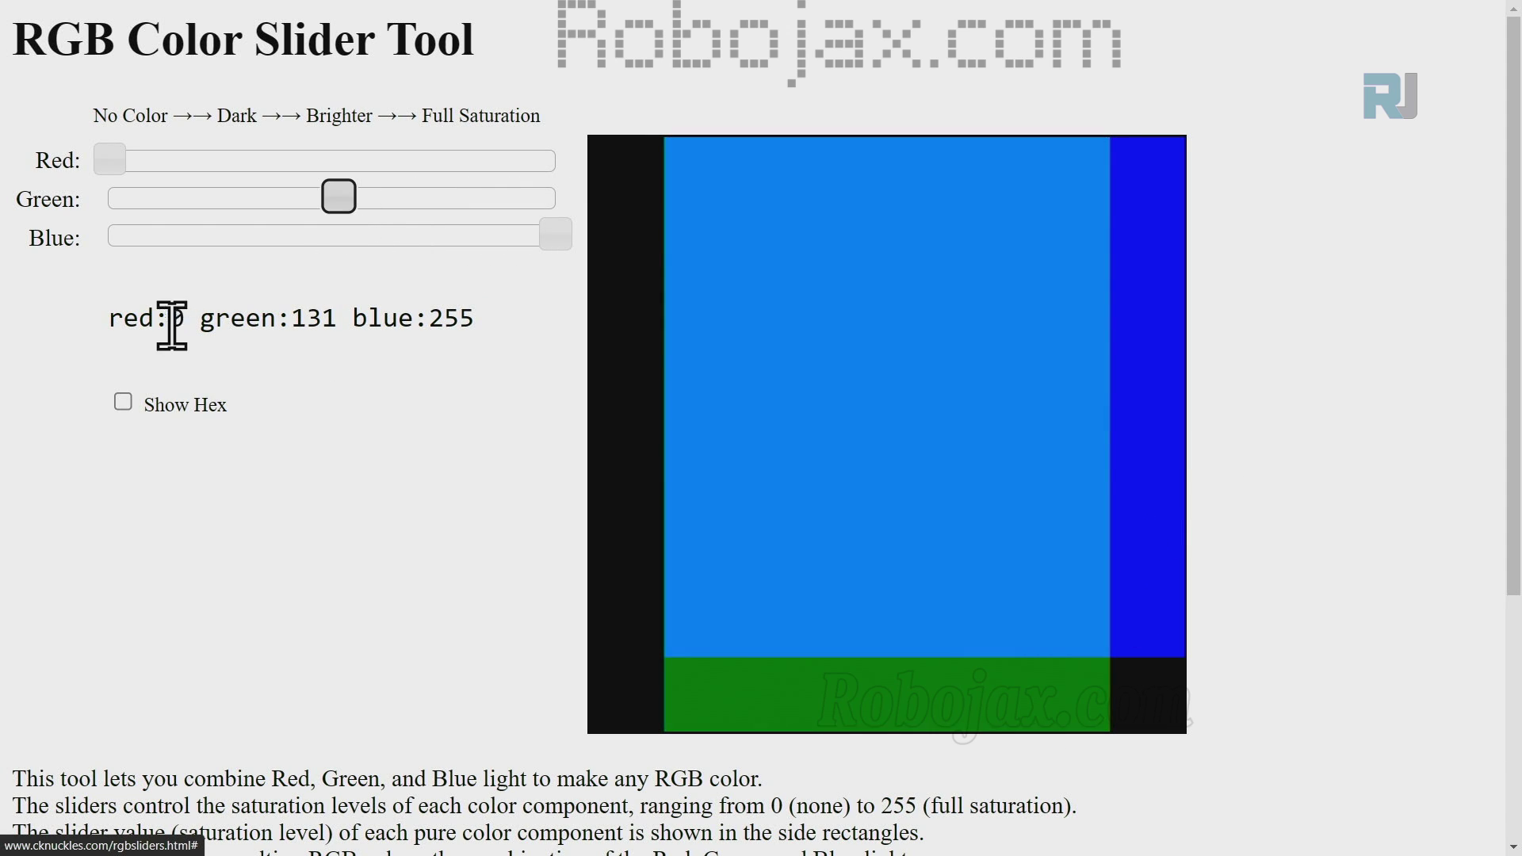
drag(171, 318, 260, 318)
click(499, 347)
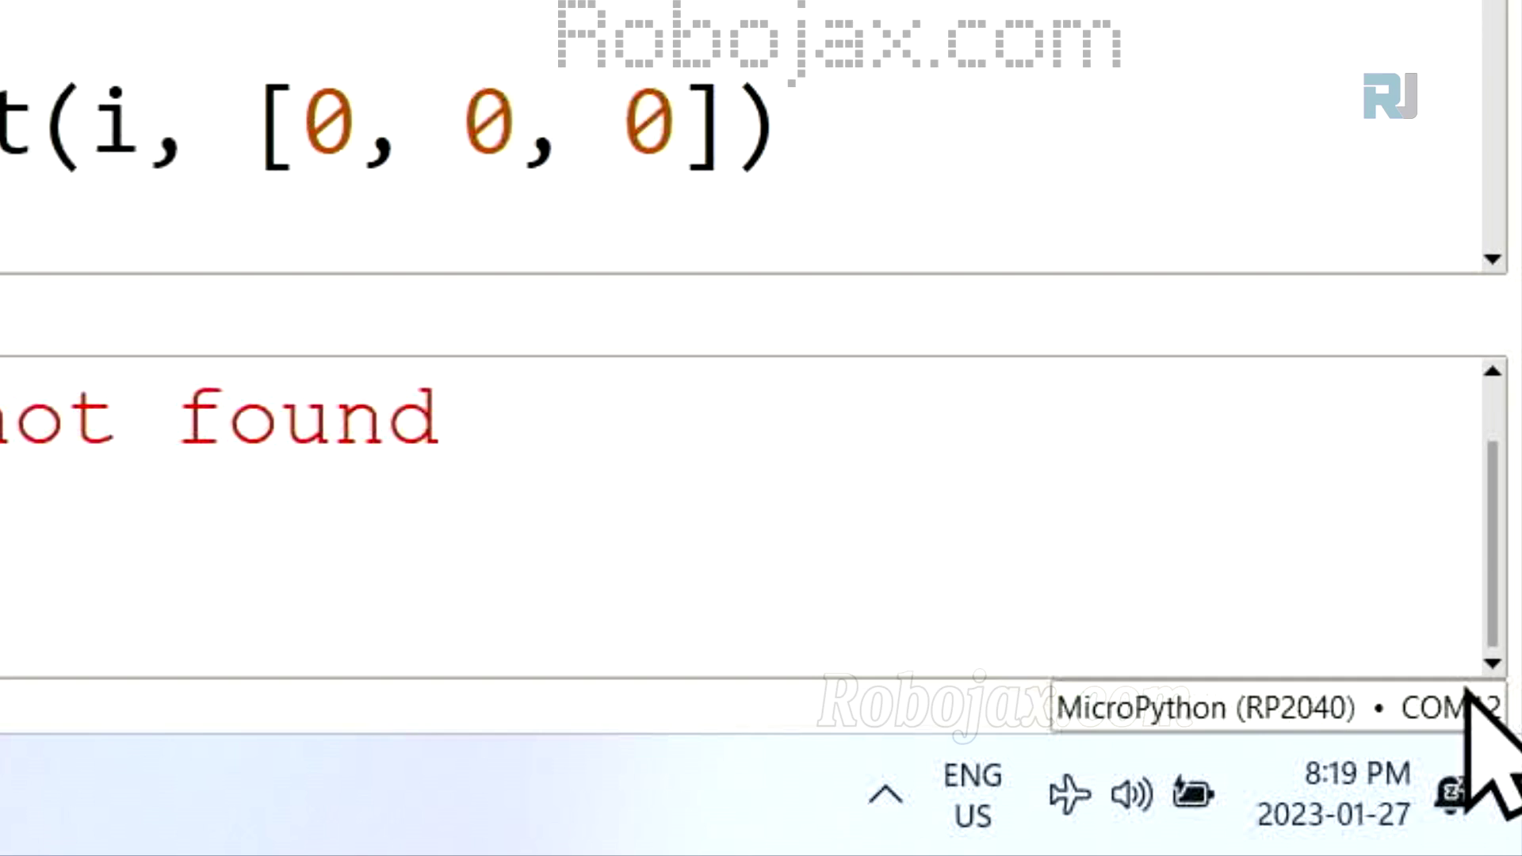
Step: Select the MicroPython (Raspberry Pi Pico) interpreter and open libs/pico_4wd.py
click(1427, 798)
click(1403, 779)
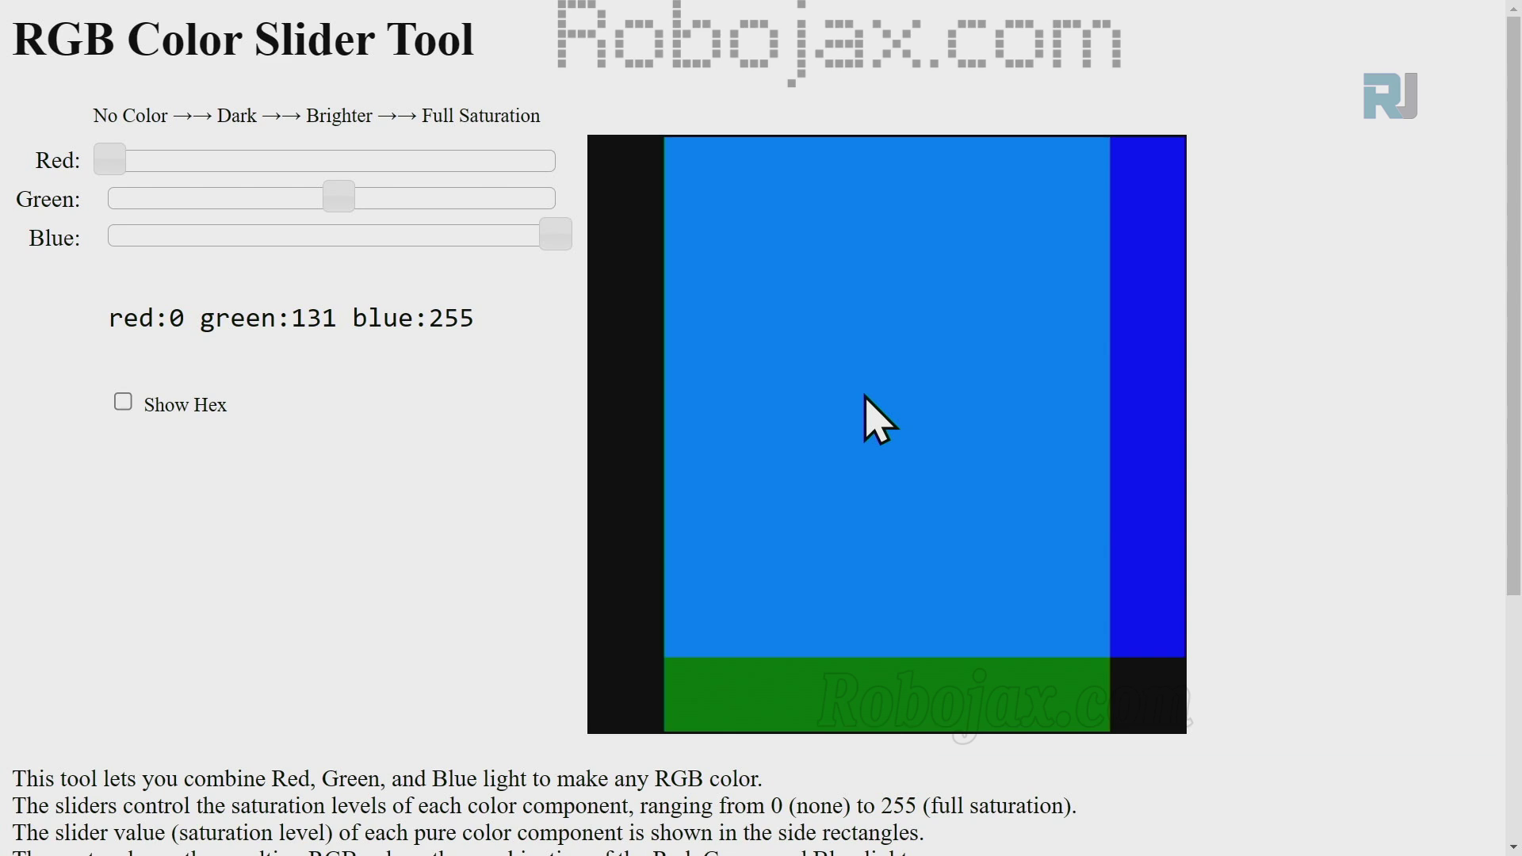
click(848, 832)
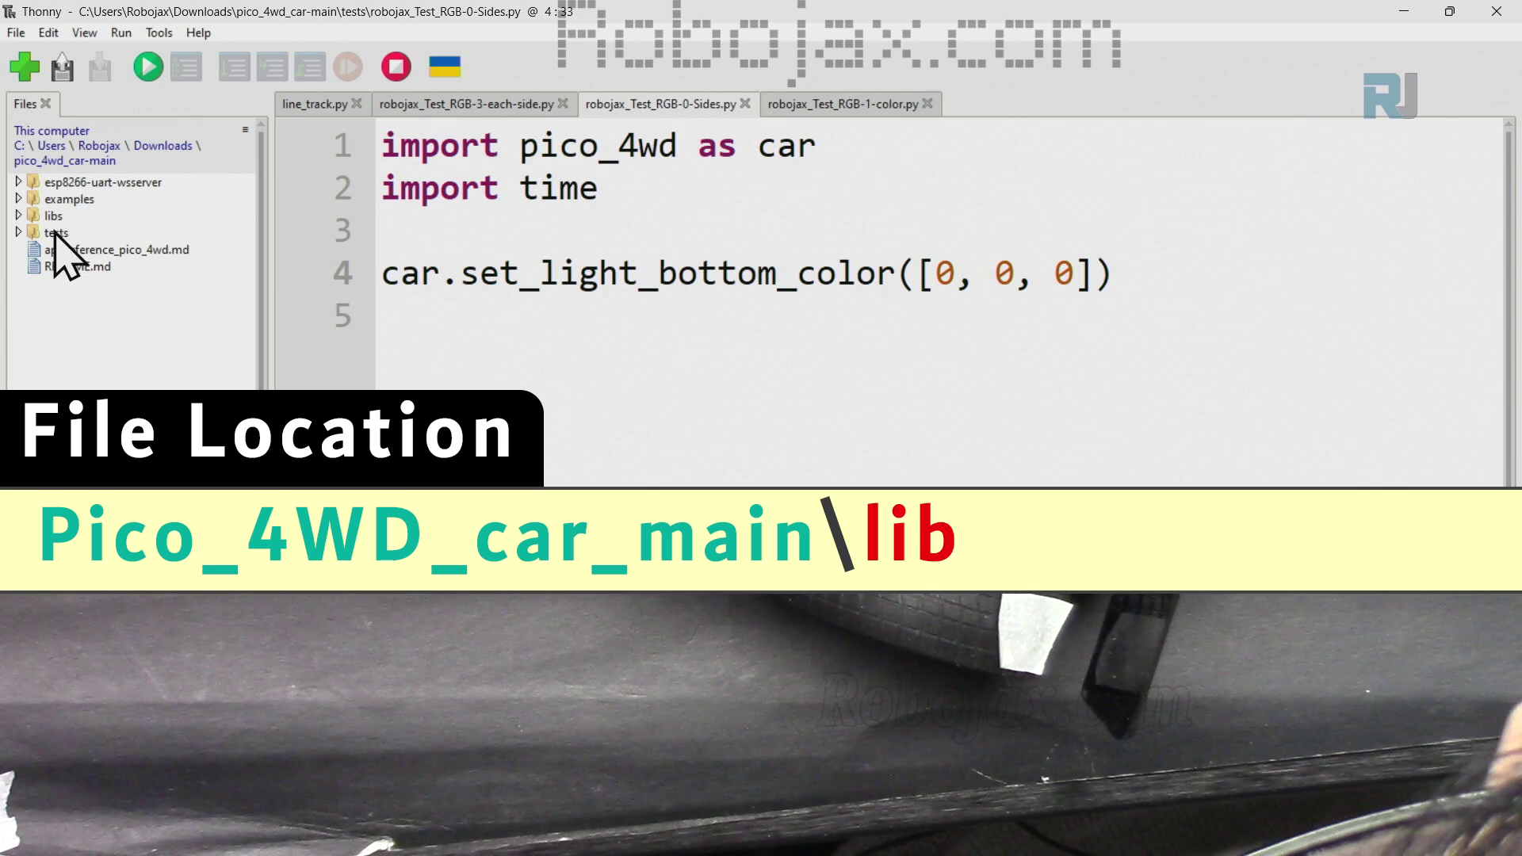
double_click(53, 216)
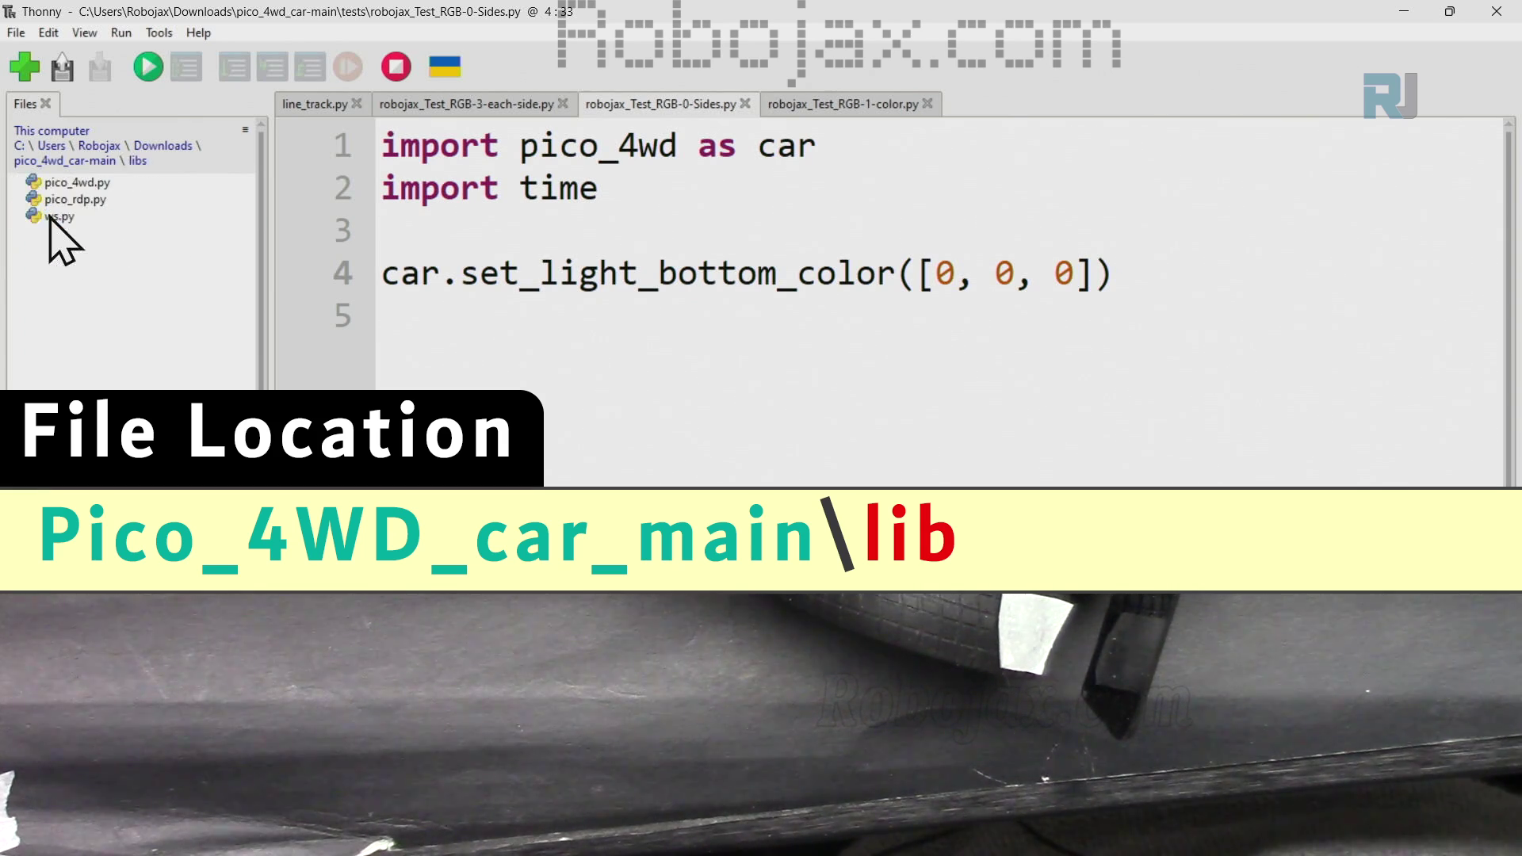
double_click(76, 183)
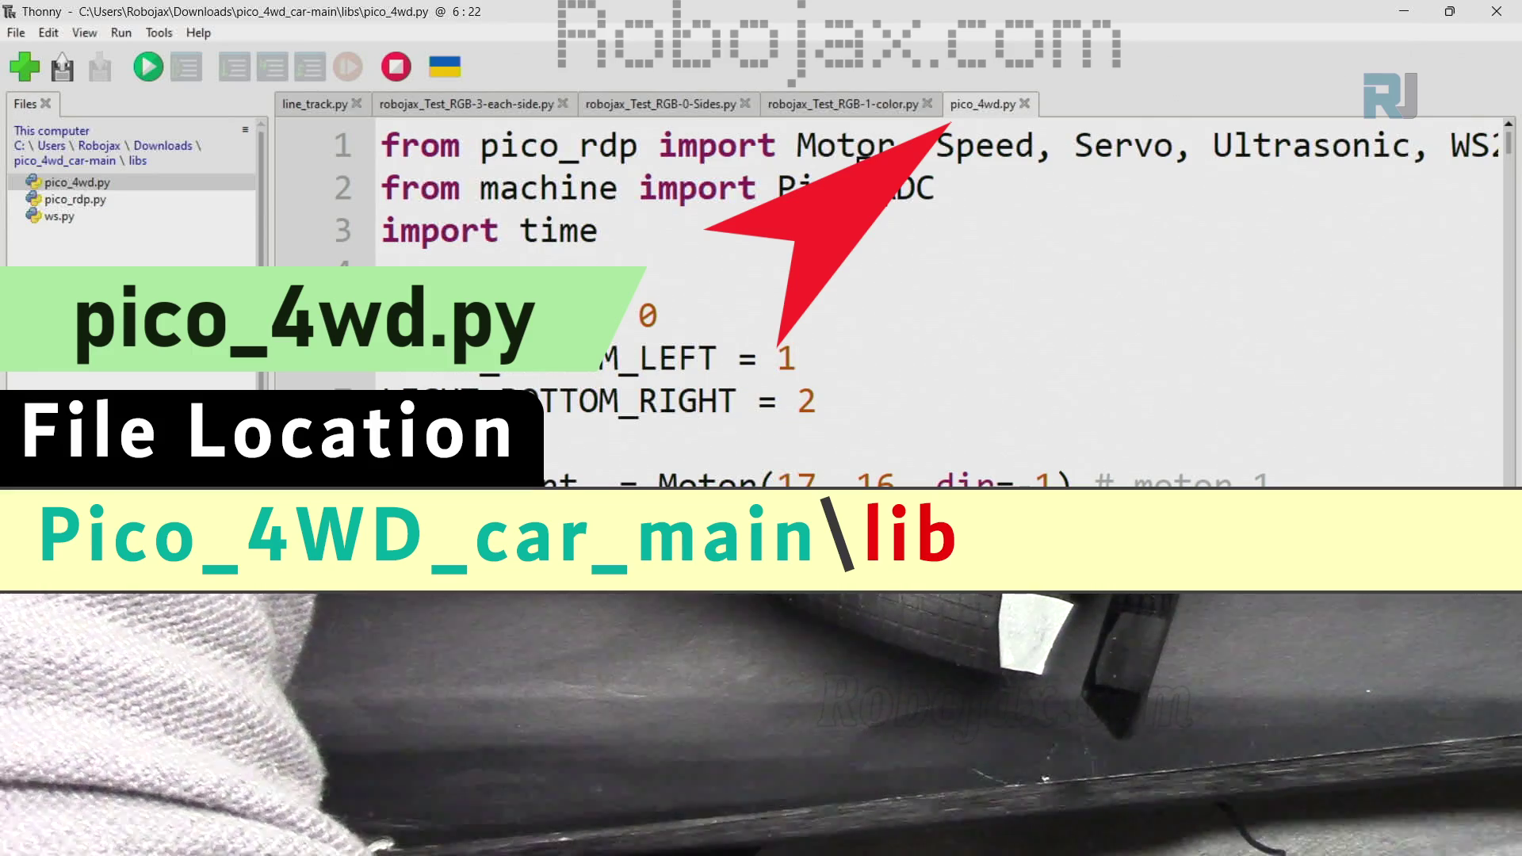
Step: Search pico_4wd.py for set_light and highlight the set_light_all_color function
key(ctrl+f)
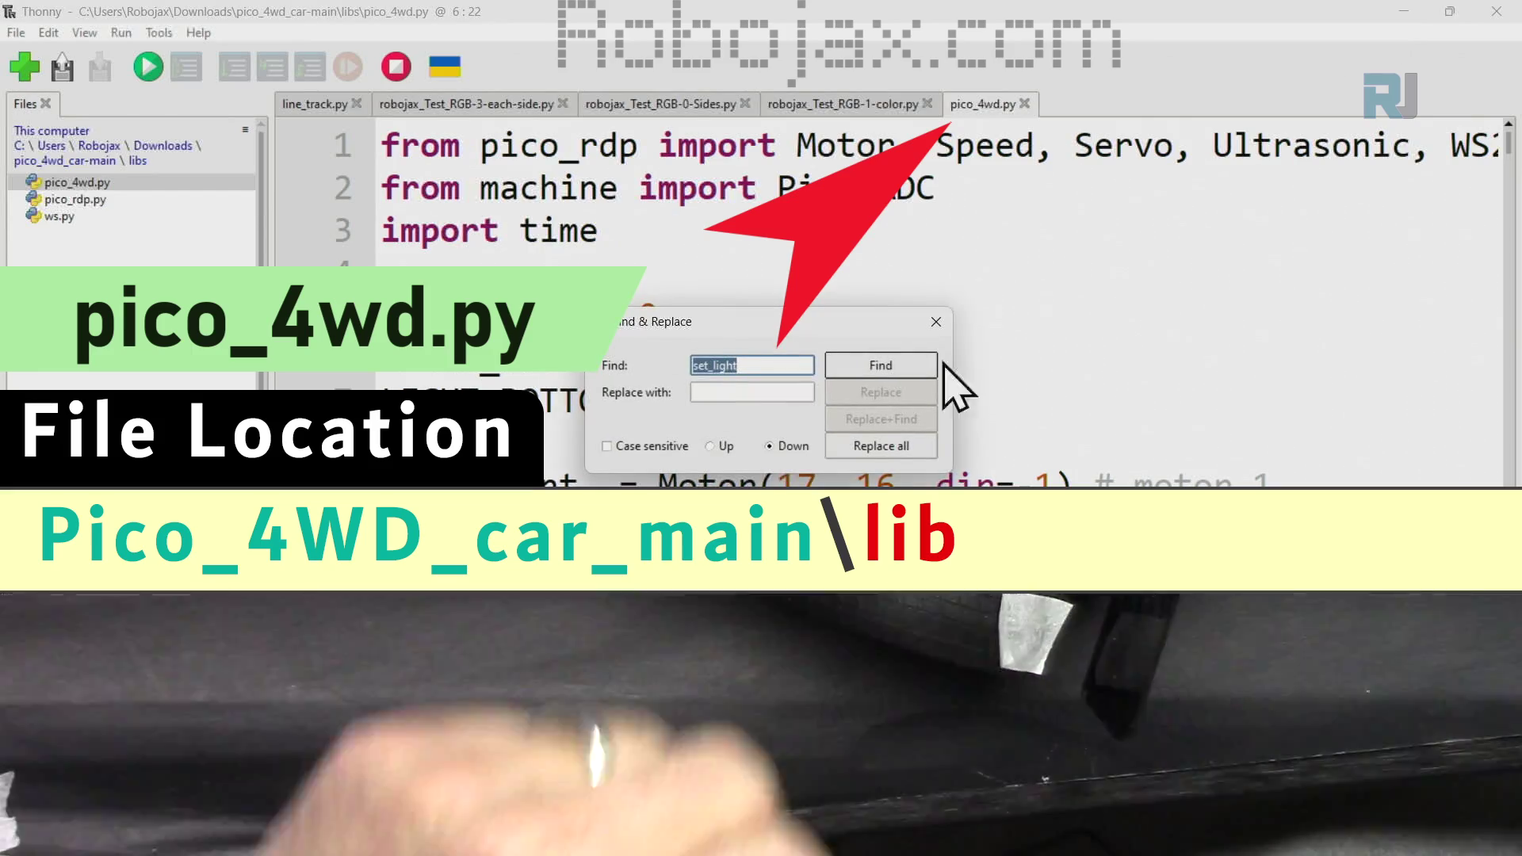
click(881, 364)
click(936, 322)
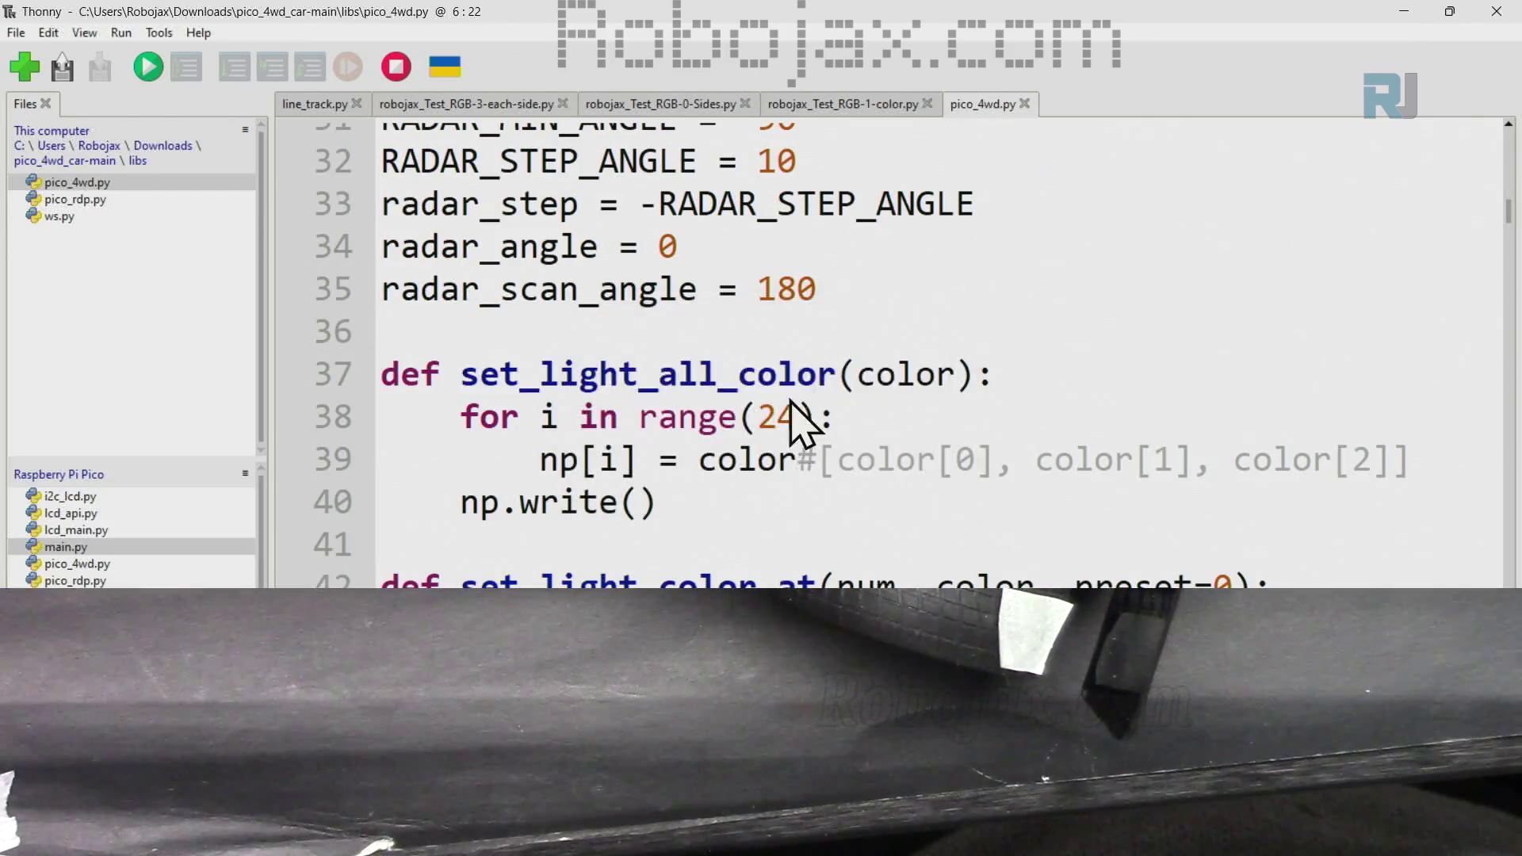
drag(462, 375, 620, 375)
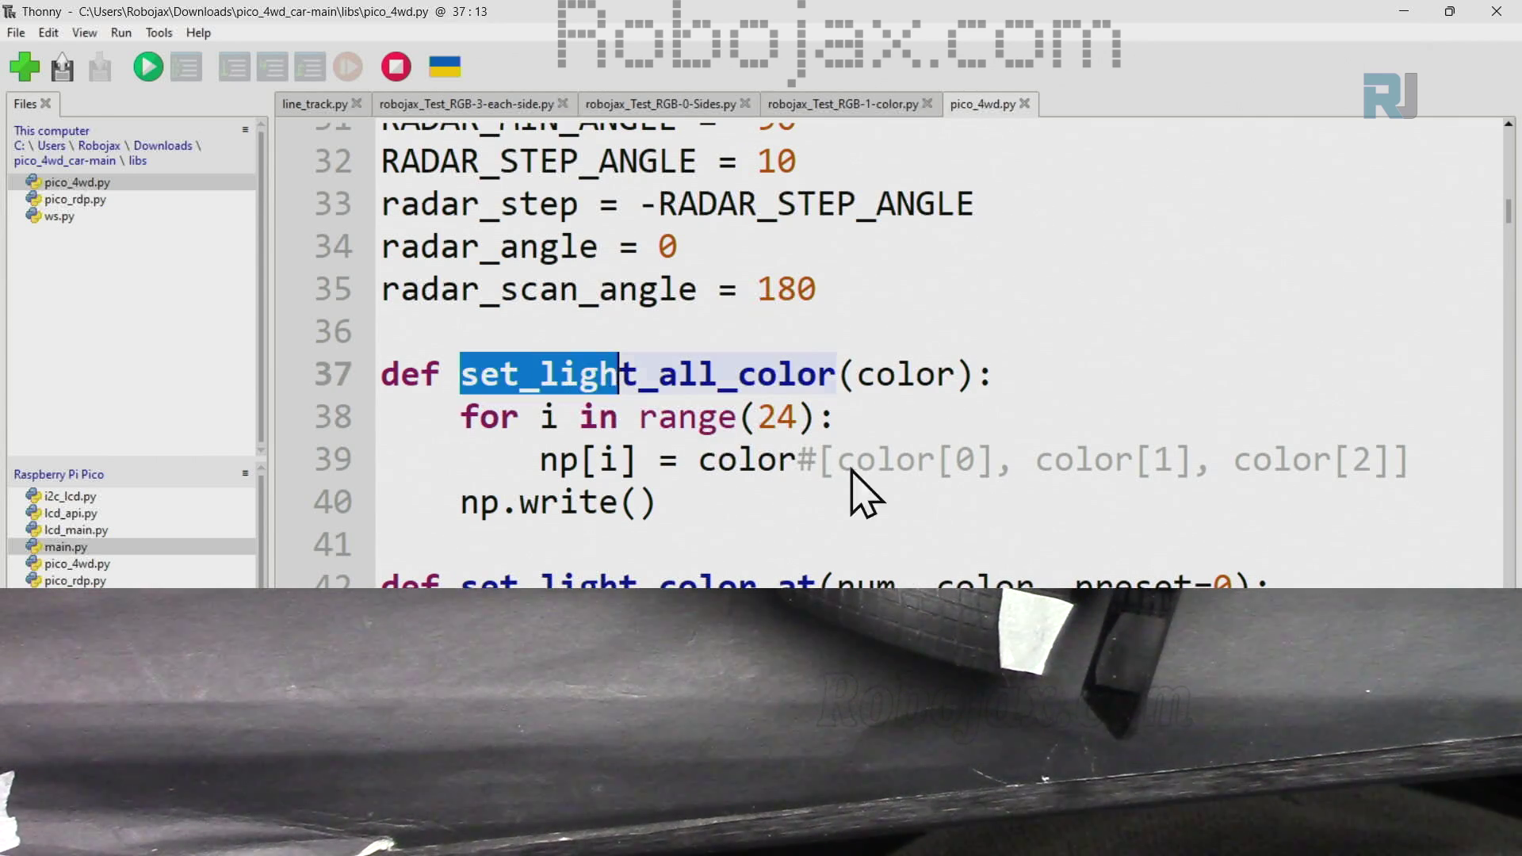
click(624, 380)
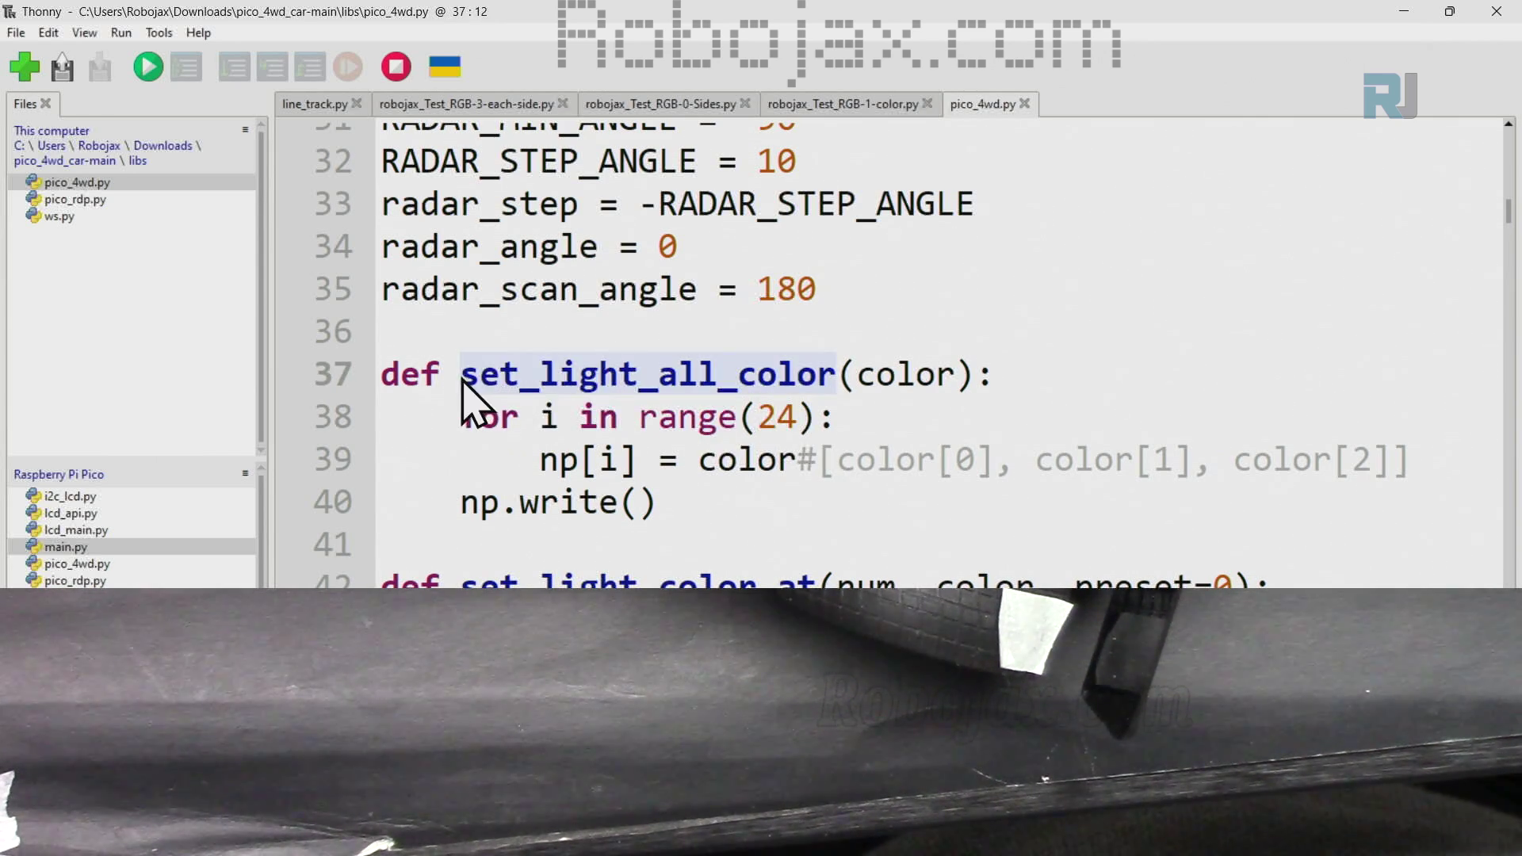
drag(461, 381, 687, 405)
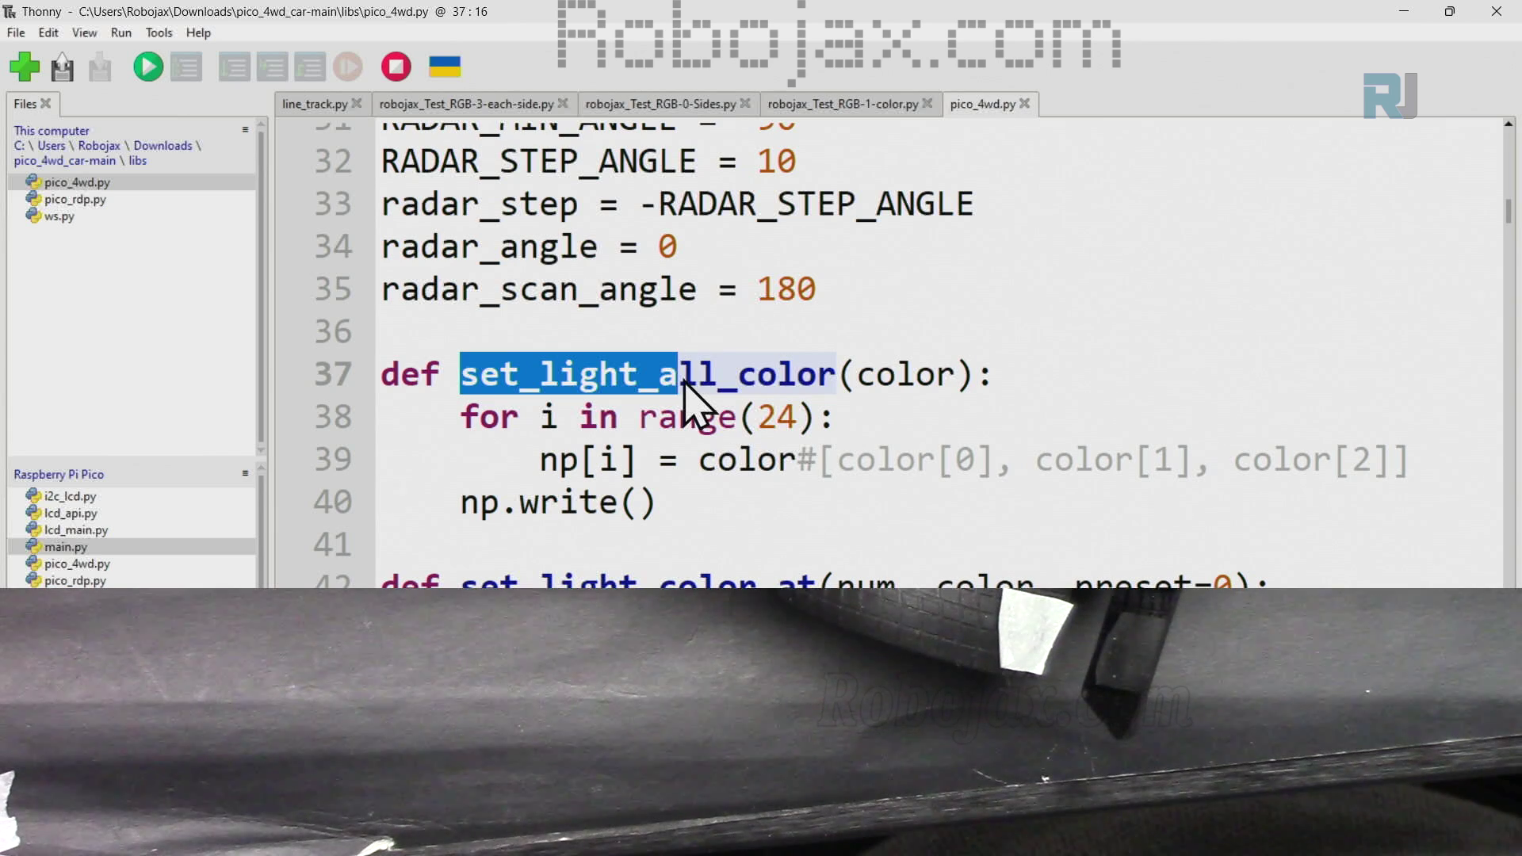
drag(688, 405, 827, 402)
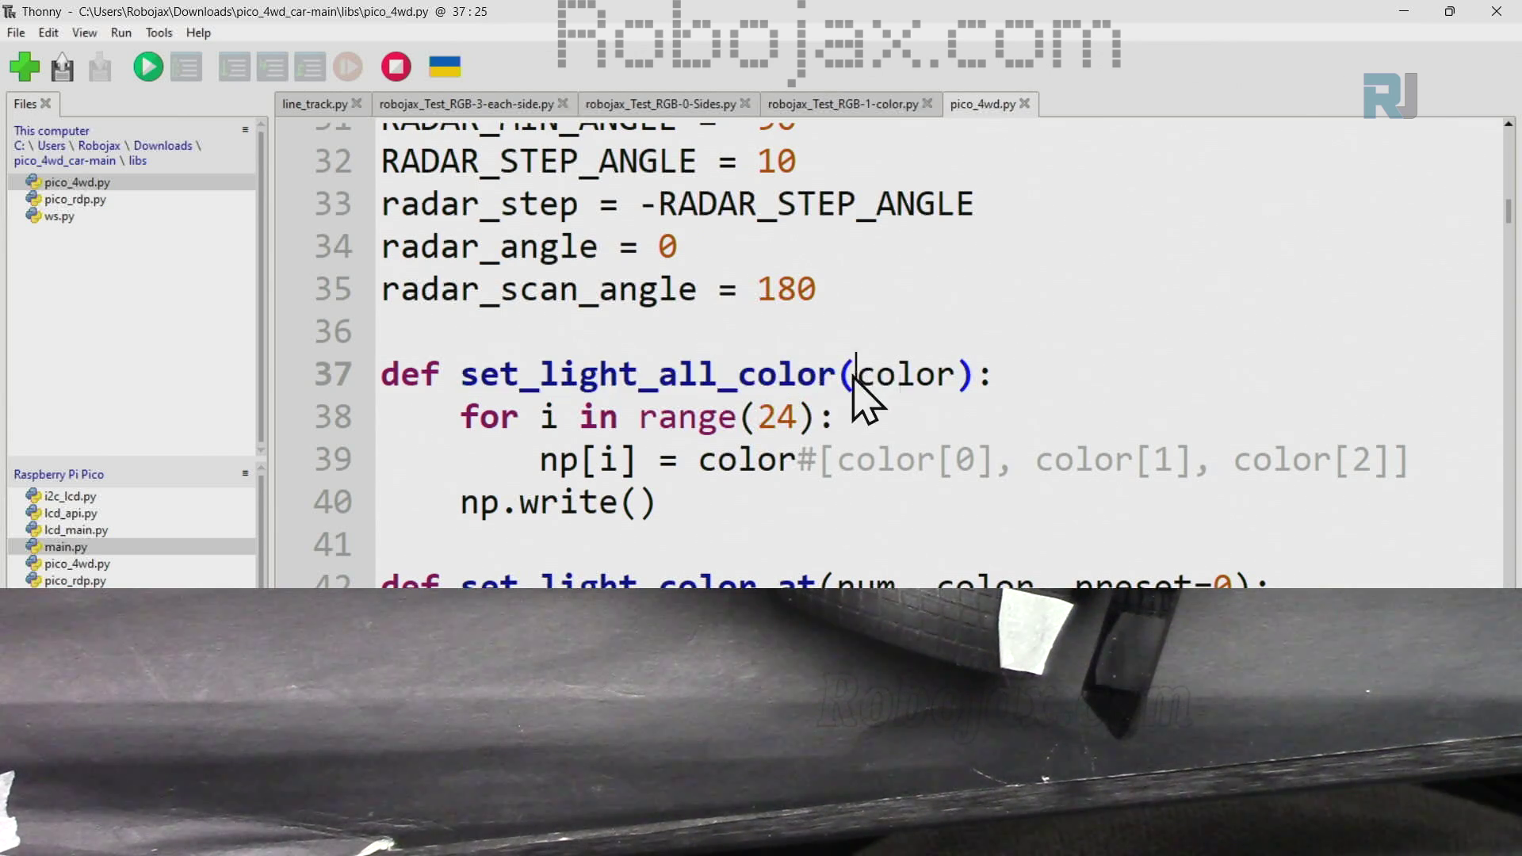
Step: Highlight the color parameter, set_light_color_at, bottom_right and light_rear, then show robojax_Test_RGB-0-Sides.py
double_click(904, 375)
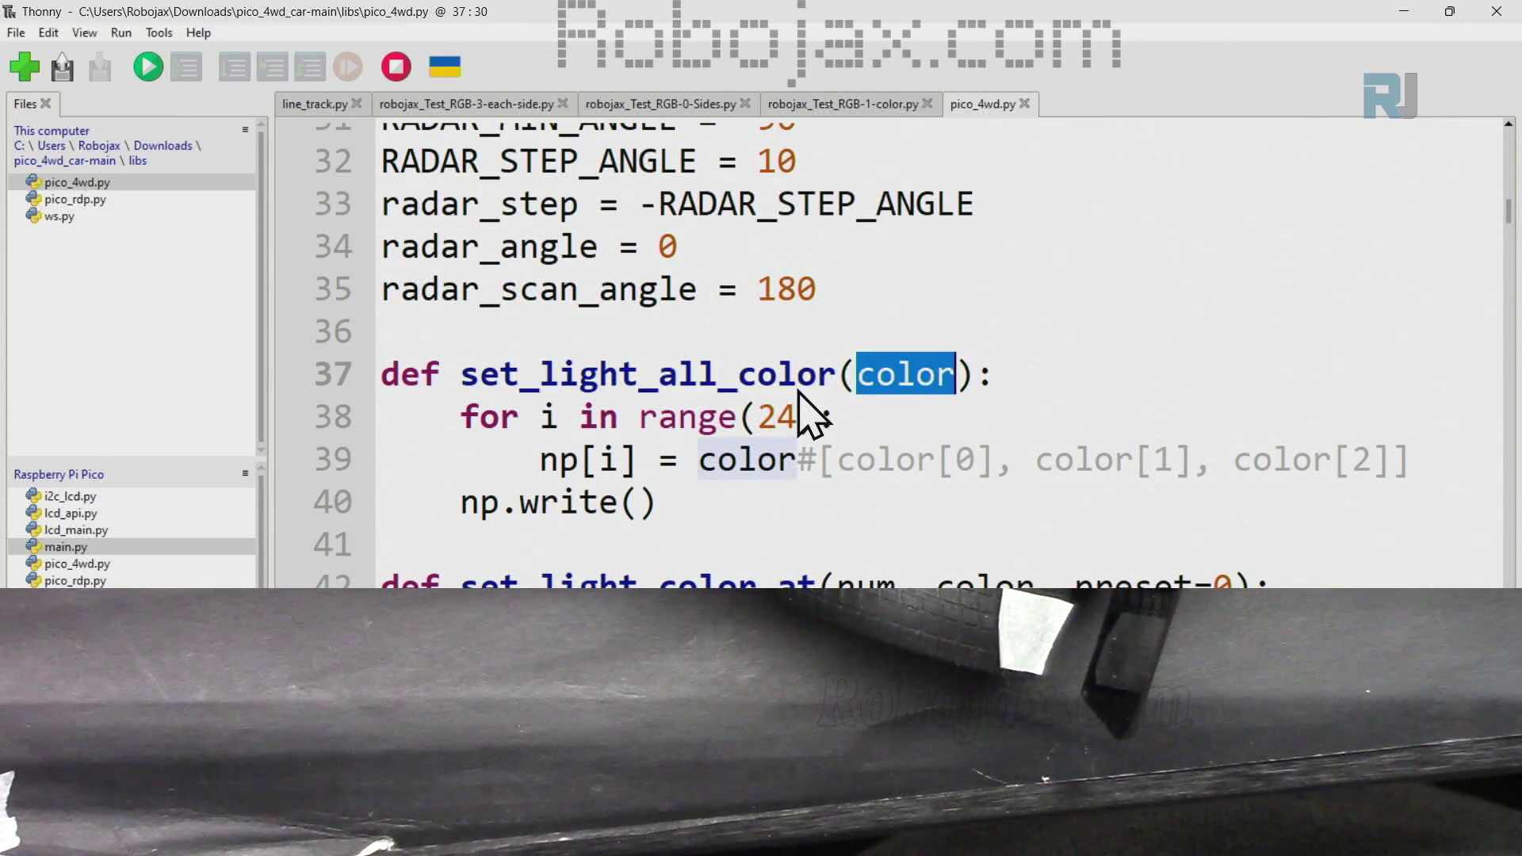
scroll(809, 409, down, 3)
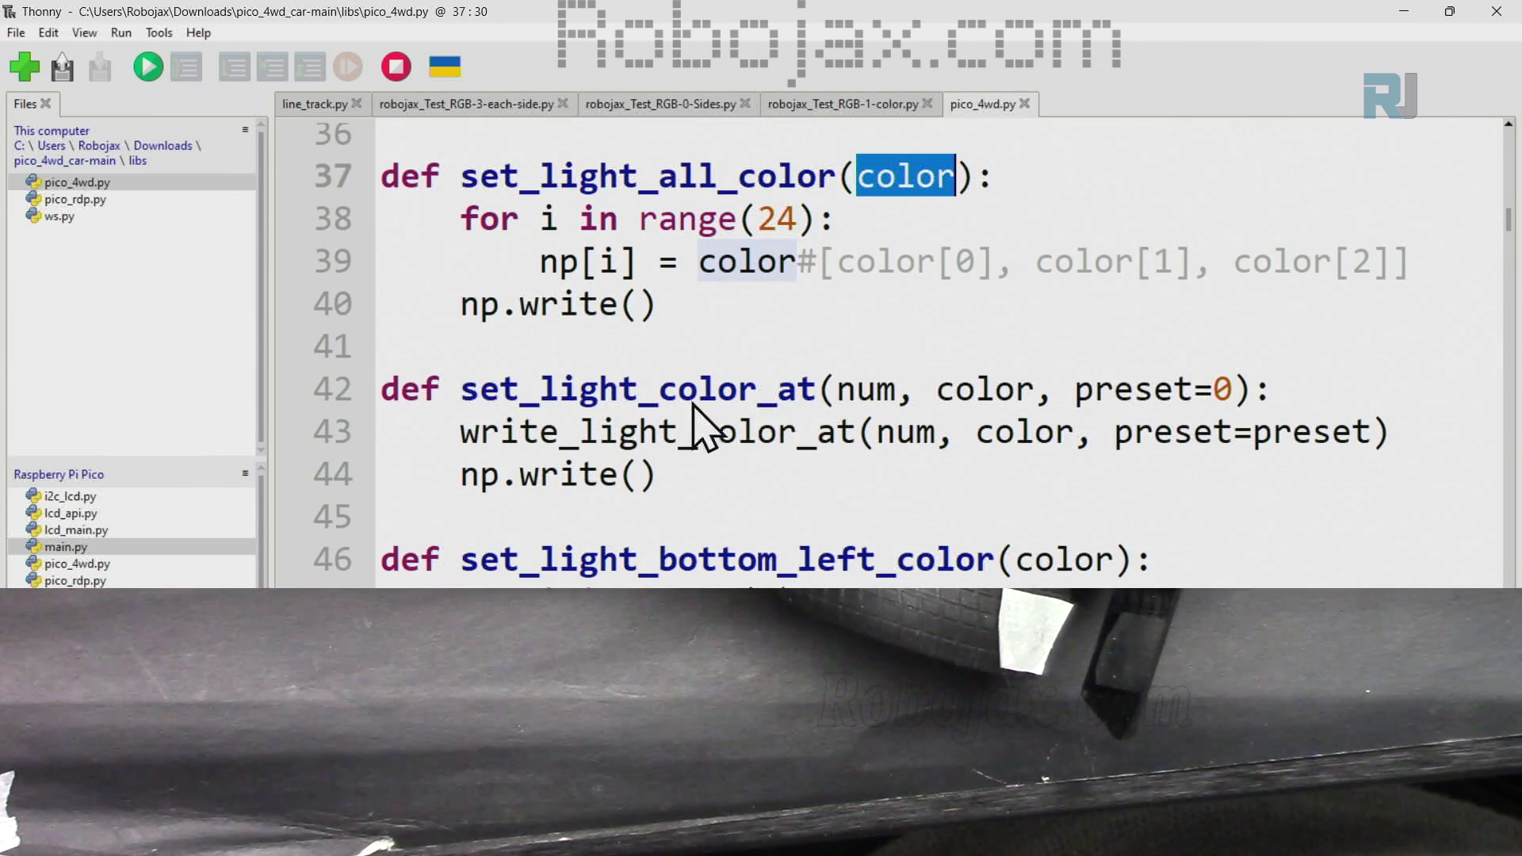
drag(463, 389, 785, 389)
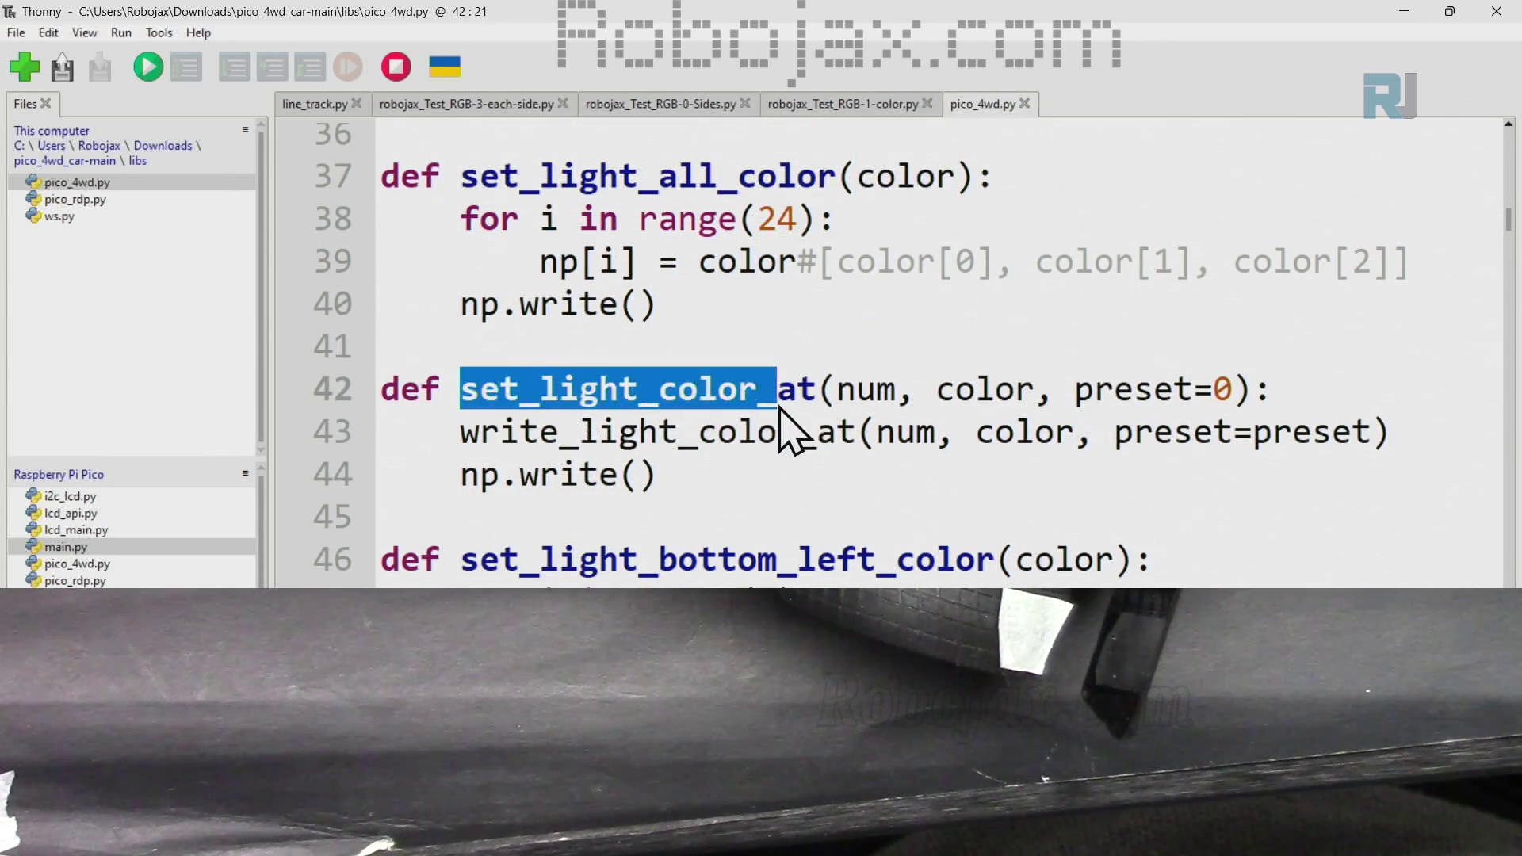
click(818, 389)
scroll(818, 404, down, 1)
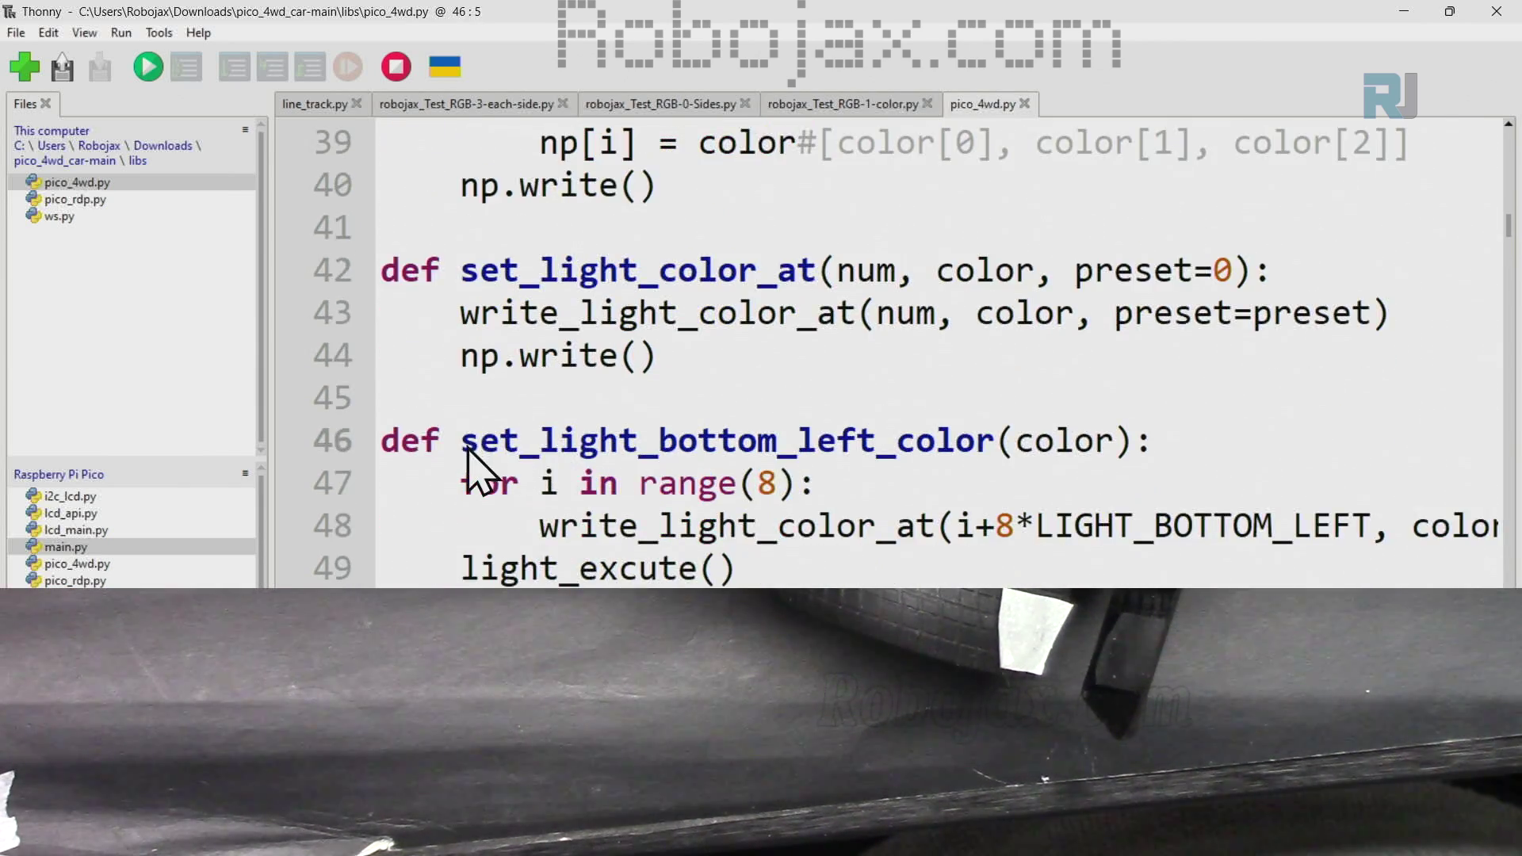
mouse_move(462, 440)
mouse_down()
mouse_move(680, 466)
mouse_move(986, 470)
mouse_up()
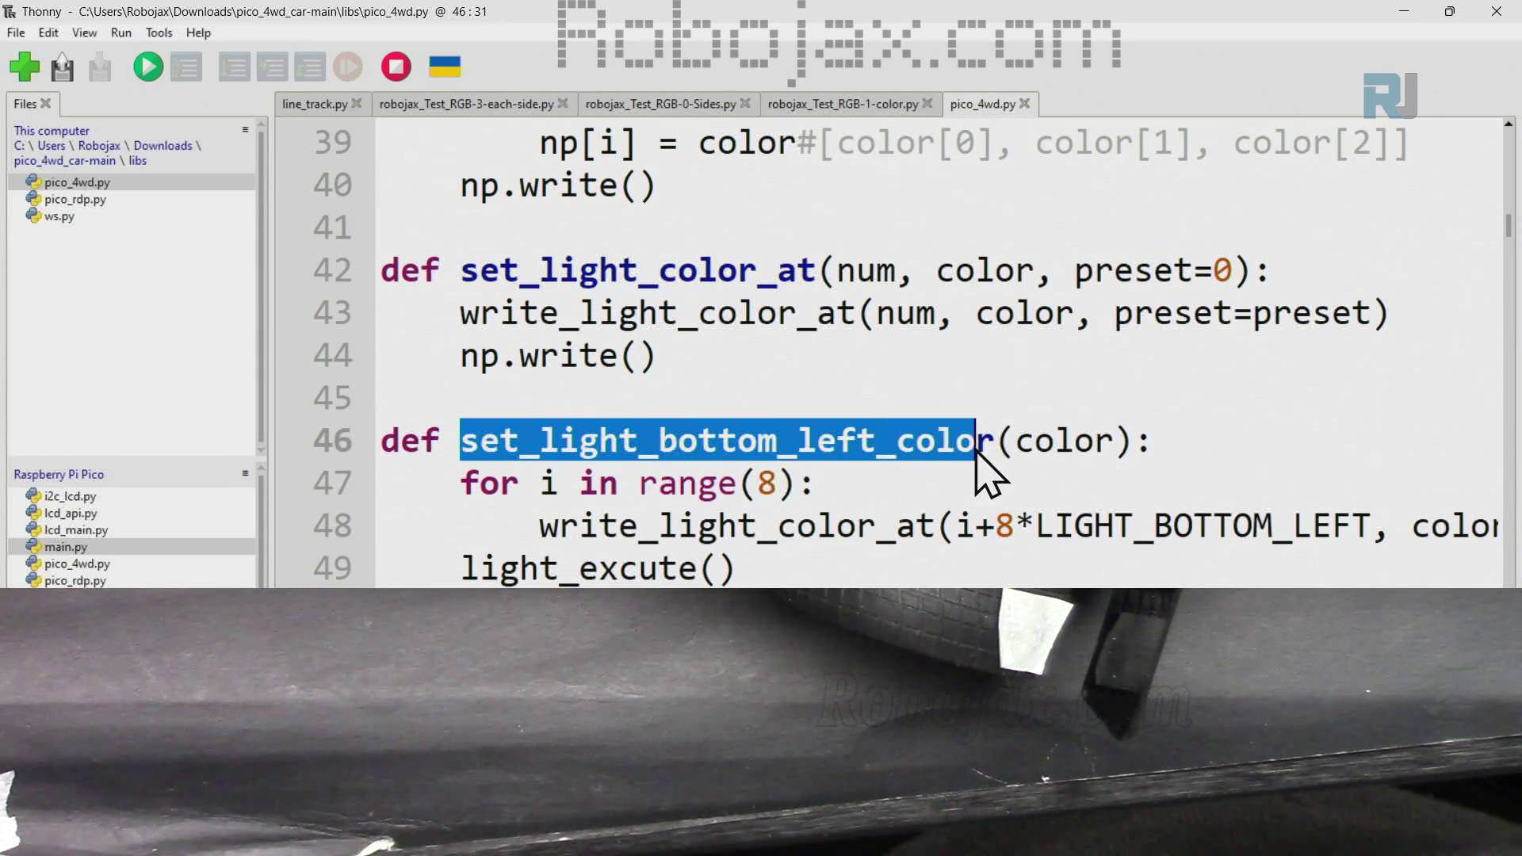
scroll(909, 469, down, 2)
drag(531, 469, 891, 476)
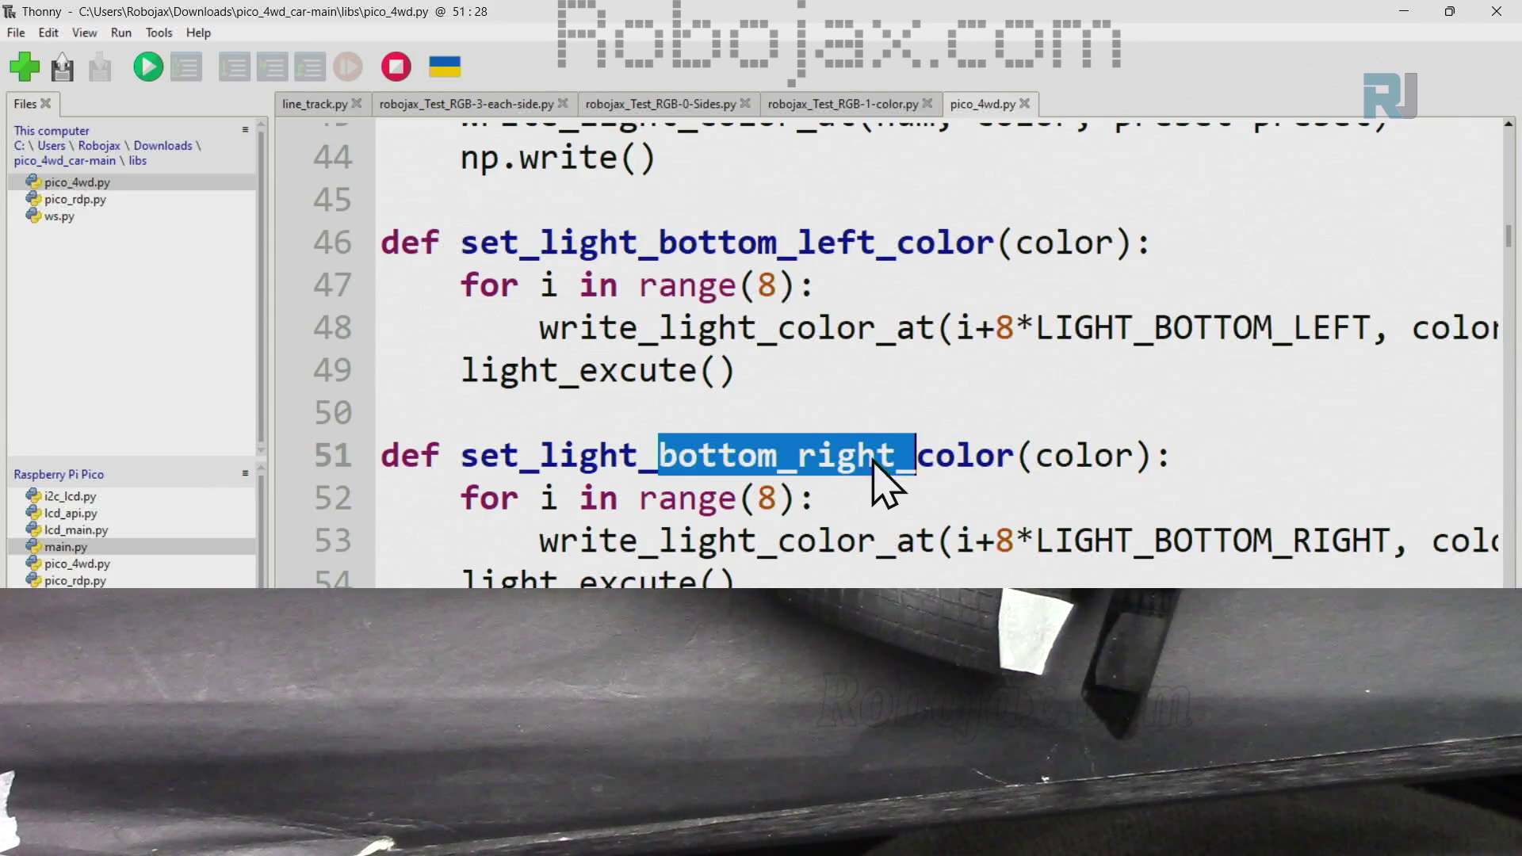
scroll(890, 476, down, 2)
drag(660, 482, 783, 506)
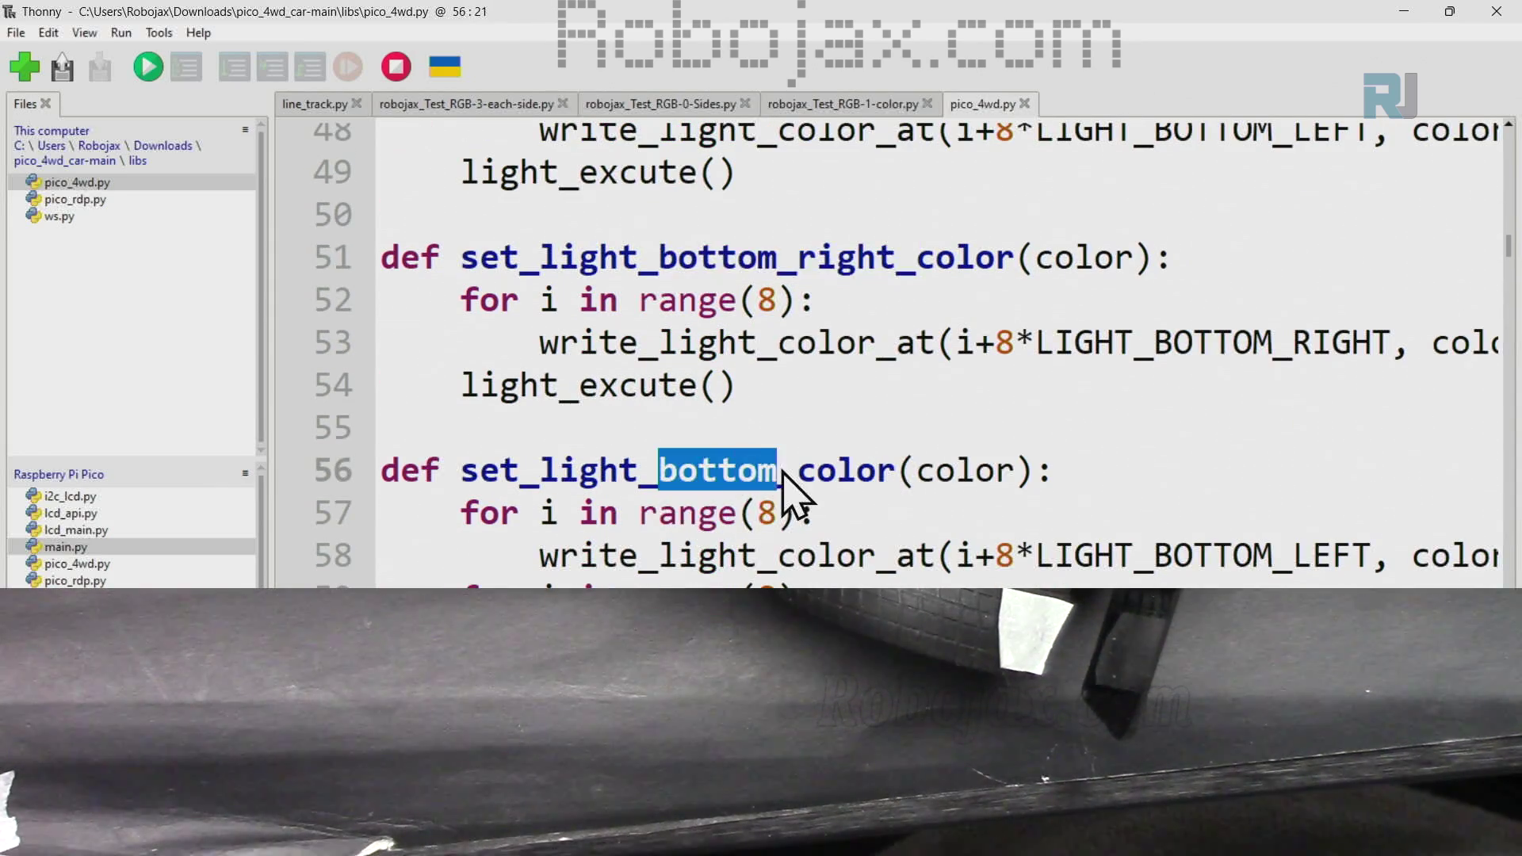
scroll(785, 487, down, 3)
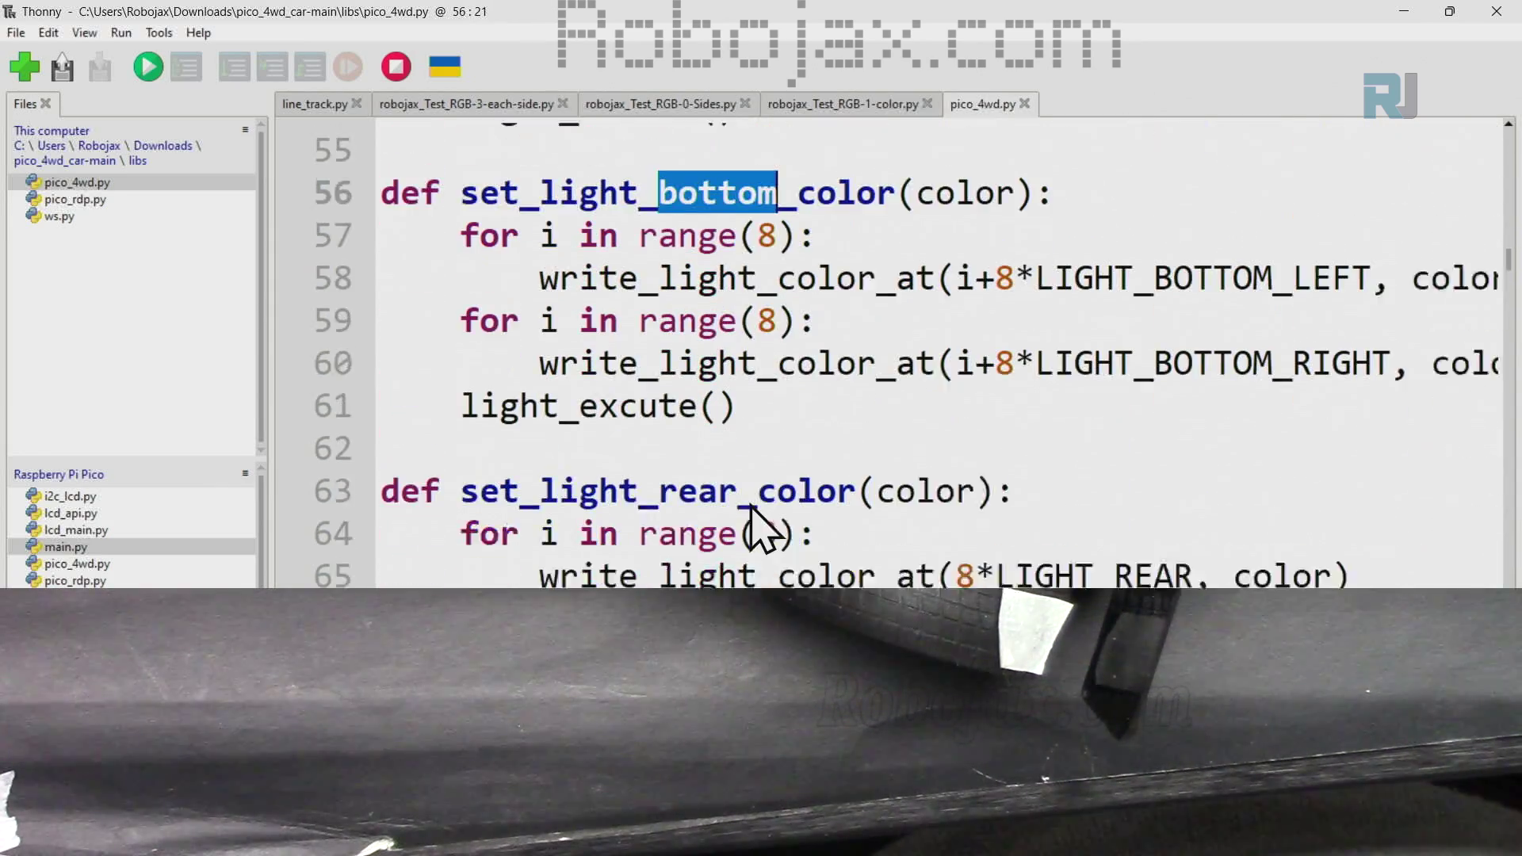
scroll(785, 487, down, 3)
drag(541, 458, 749, 477)
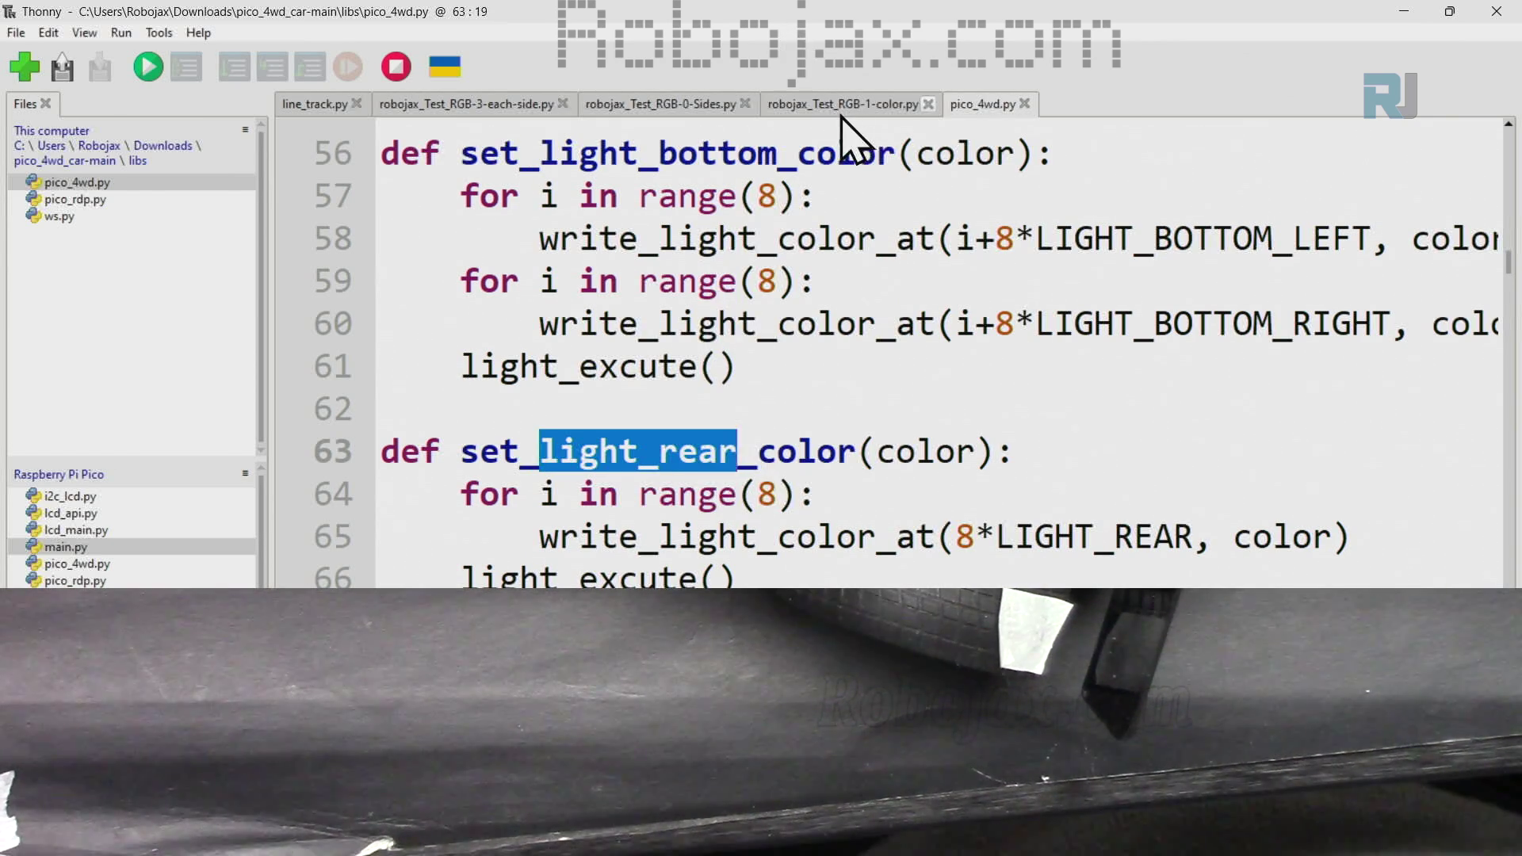
click(666, 107)
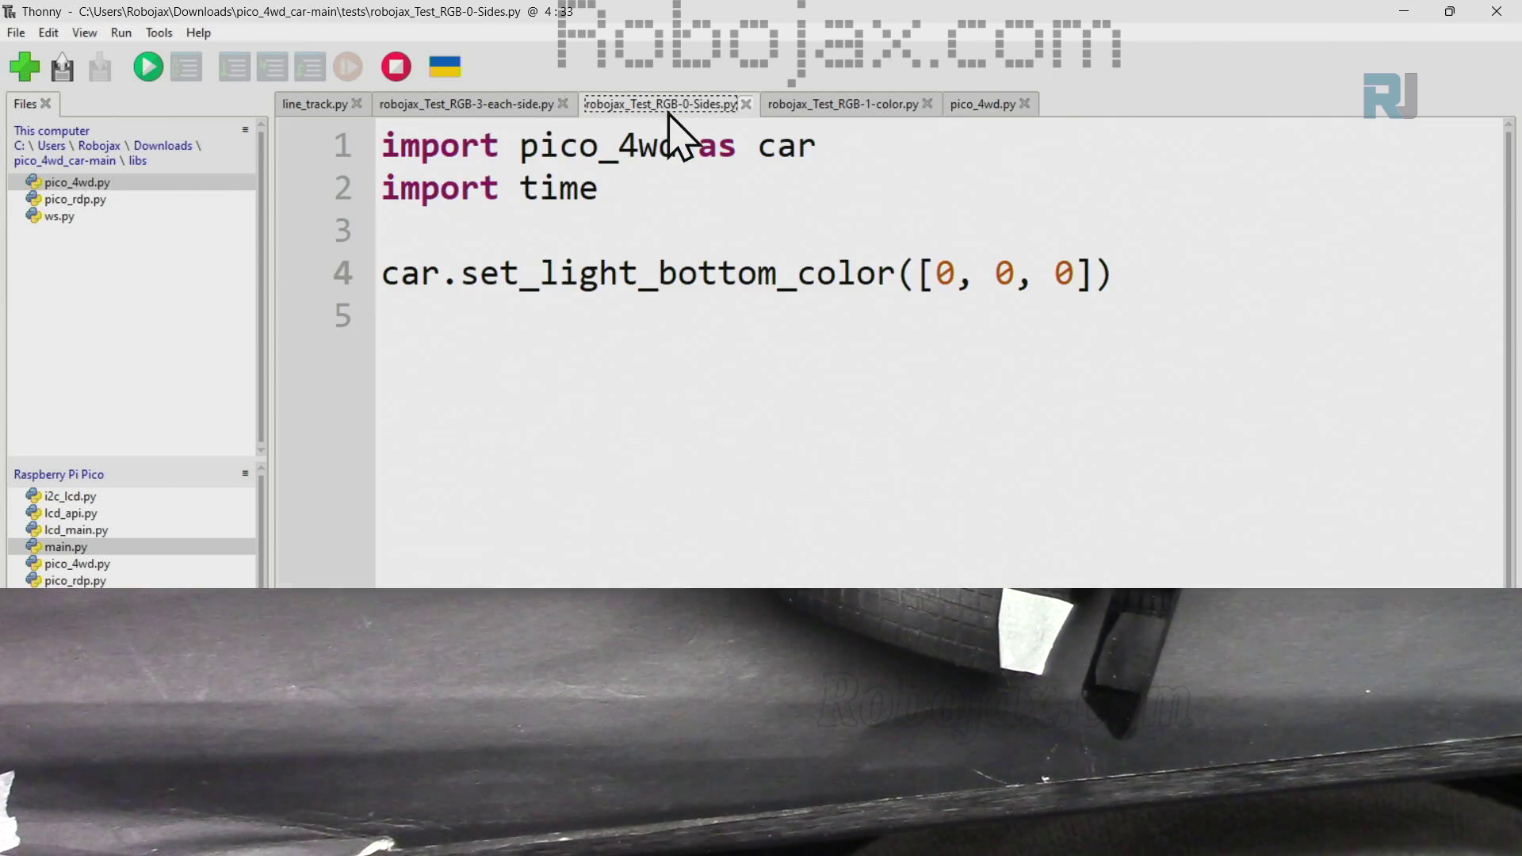
Step: Set the bottom light colour to [0, 255, 0] and run to light the strips green
click(1005, 276)
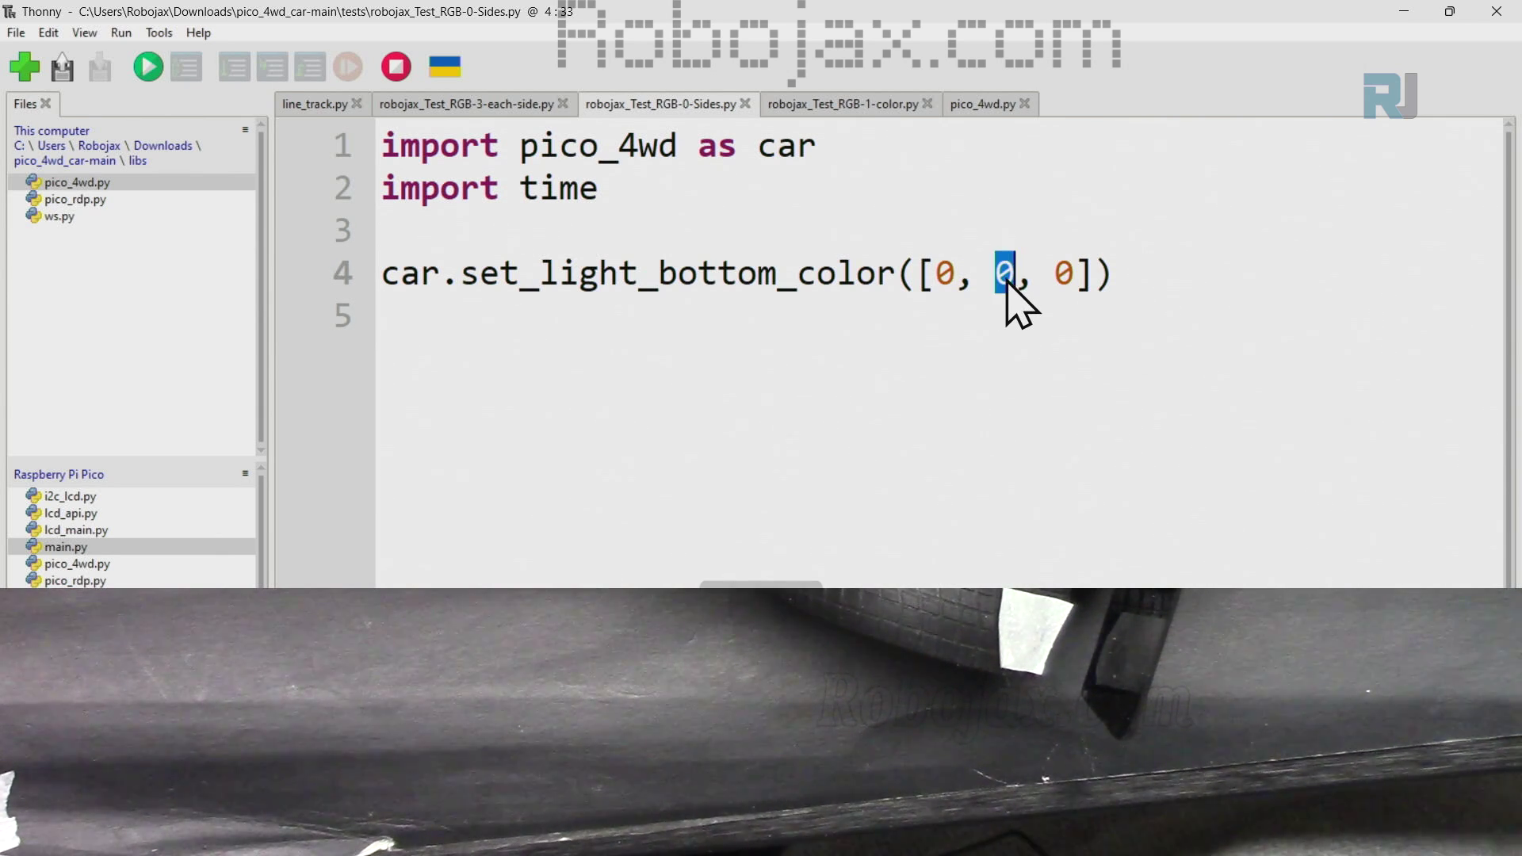
text(255)
drag(541, 275, 778, 276)
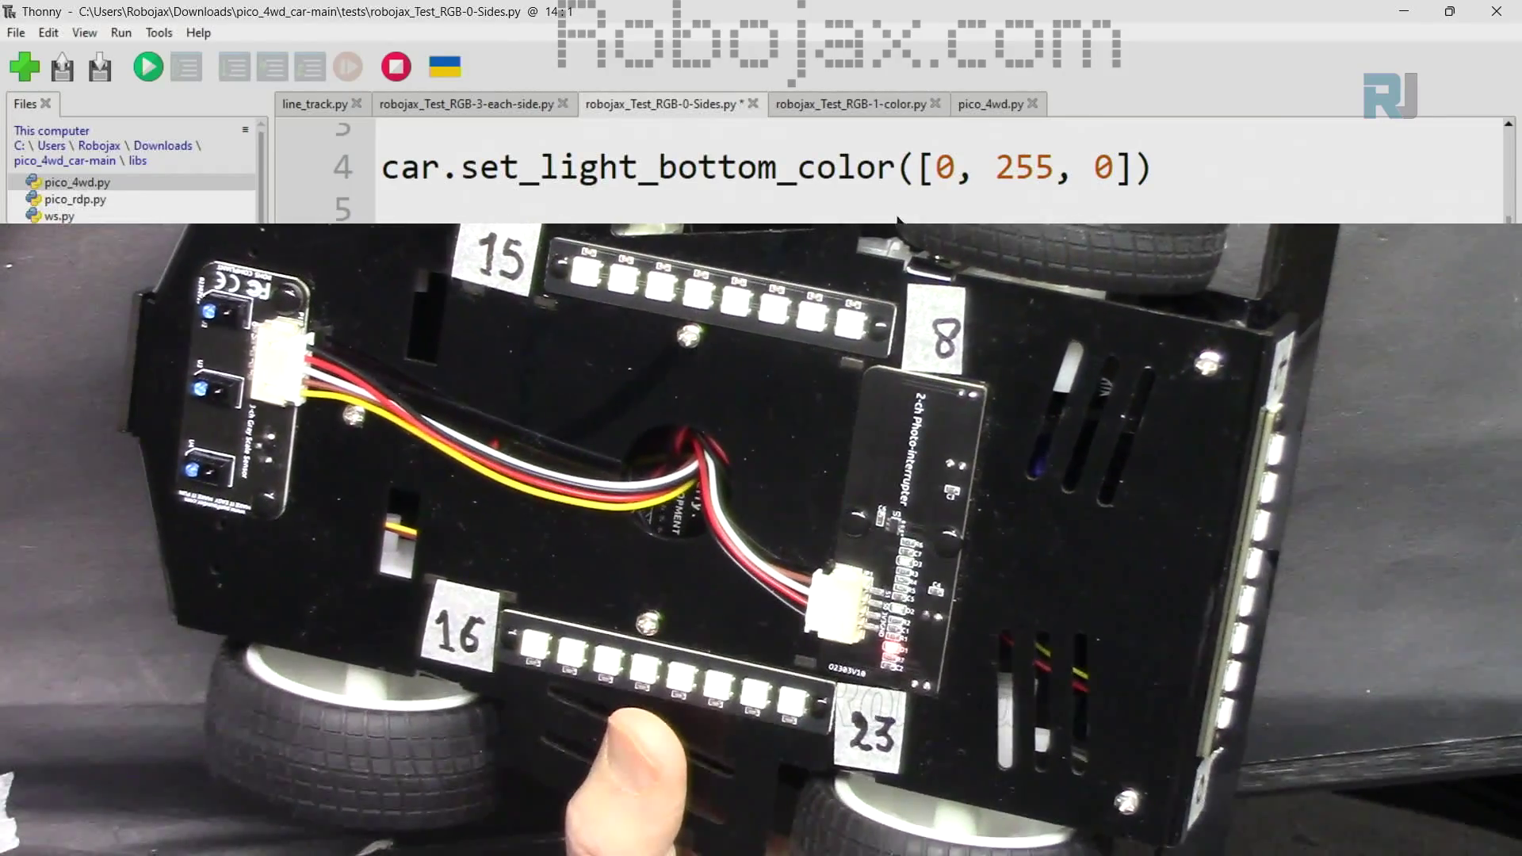
drag(523, 173, 794, 176)
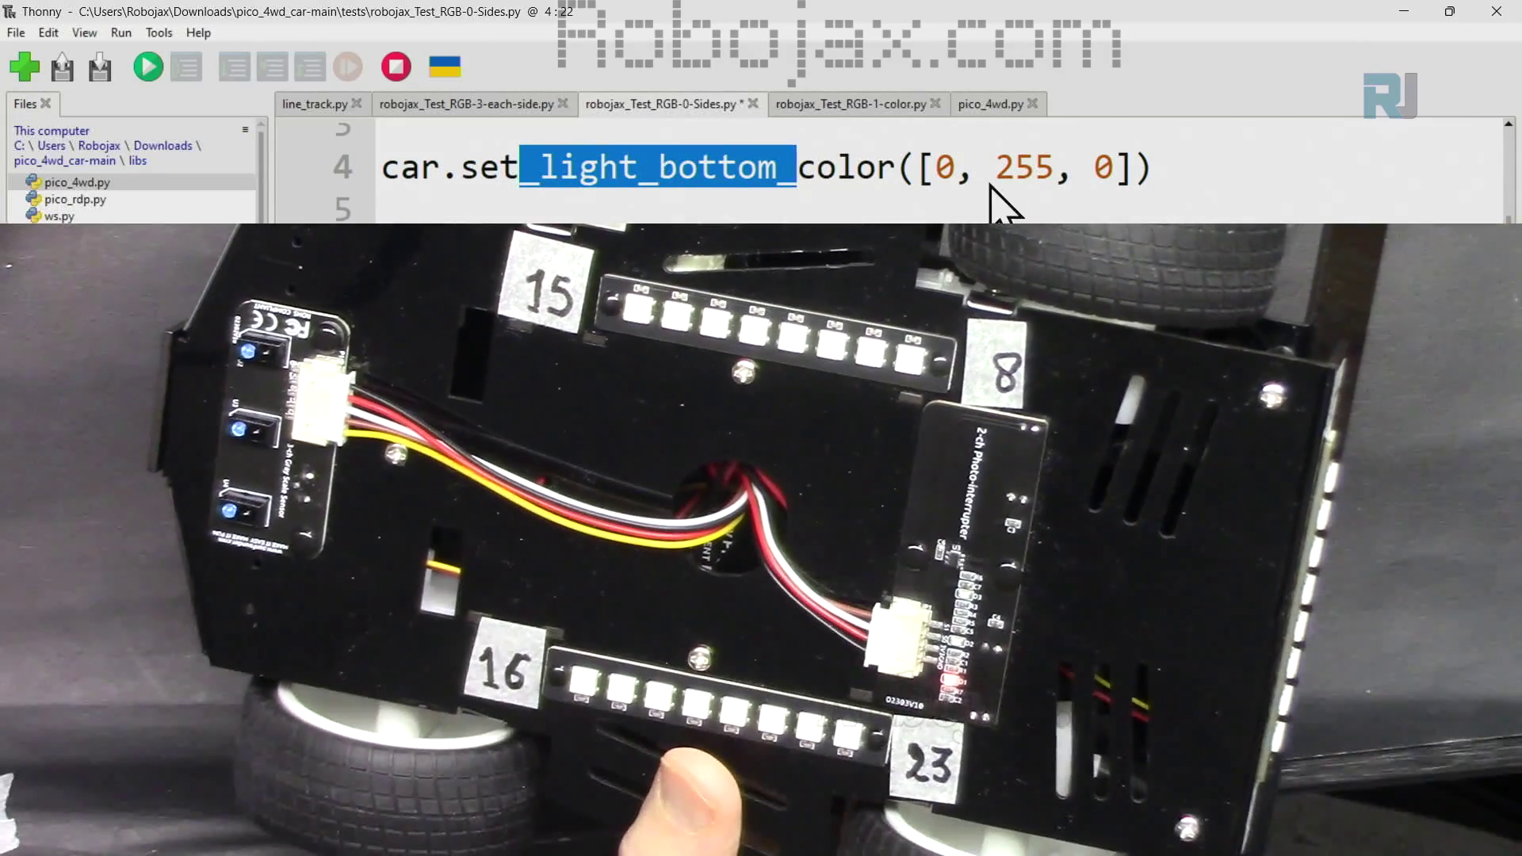
drag(997, 168, 1037, 169)
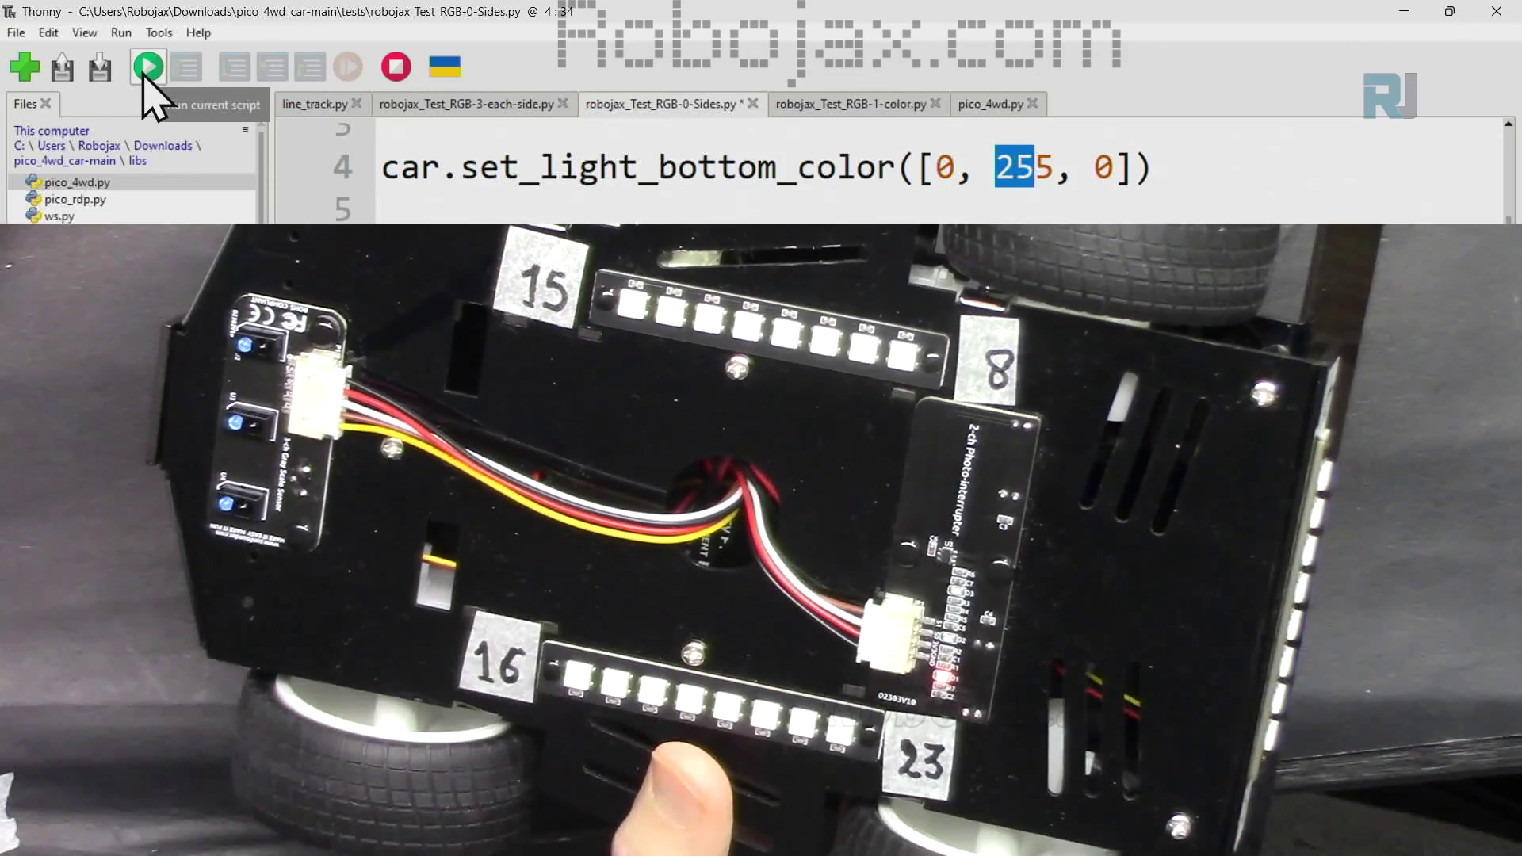
click(148, 67)
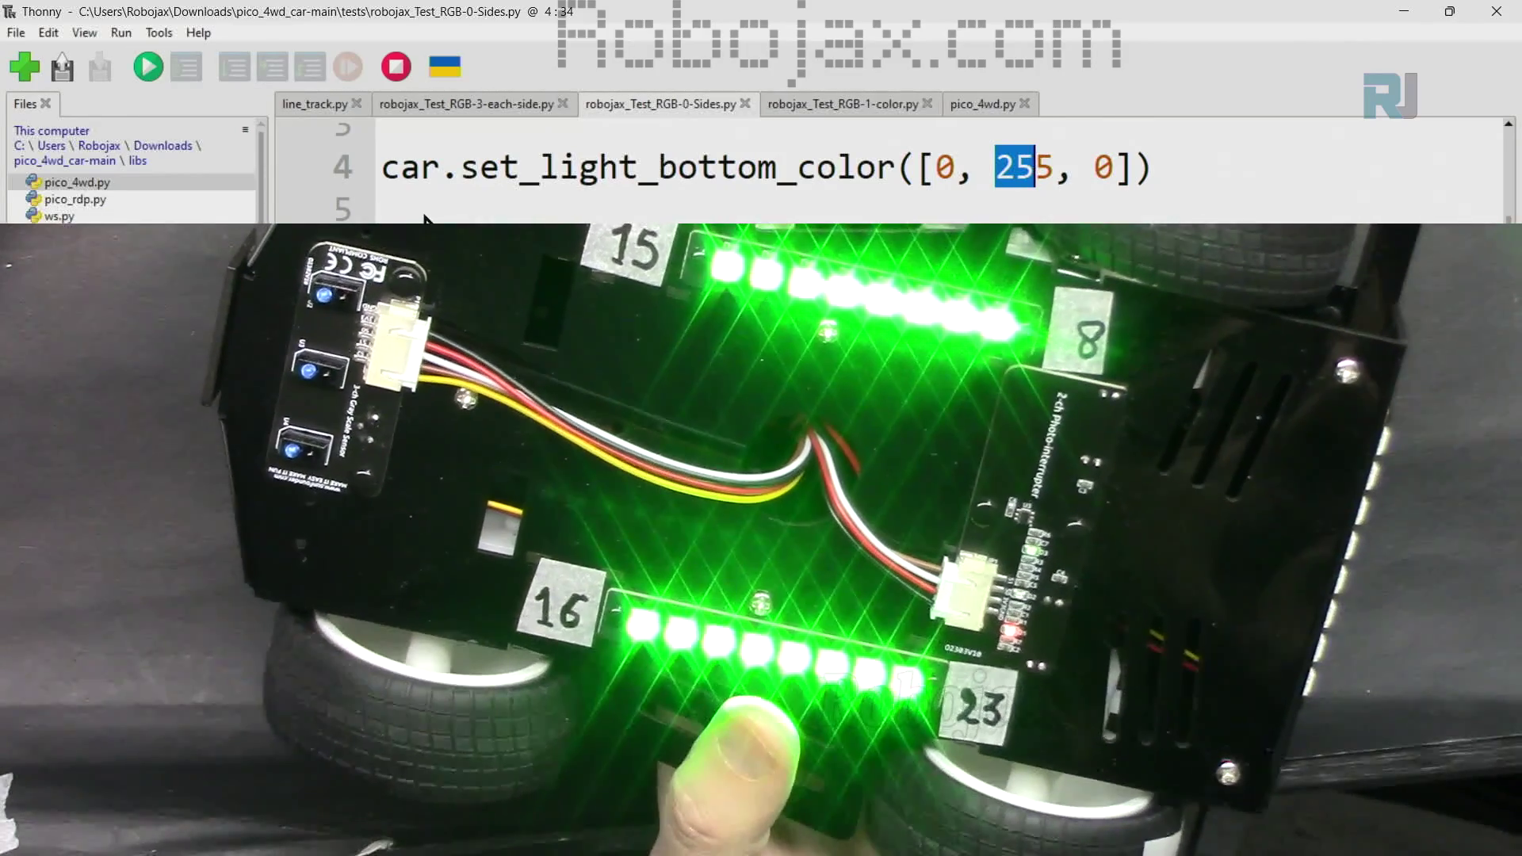
Step: Change the bottom colour to [255, 0, 0] and run to light the strips red
click(1010, 179)
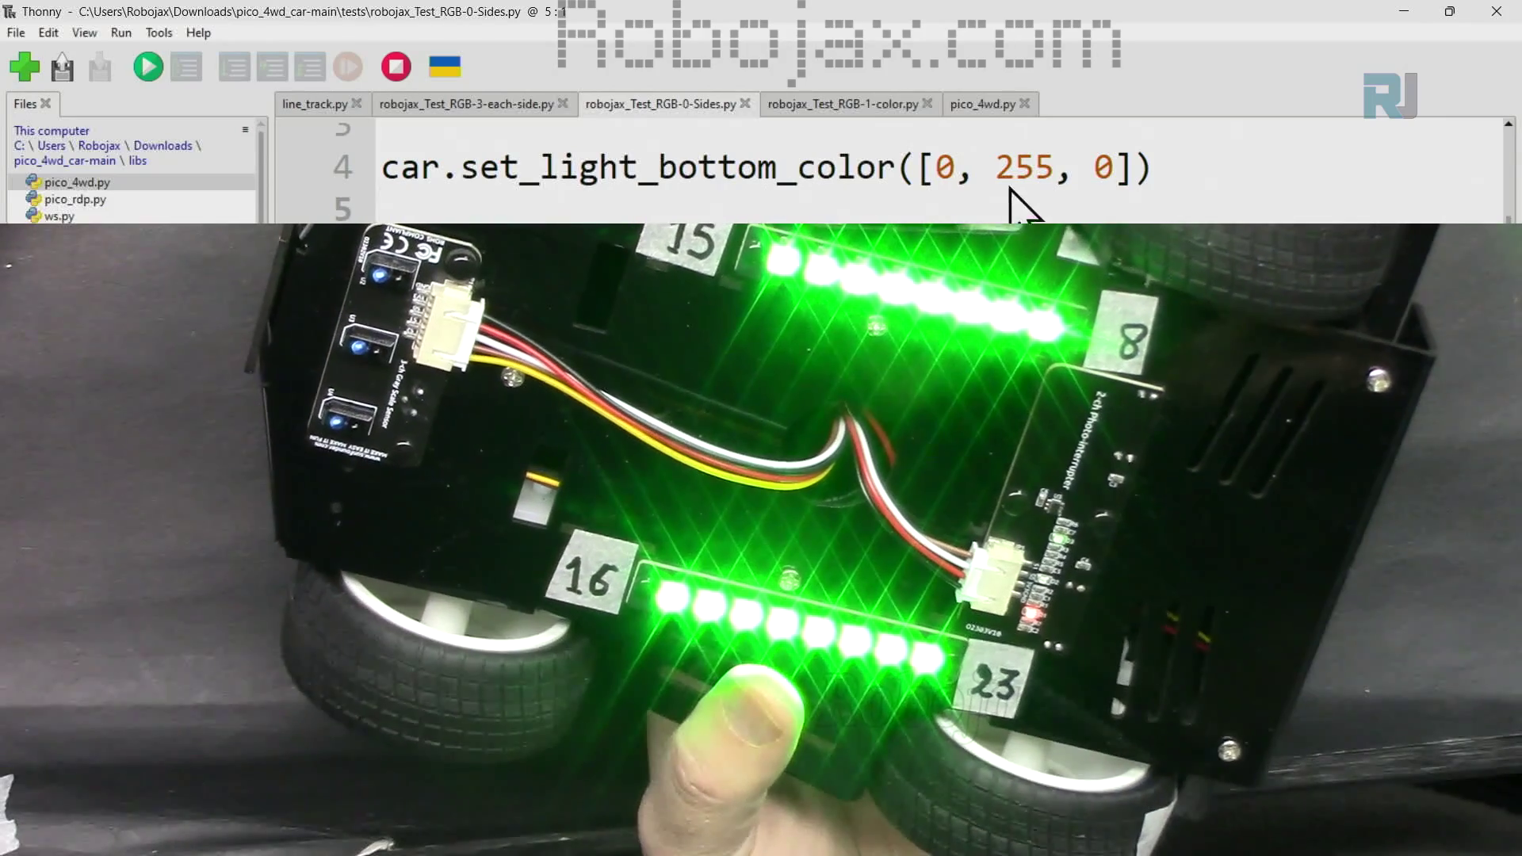
double_click(946, 167)
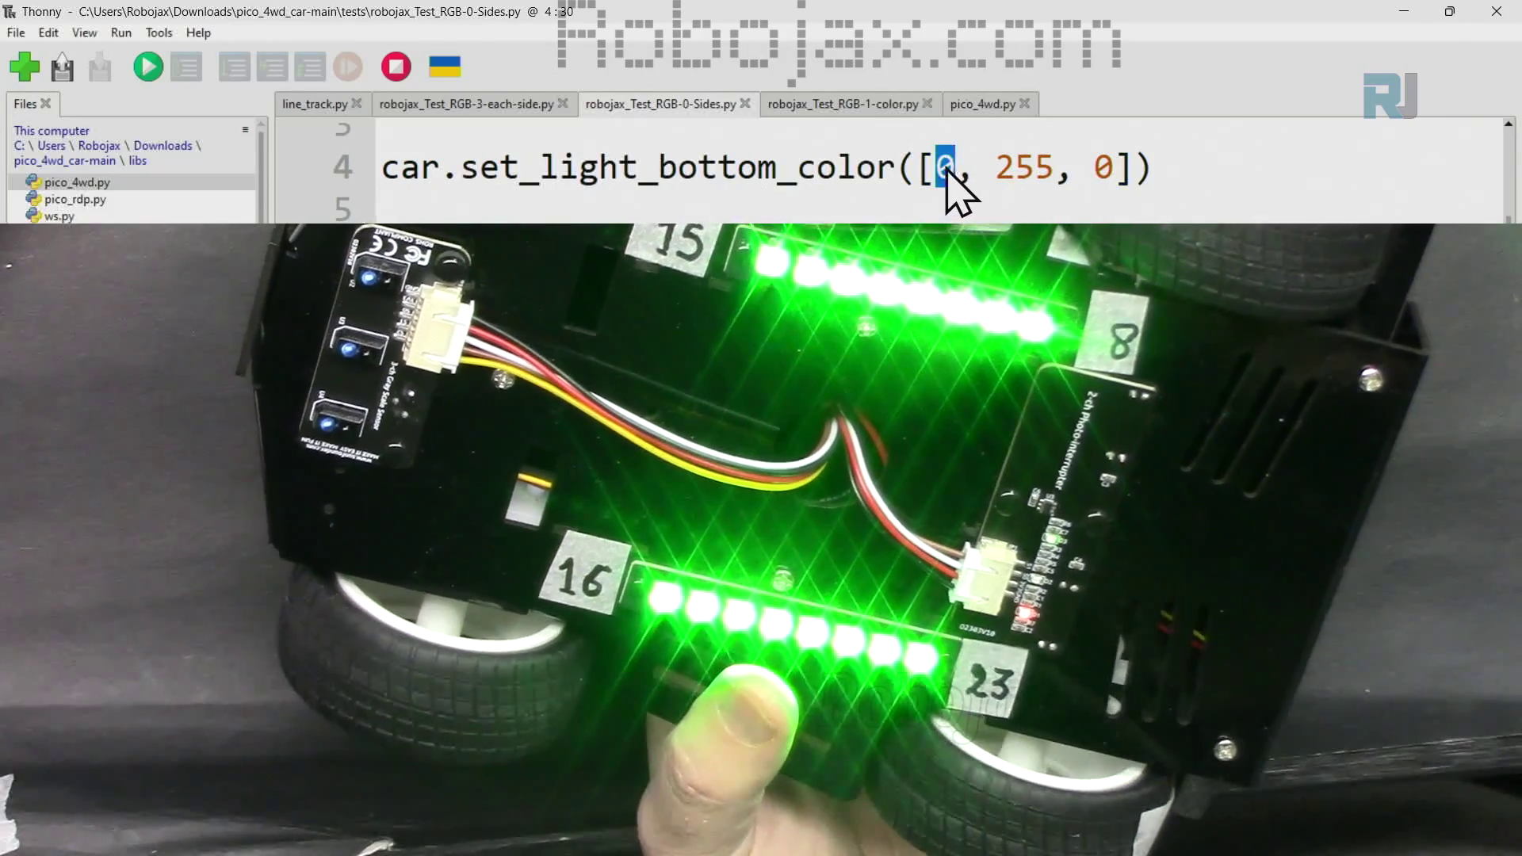
text(255)
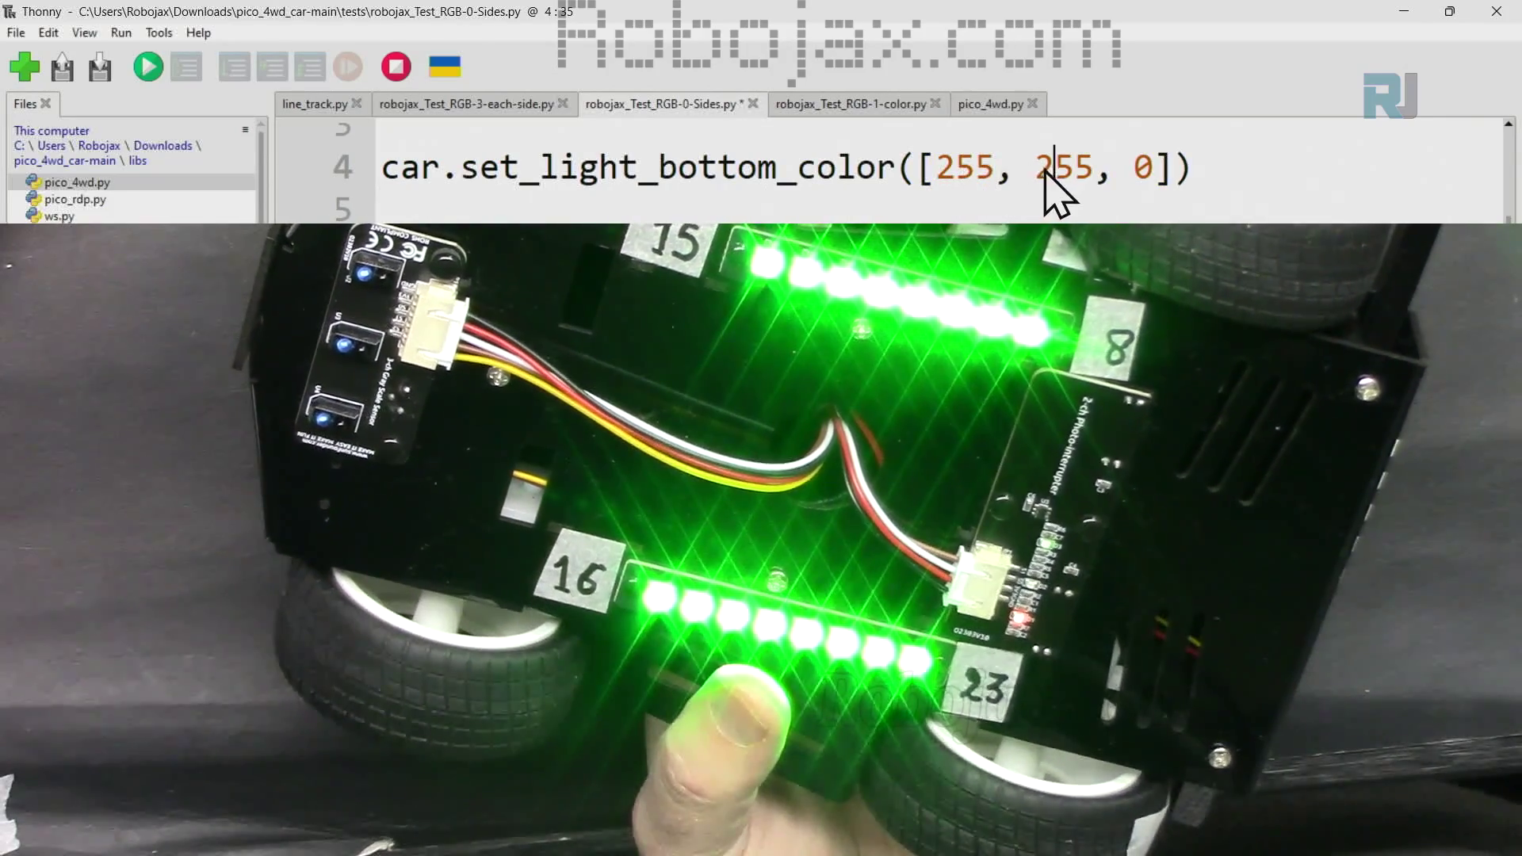
drag(1037, 167, 1094, 167)
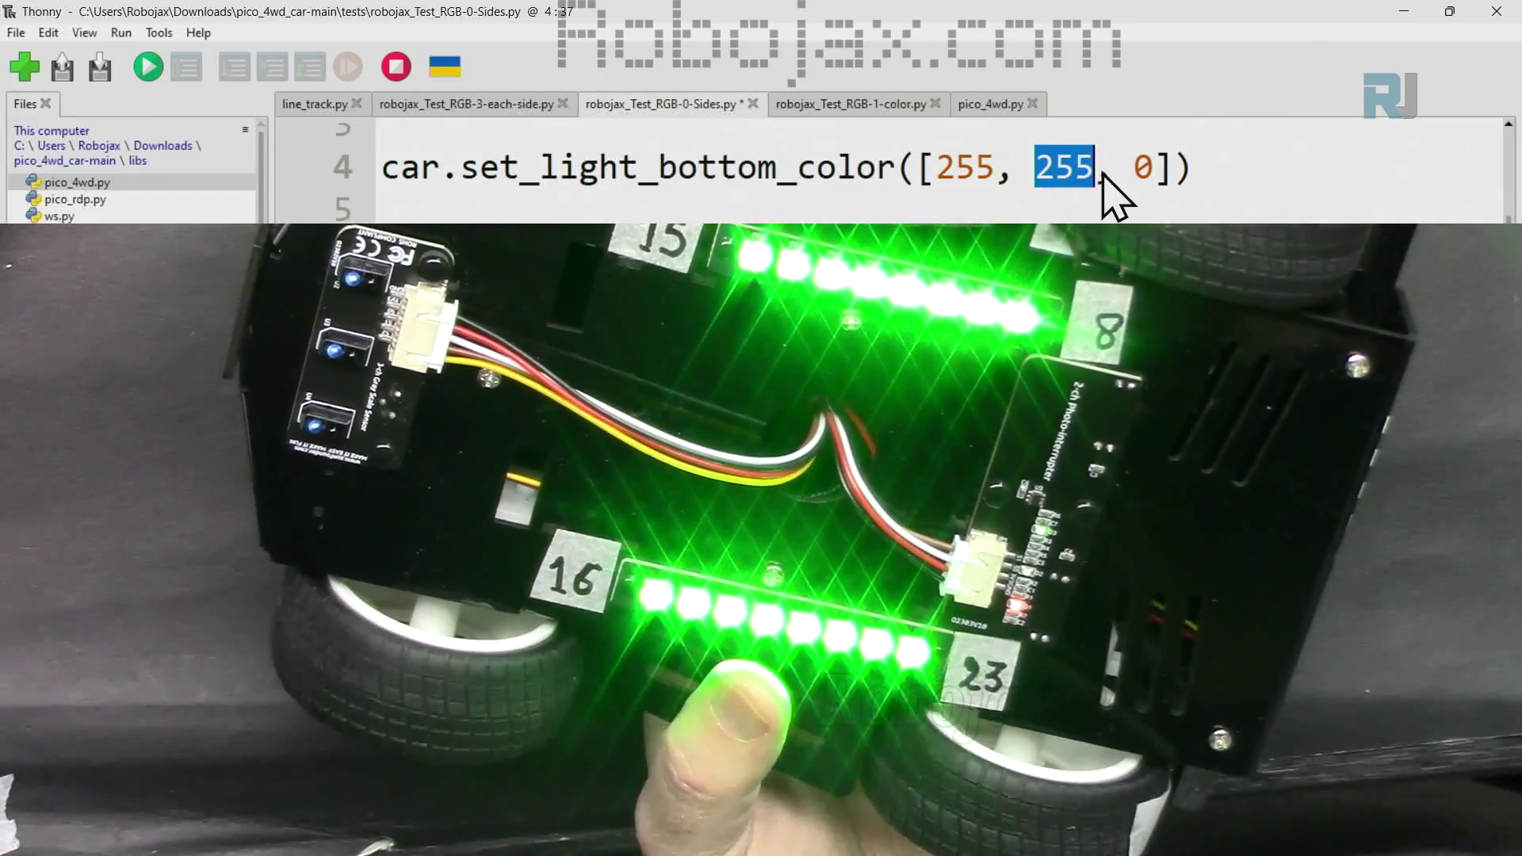
text(0)
click(149, 67)
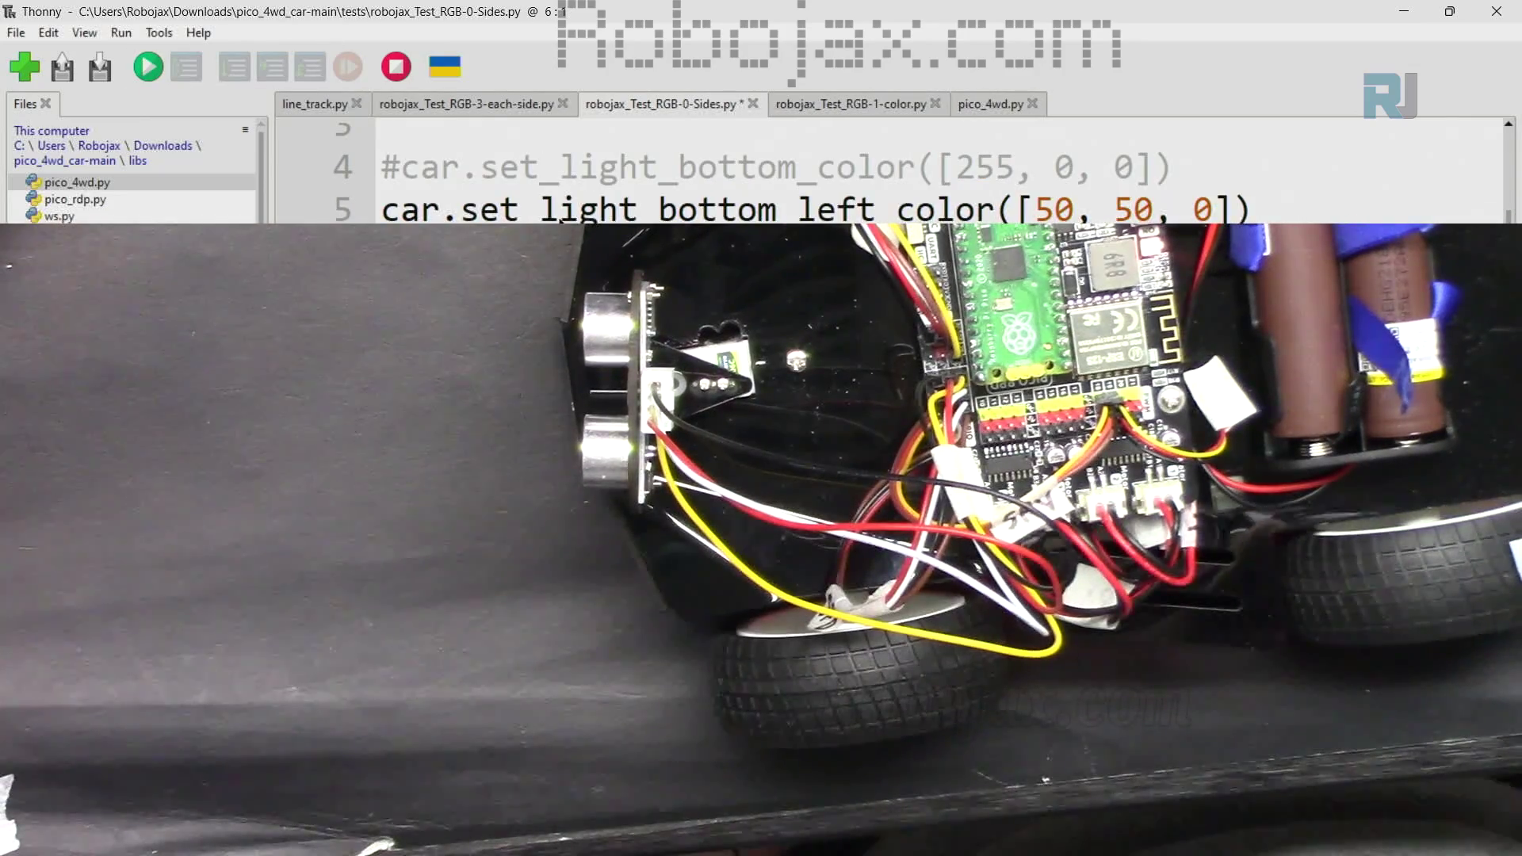
Step: Use set_light_bottom_left_color([50, 50, 0]) and run it on the car
double_click(595, 210)
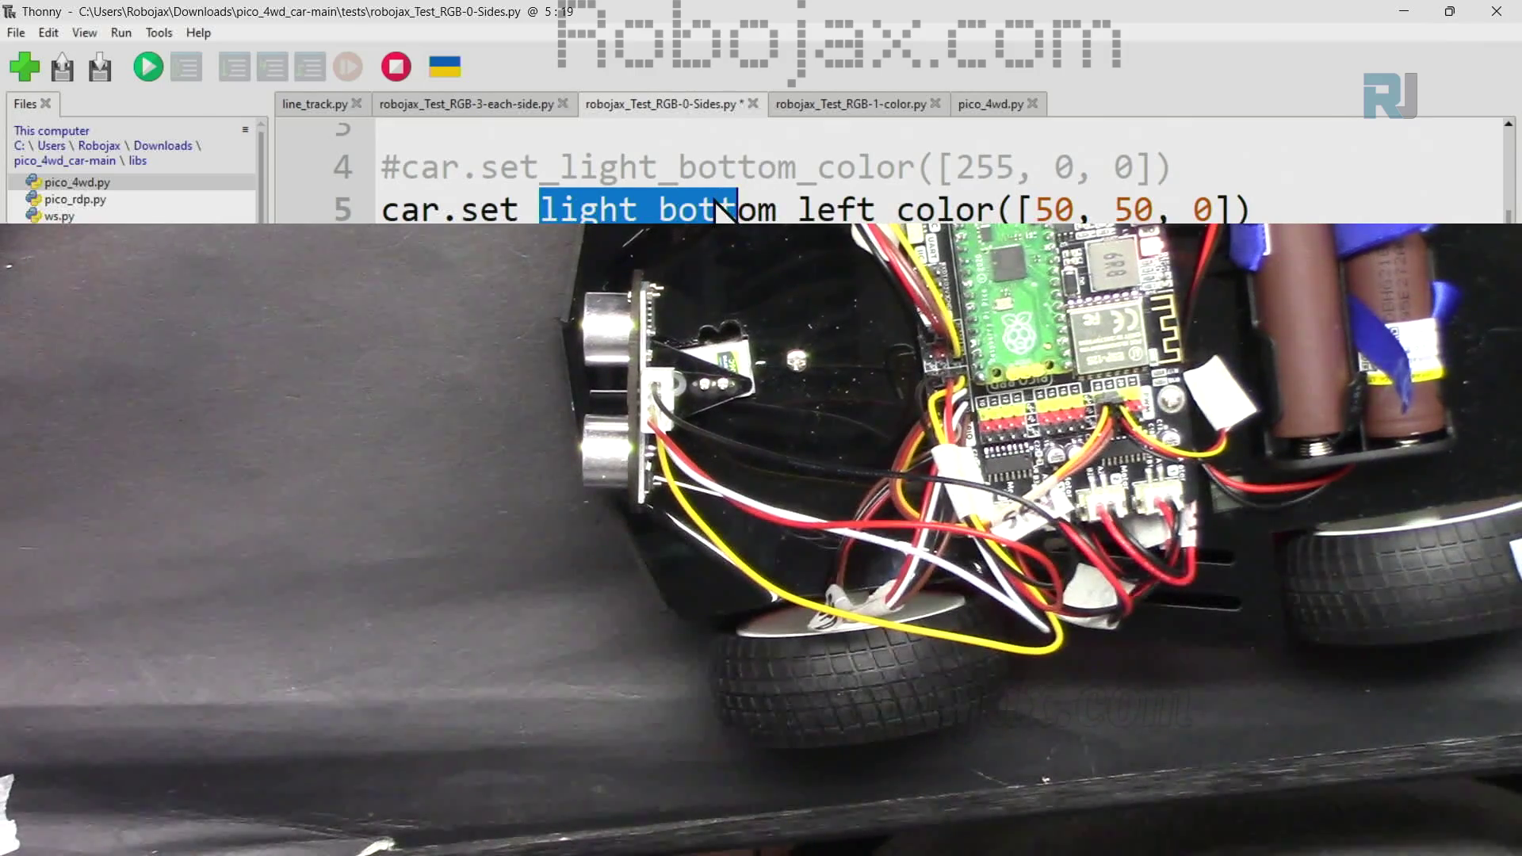
key(Down)
drag(459, 178, 951, 179)
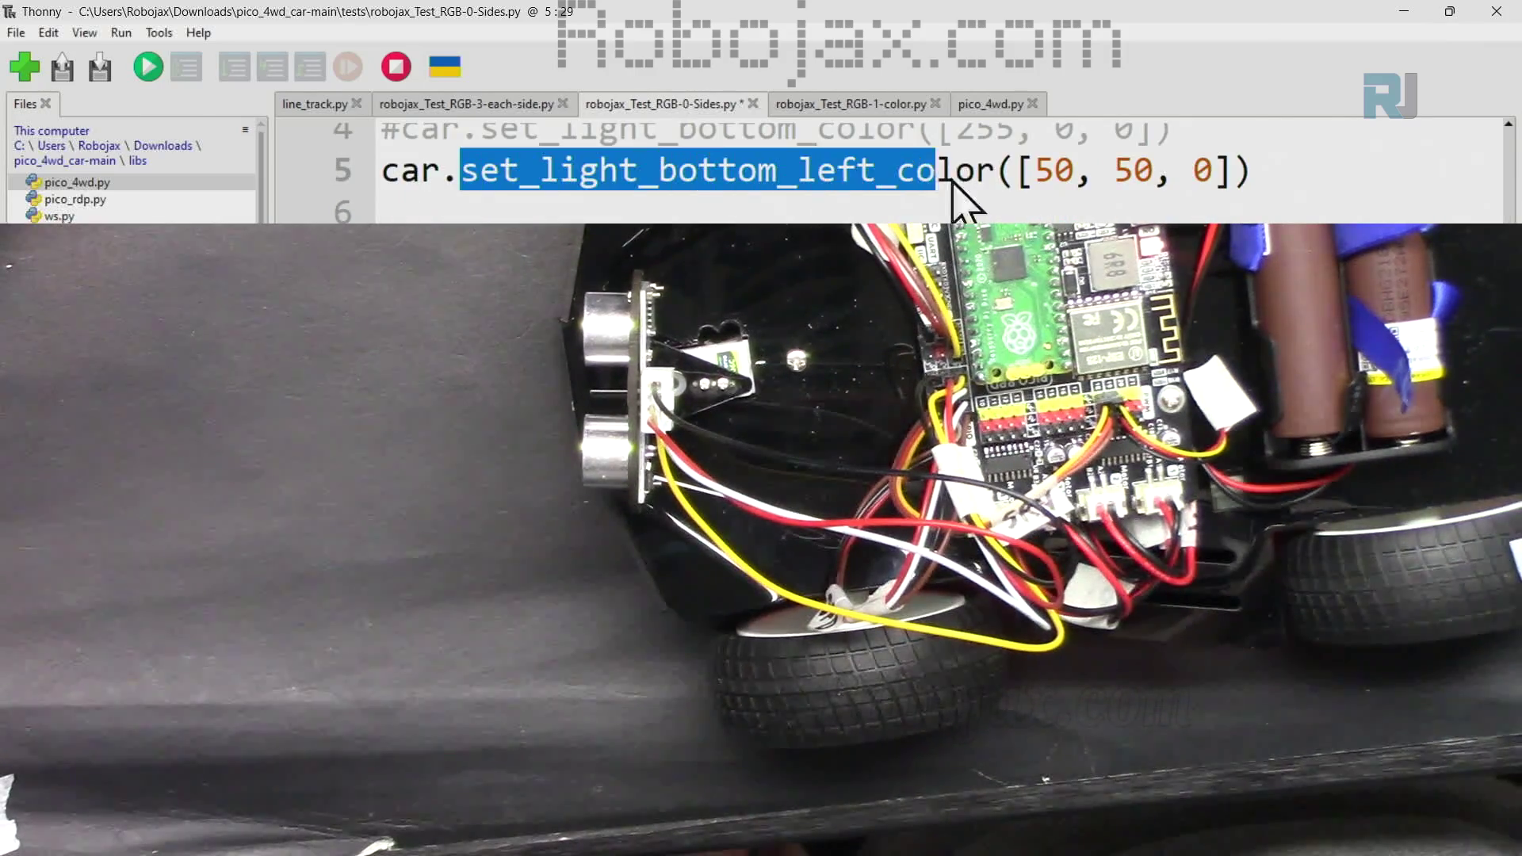
click(713, 190)
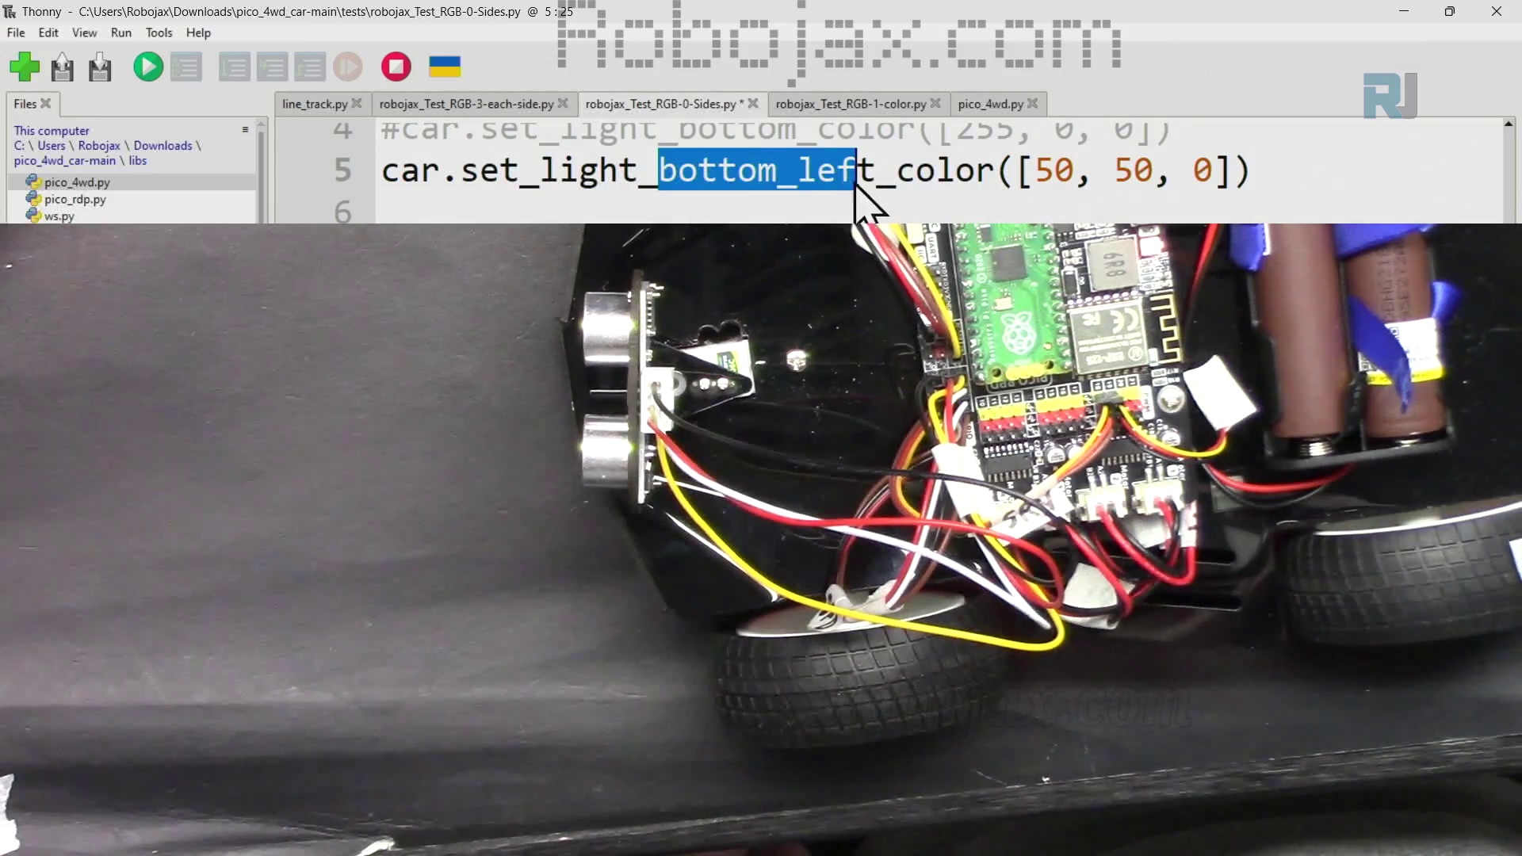
drag(1036, 170, 1076, 170)
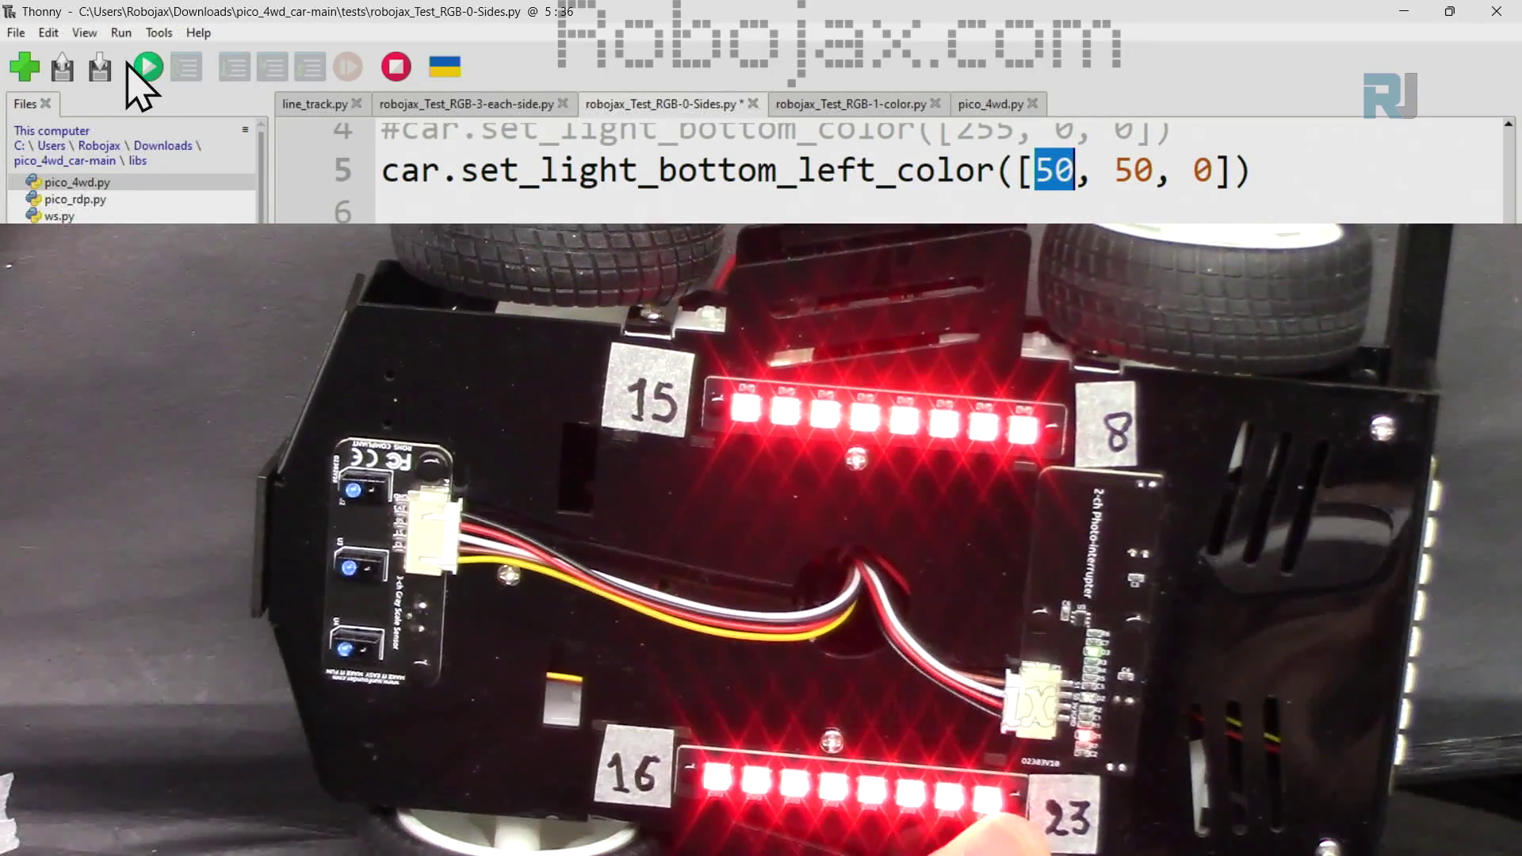
click(146, 68)
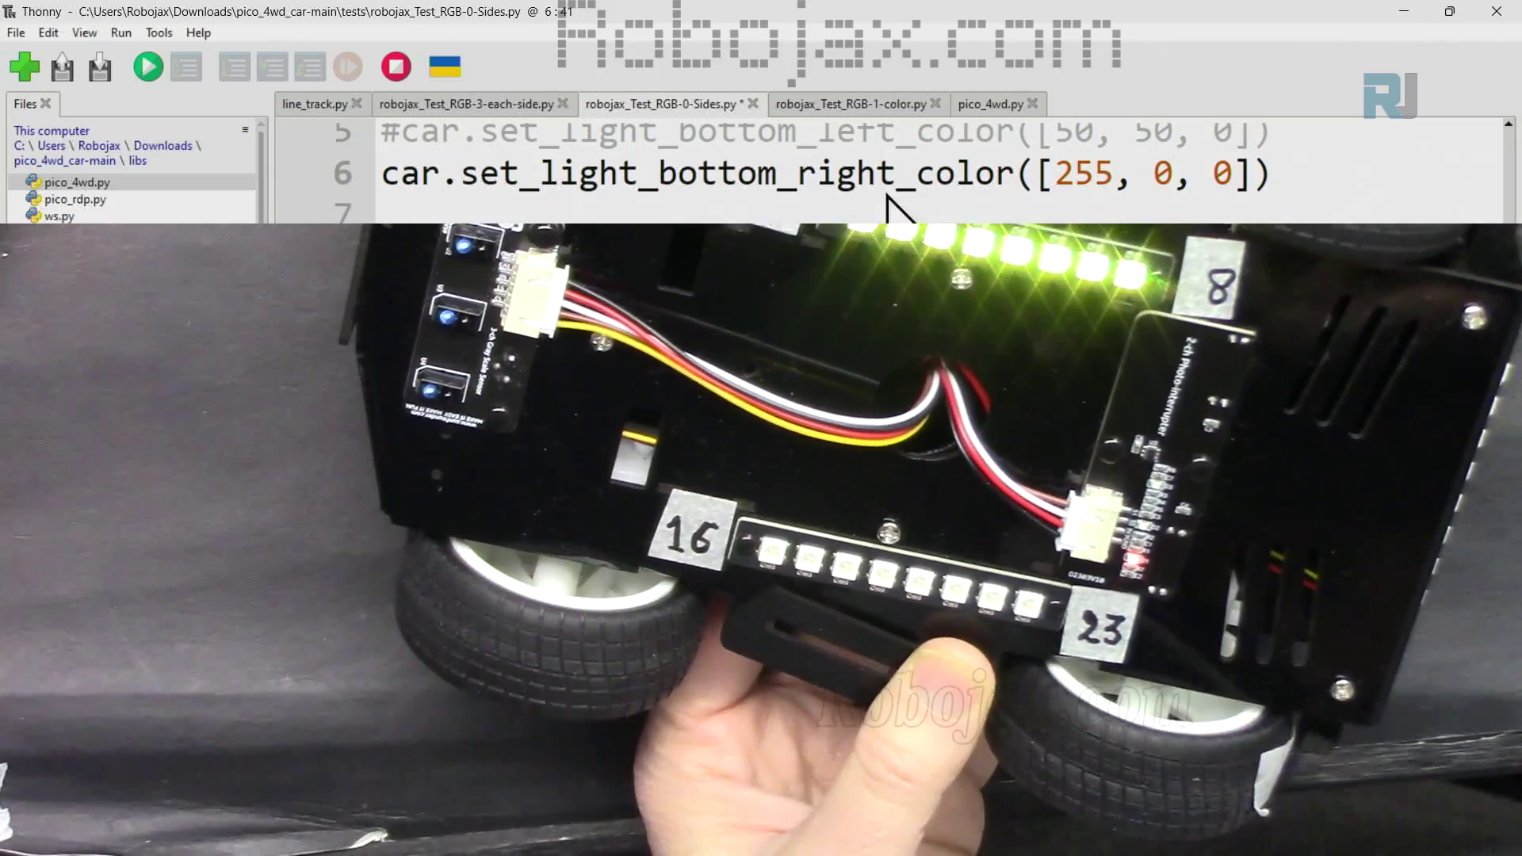
Step: Set the bottom-right strip to [255, 0, 0], save and run, then paste a set_light_all_color line
drag(866, 196, 907, 202)
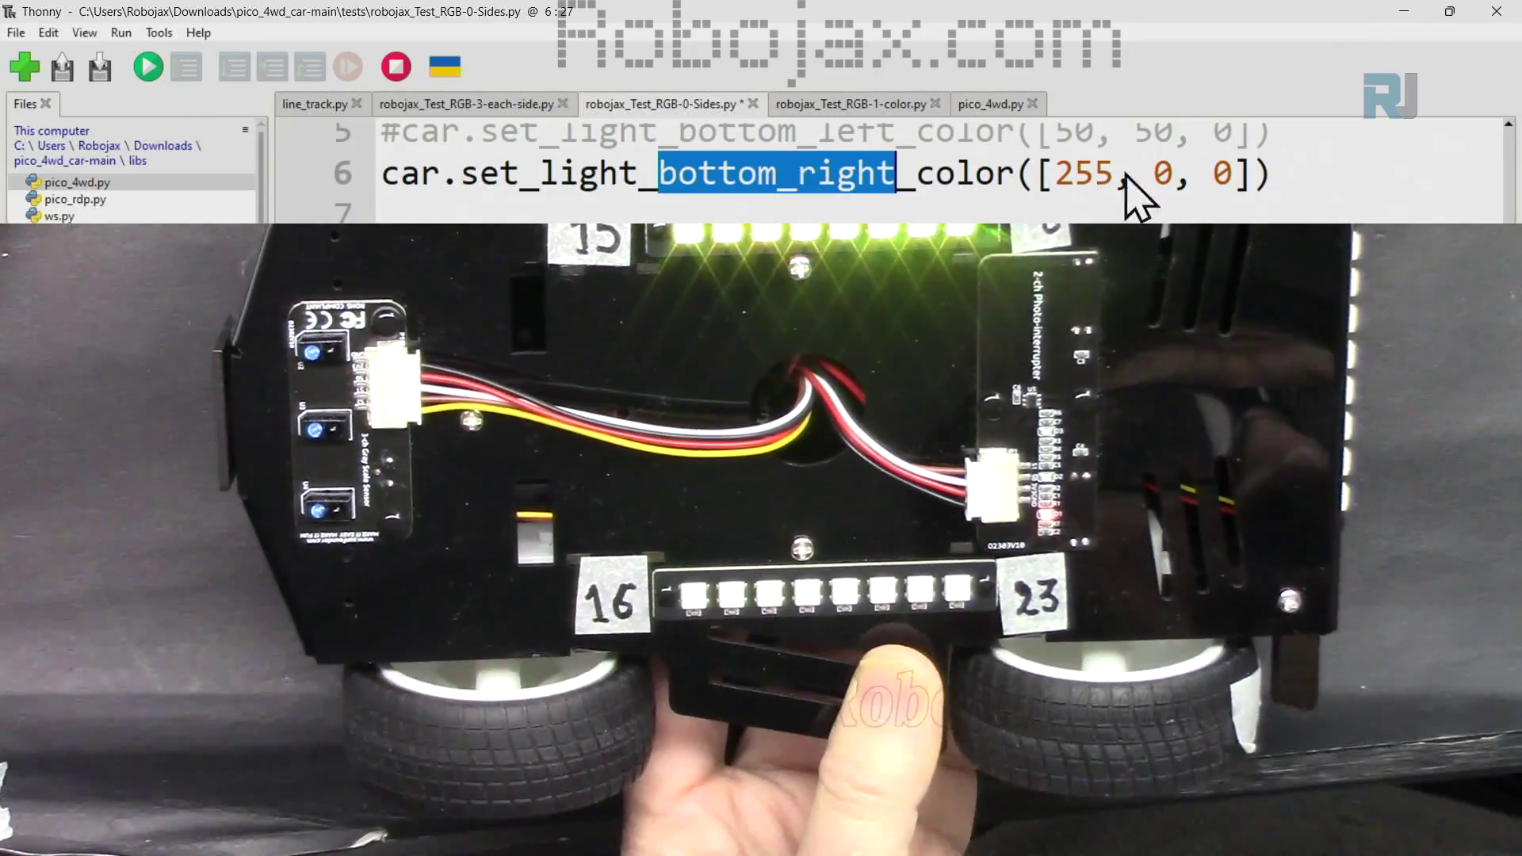
click(1092, 174)
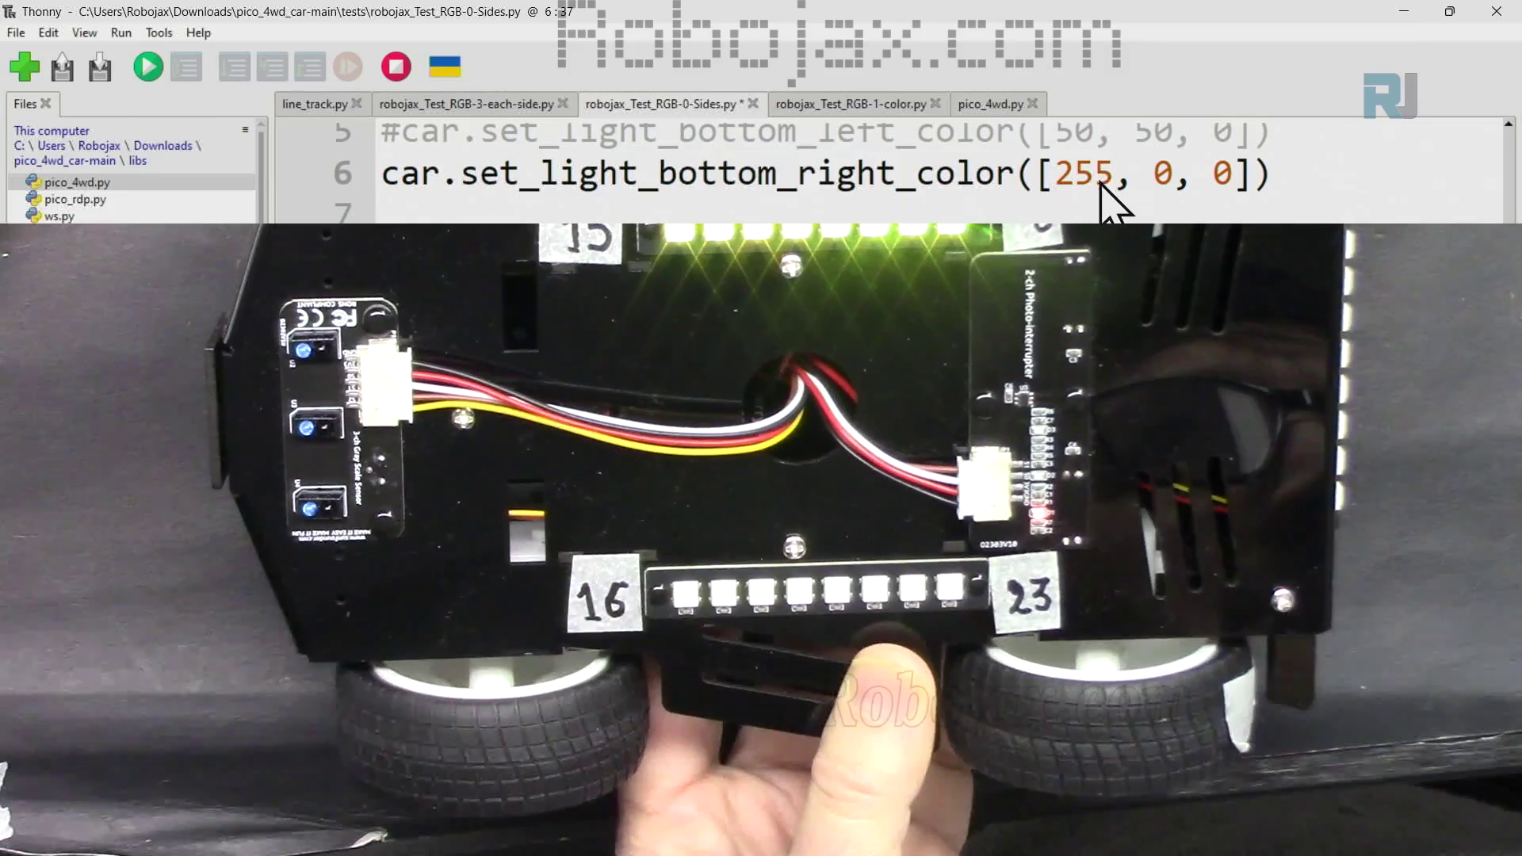
key(ctrl+s)
click(149, 68)
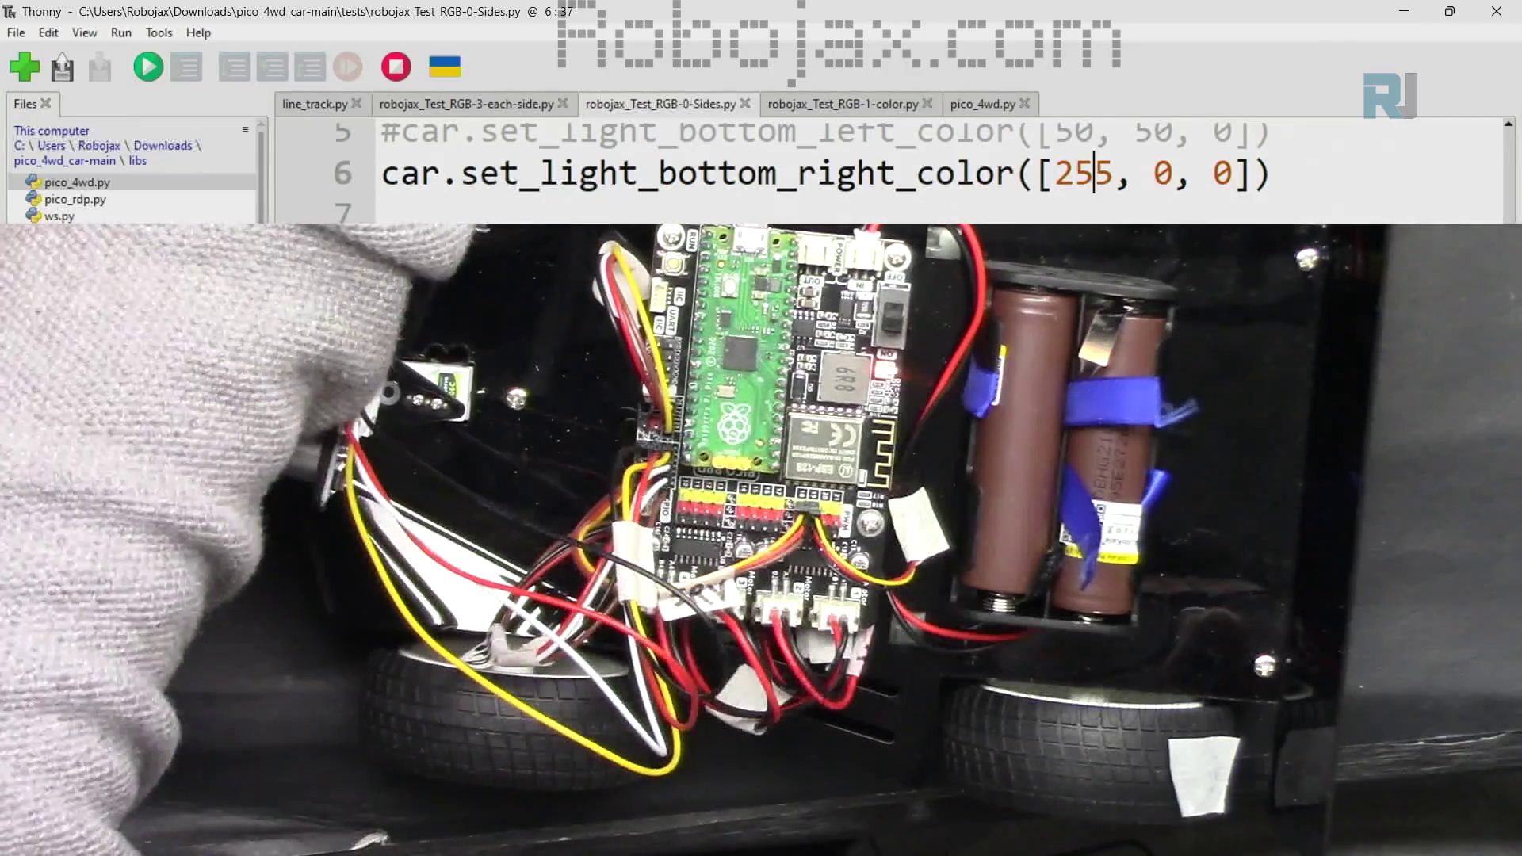
text(car.set_light_all_color([100, 0, 0]))
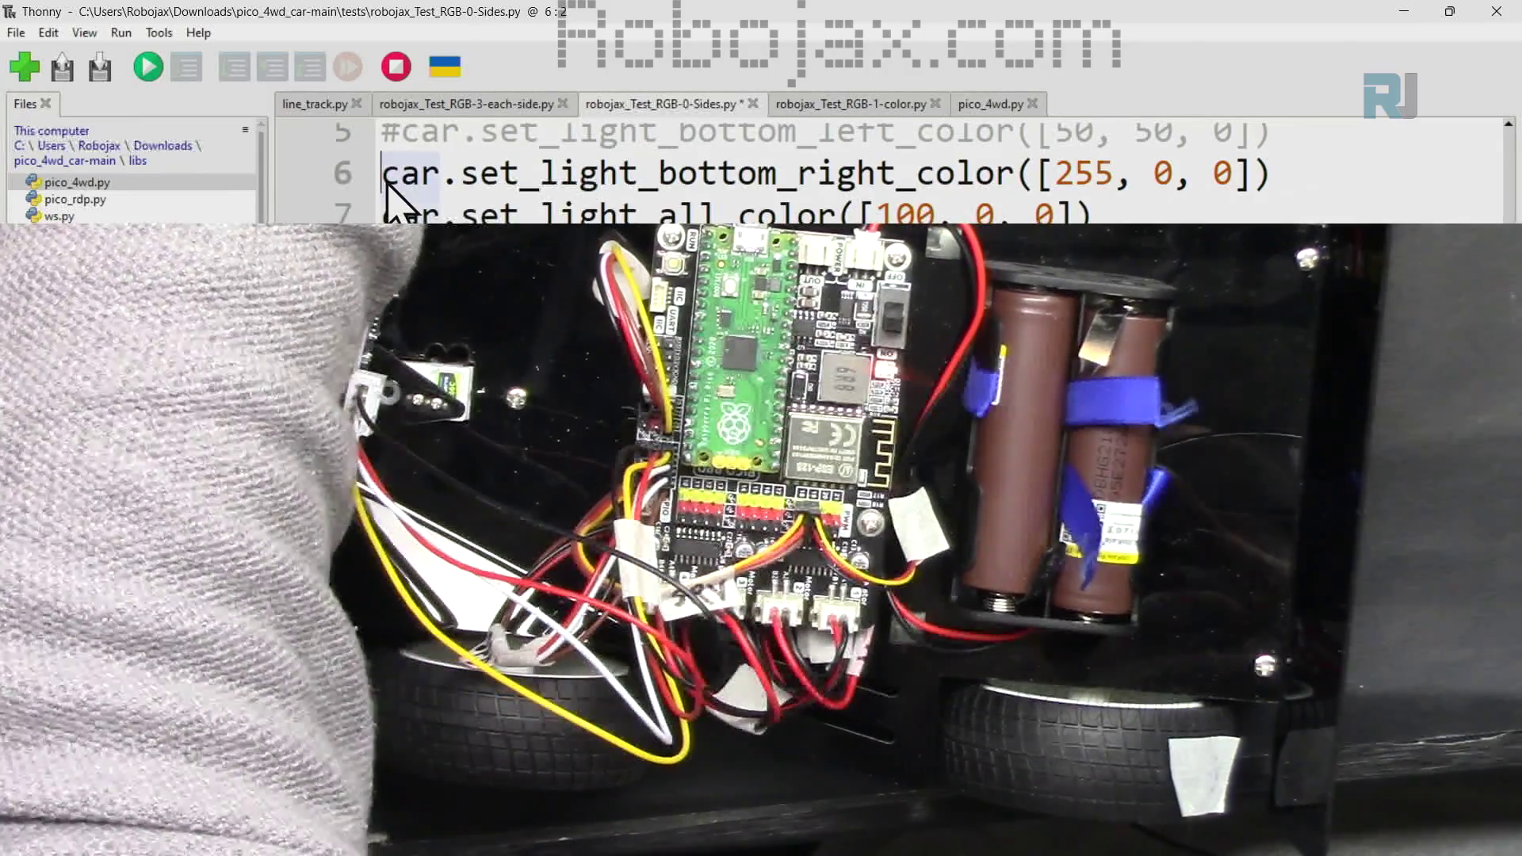
text(#)
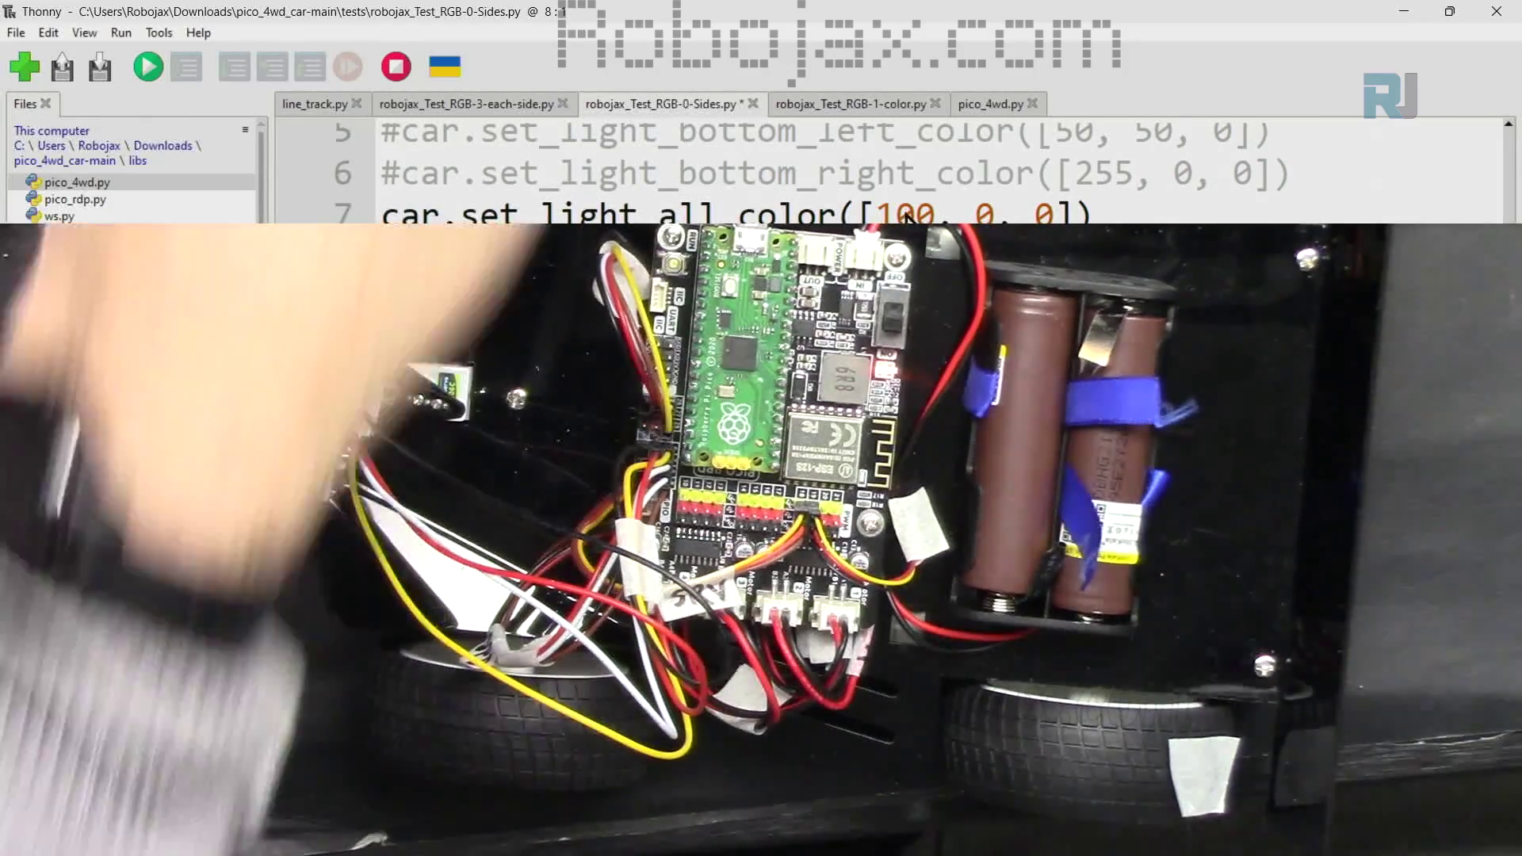
scroll(833, 166, down, 1)
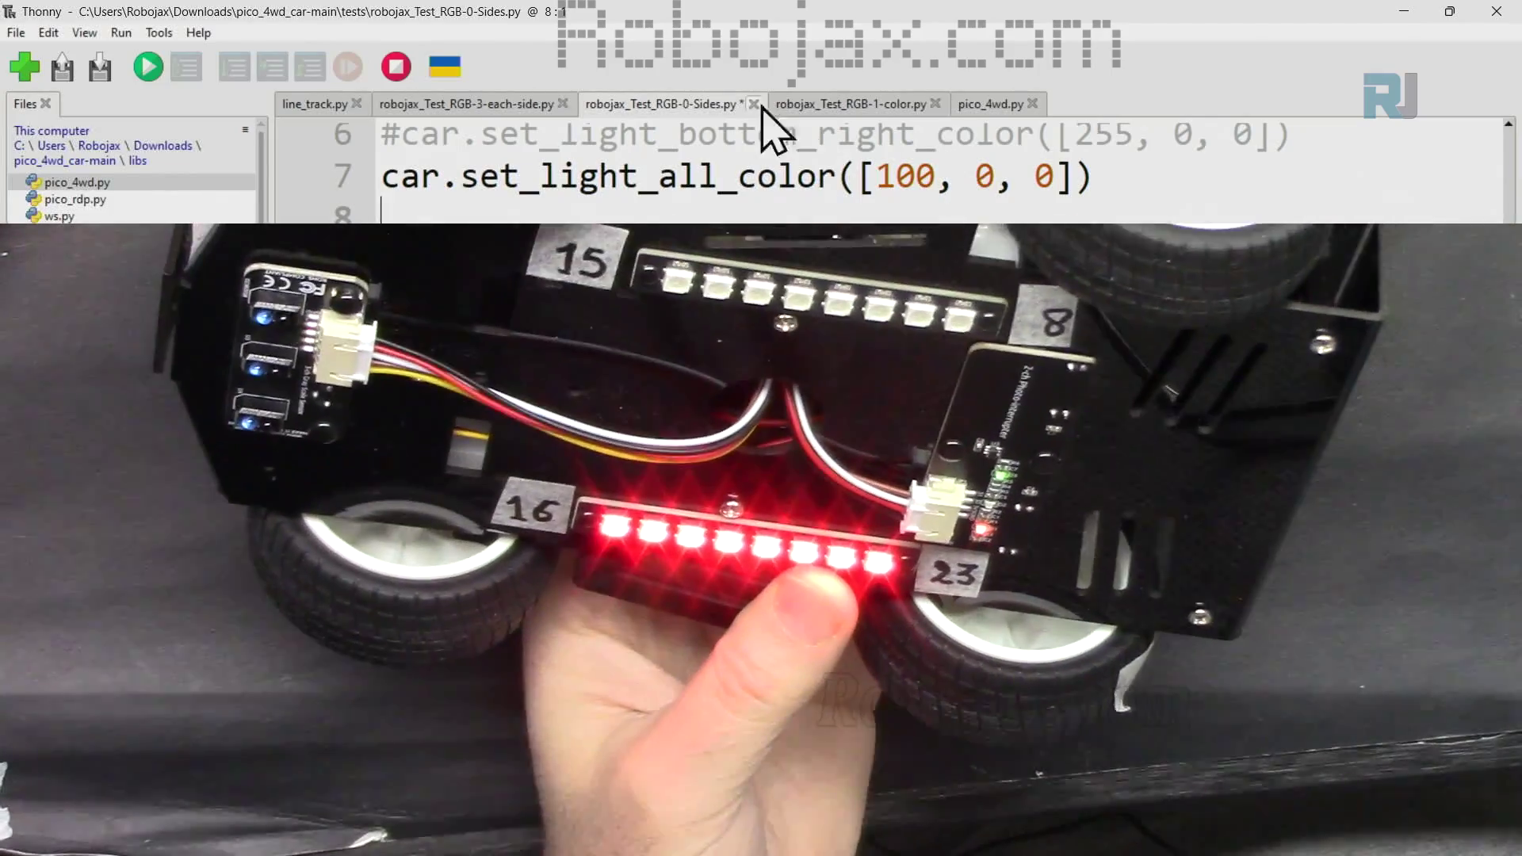
Step: Comment out the bottom-right line and save and run the set_light_all_color script
drag(540, 176, 717, 179)
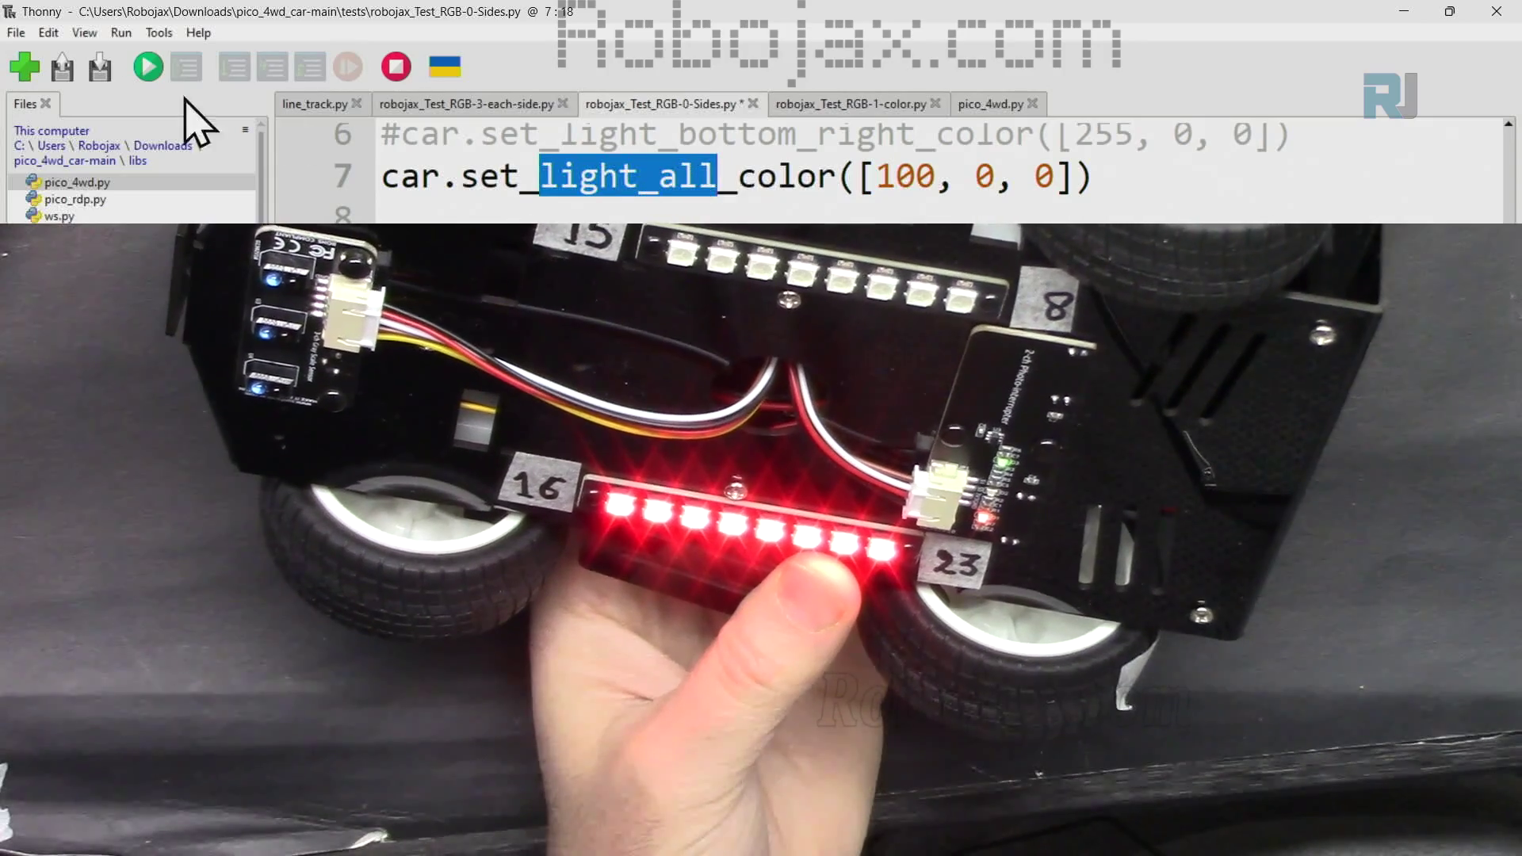
click(149, 68)
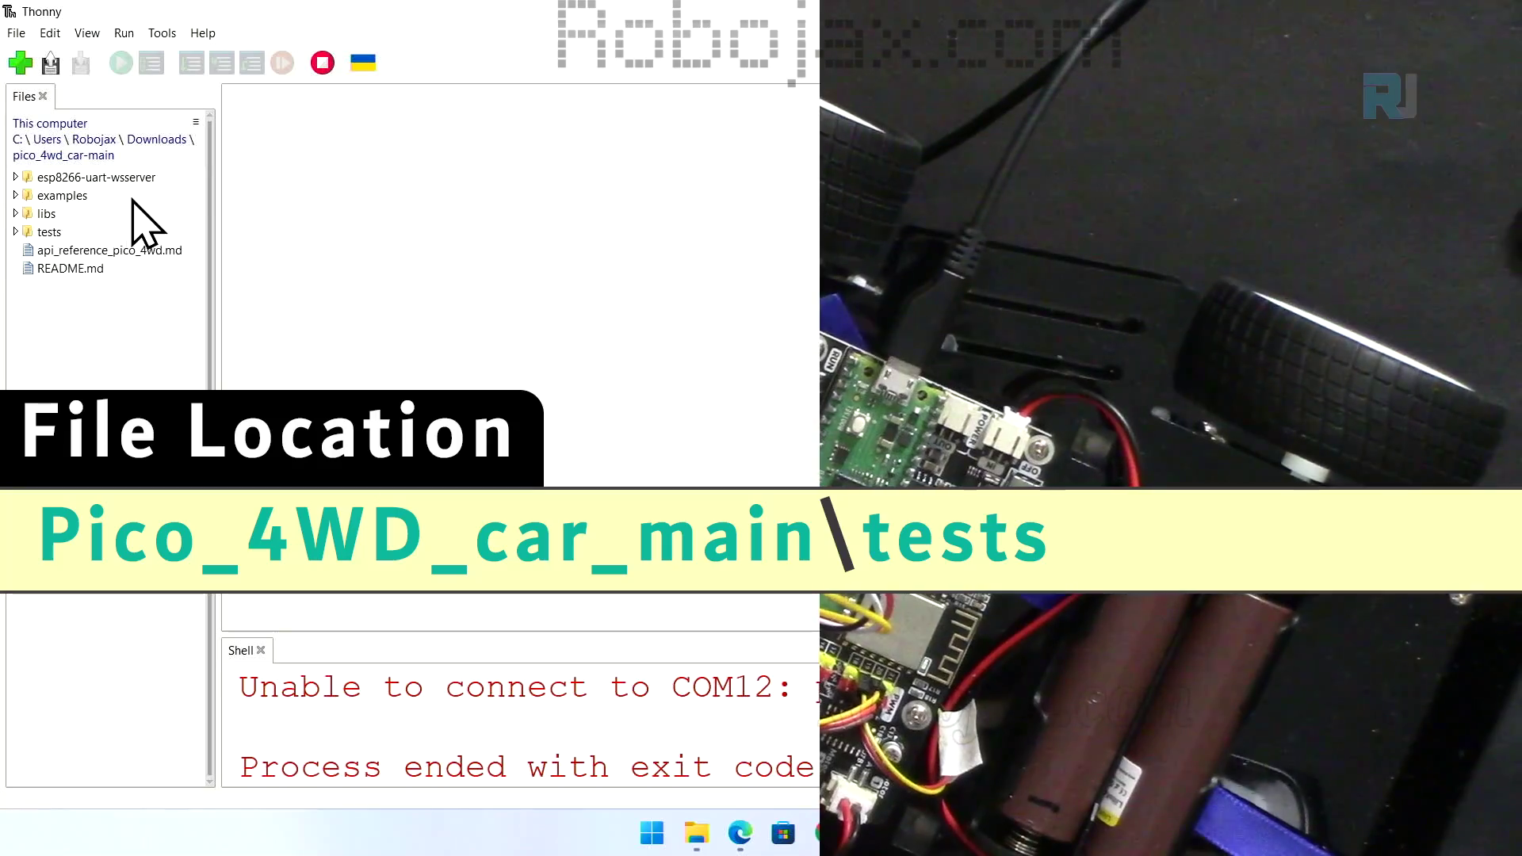
Step: Open tests/test_light.py and run it repeatedly, enlarging the Shell to show its colour output
double_click(48, 231)
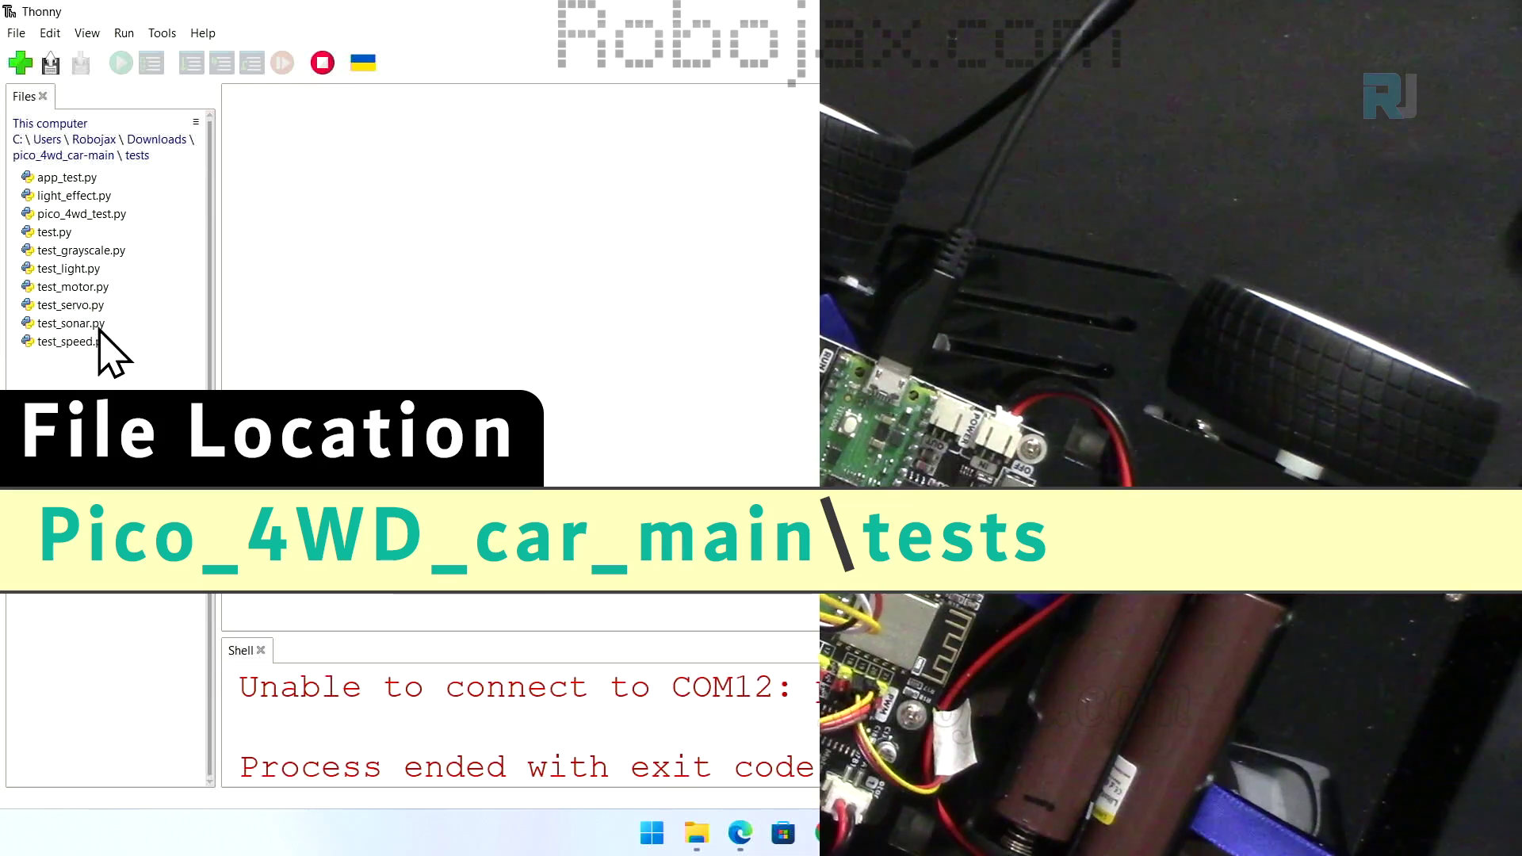
double_click(66, 269)
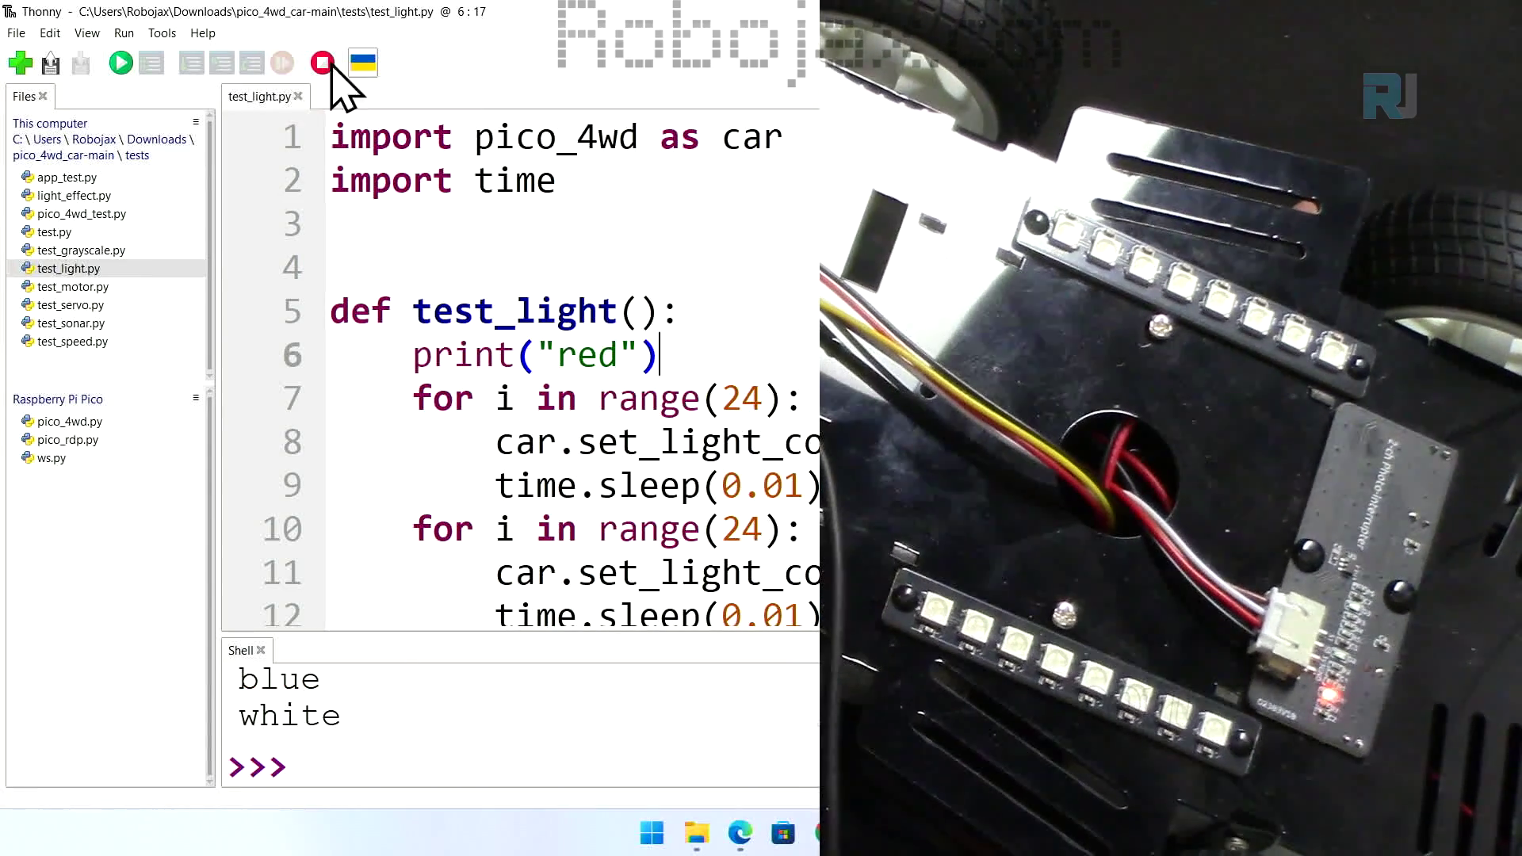
click(123, 63)
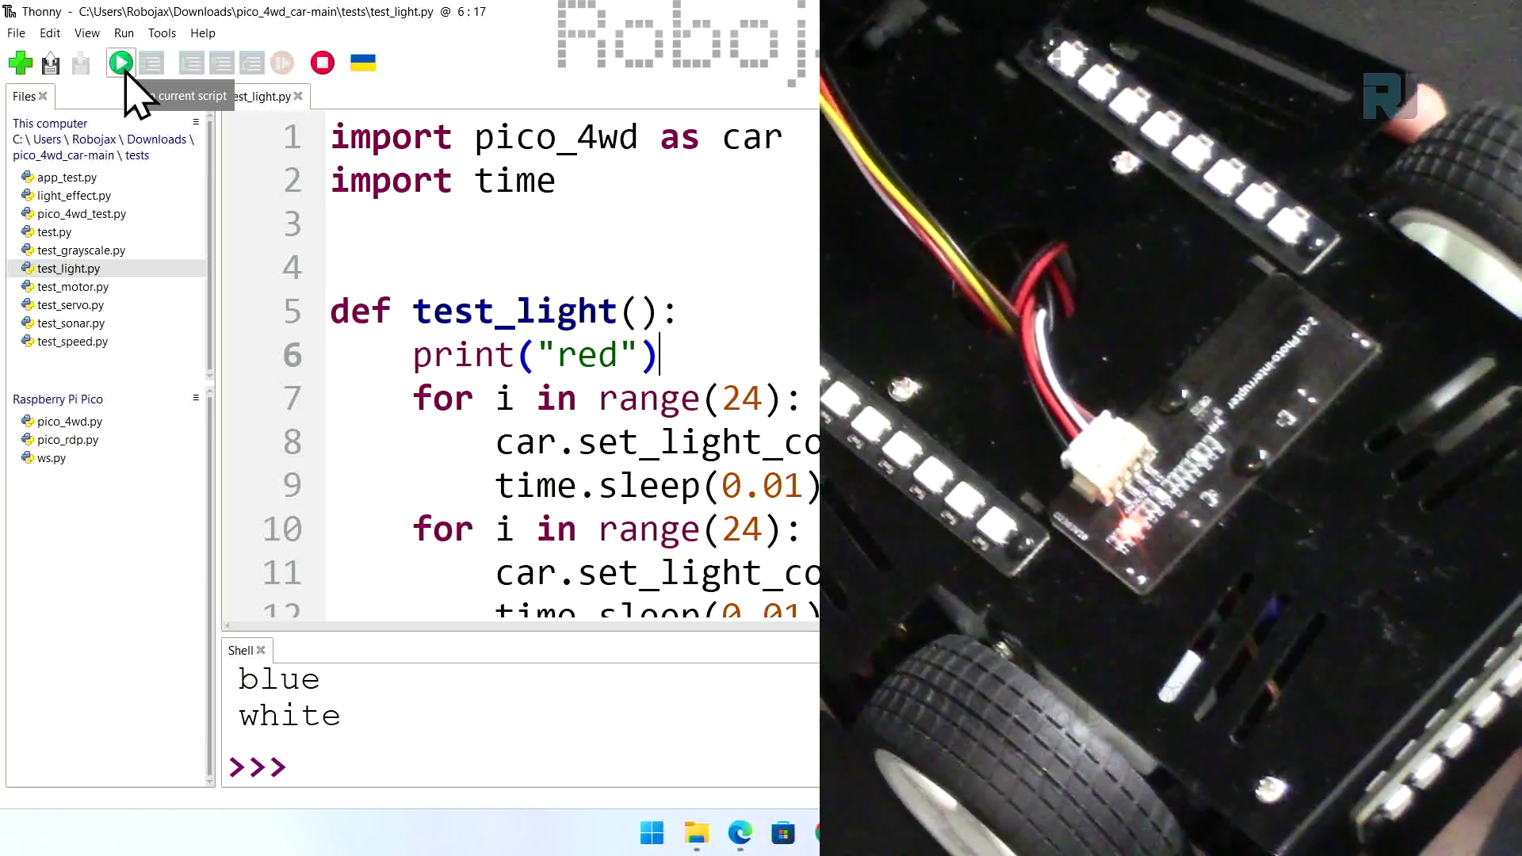
click(123, 63)
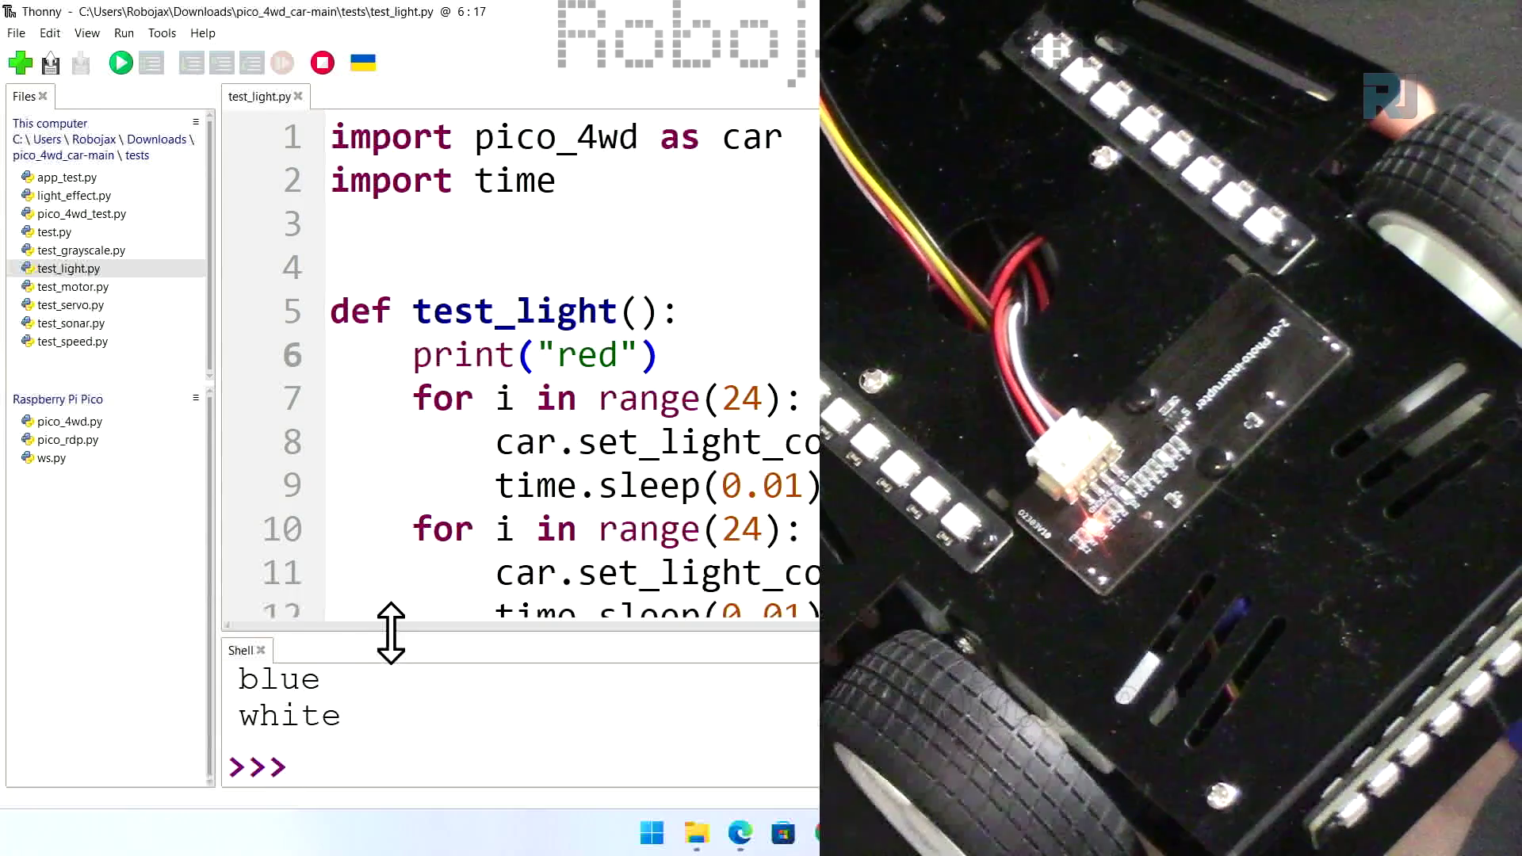
drag(392, 634, 357, 500)
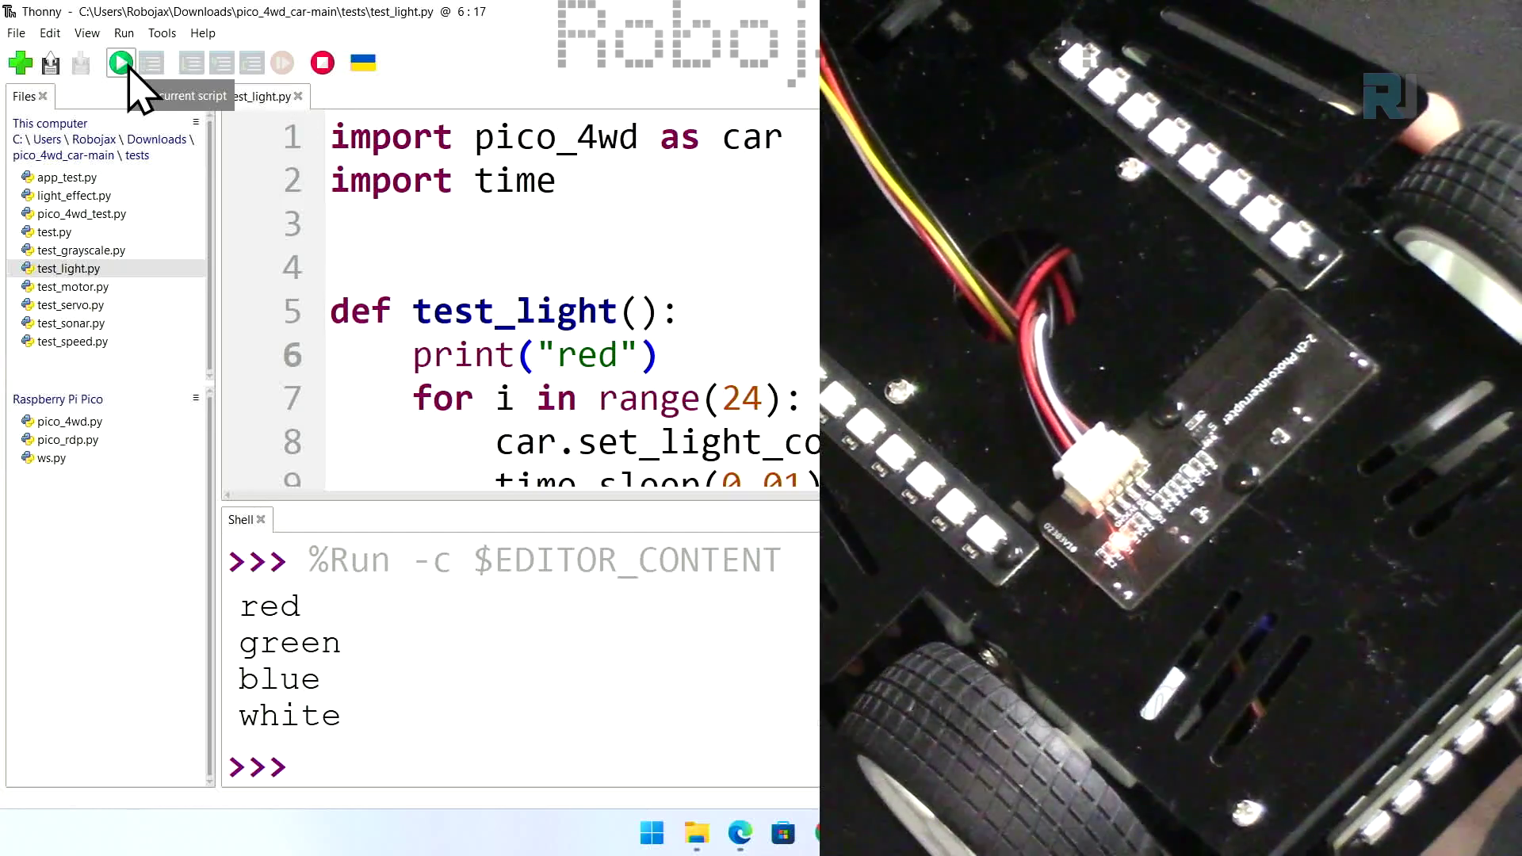
click(123, 64)
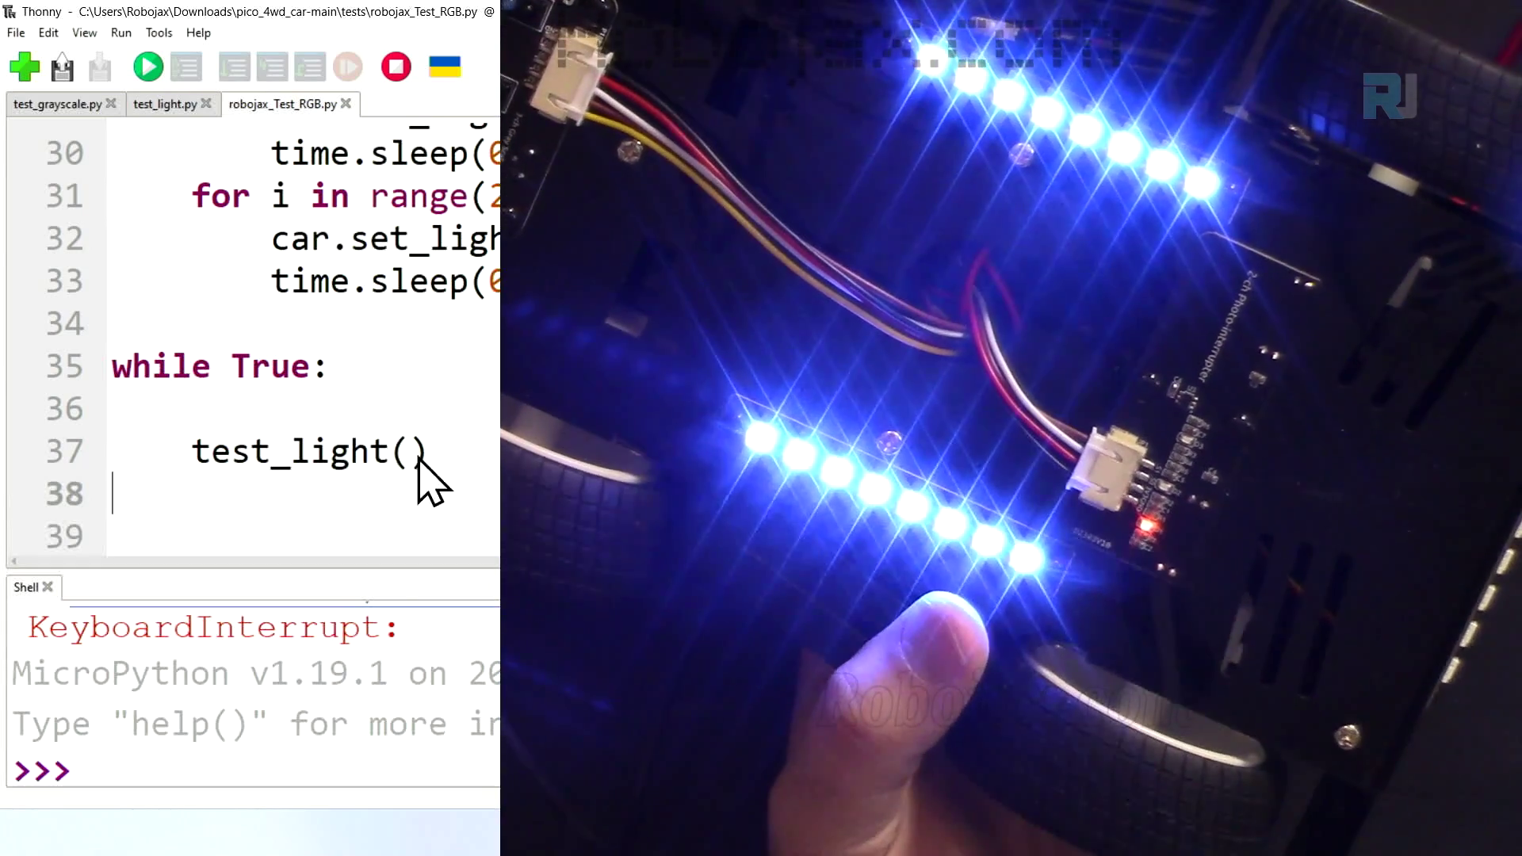
Step: Highlight the while True: loop and its test_light() call, and run the looping RGB test
drag(331, 369, 125, 370)
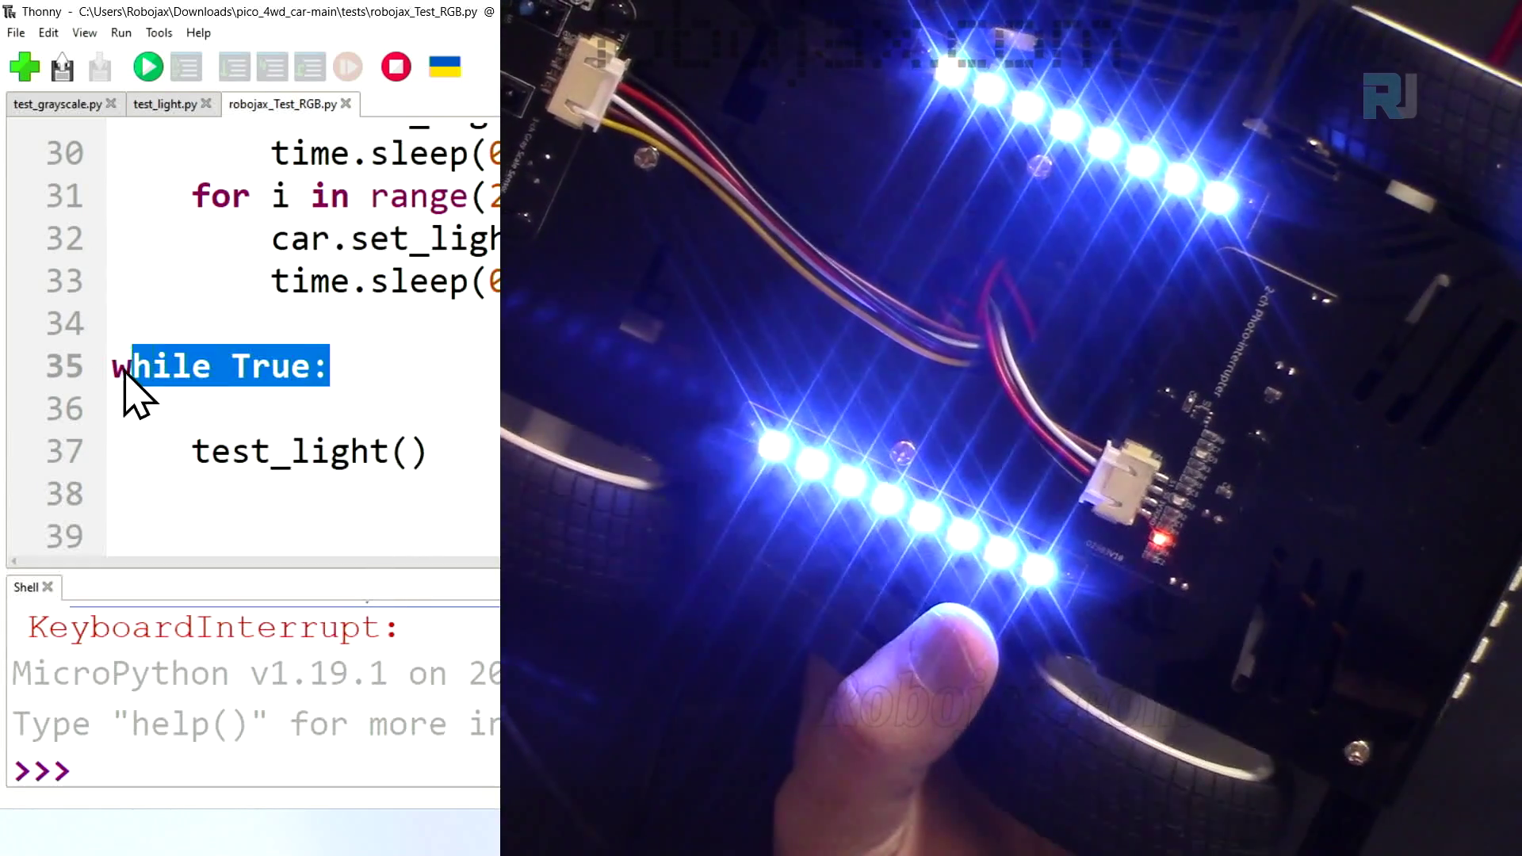
drag(193, 451, 393, 452)
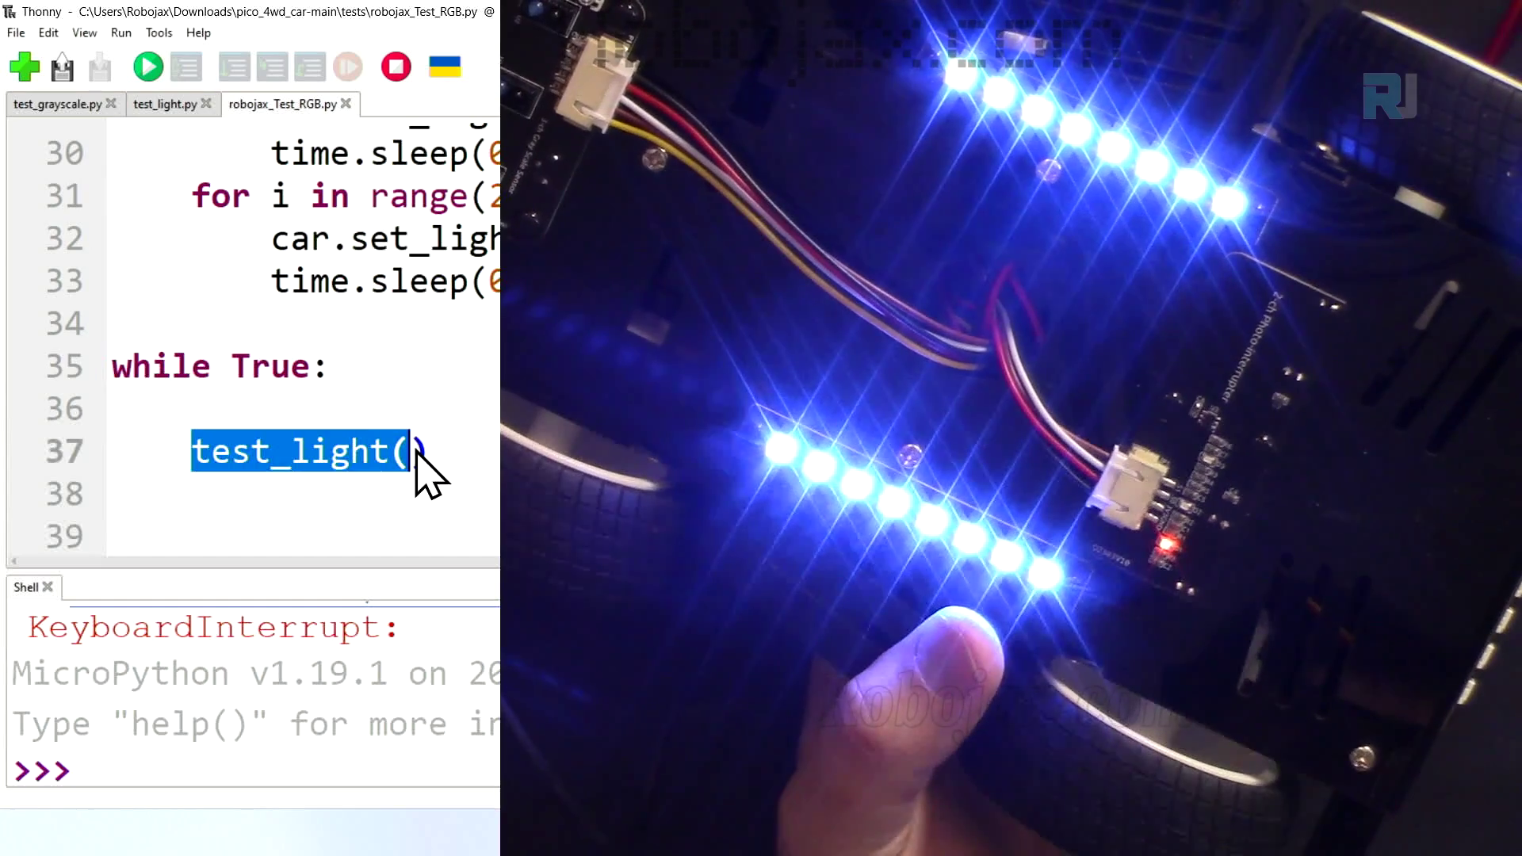
click(148, 68)
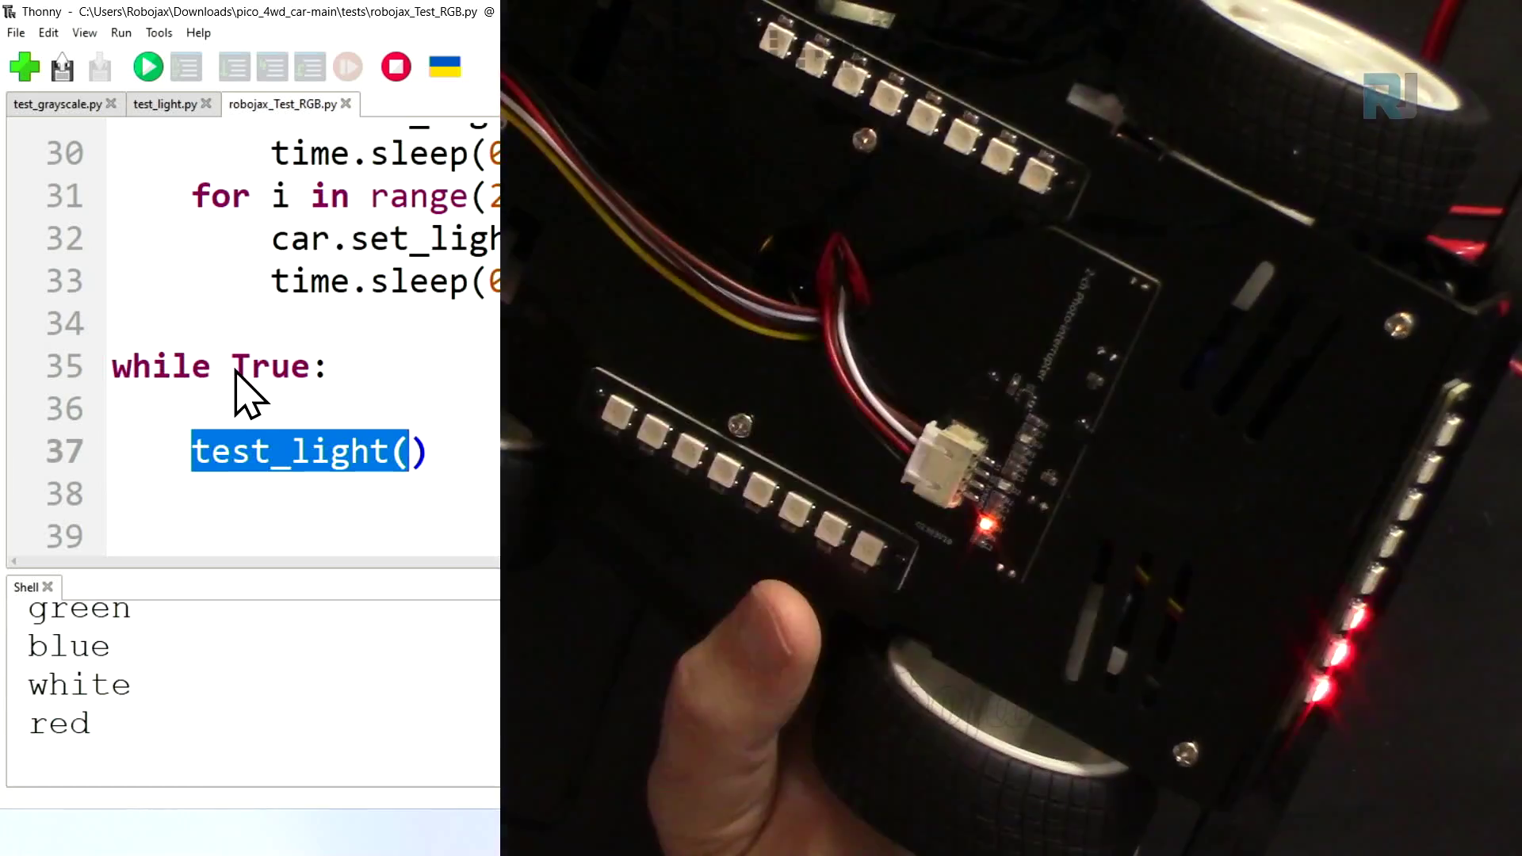
double_click(274, 366)
click(311, 381)
triple_click(312, 382)
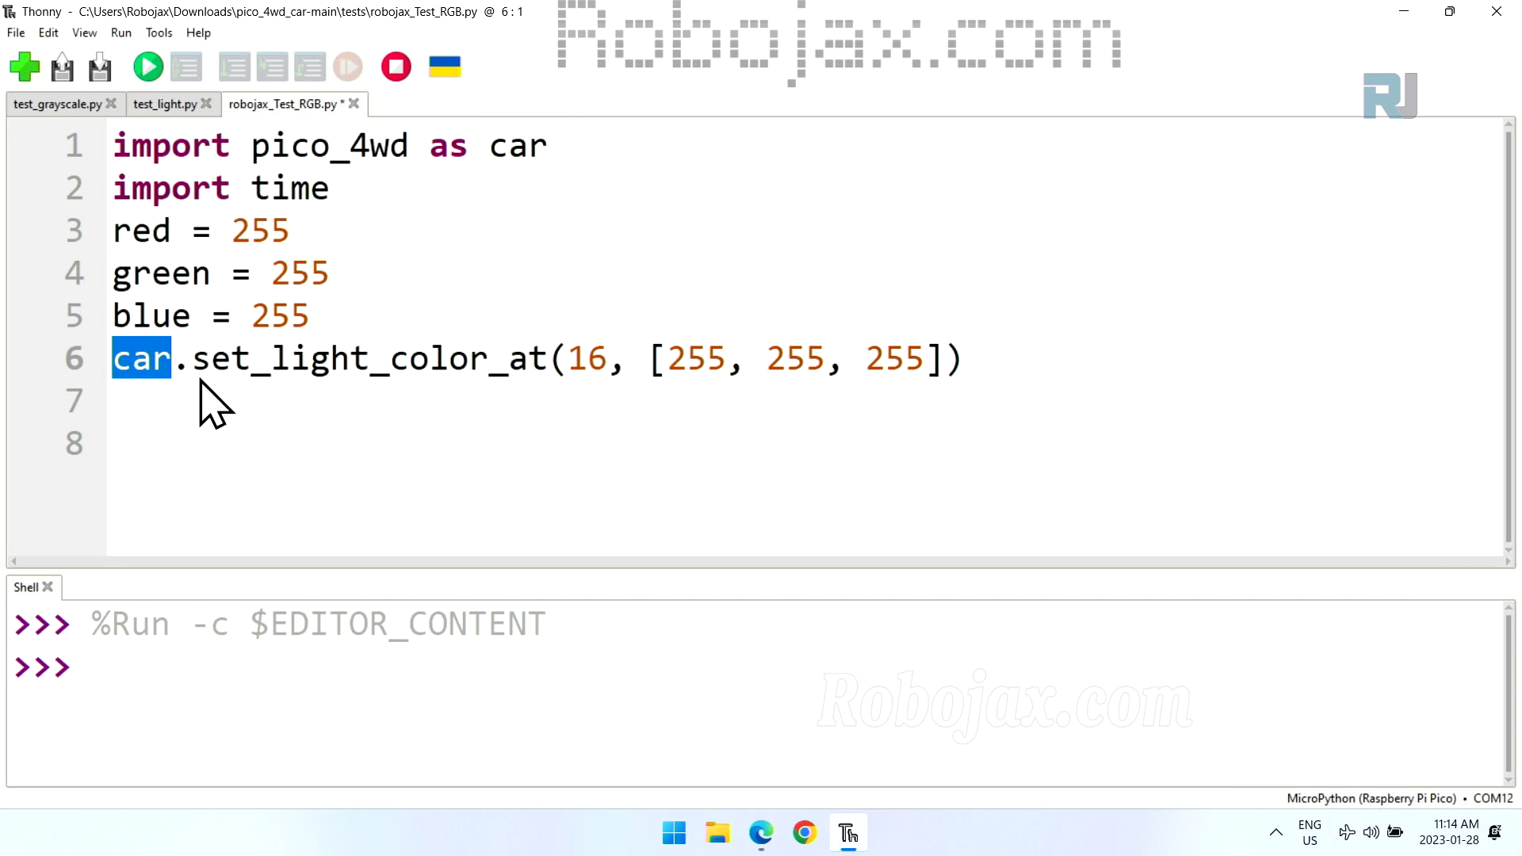
Step: Highlight set_light_color_at and the [255, 255, 255] colour list on line 6
drag(192, 359, 550, 359)
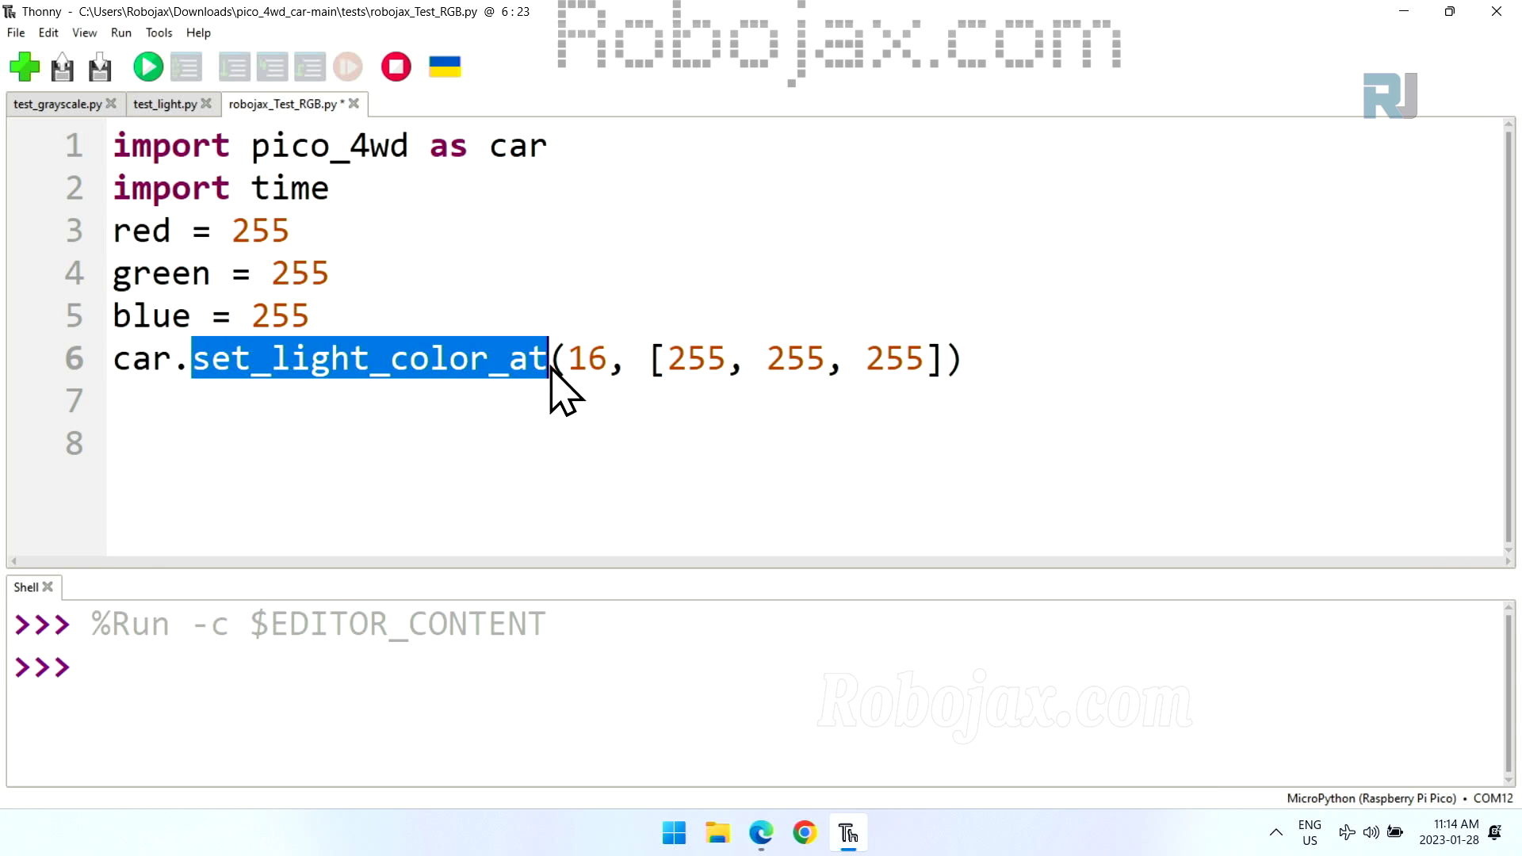
click(214, 369)
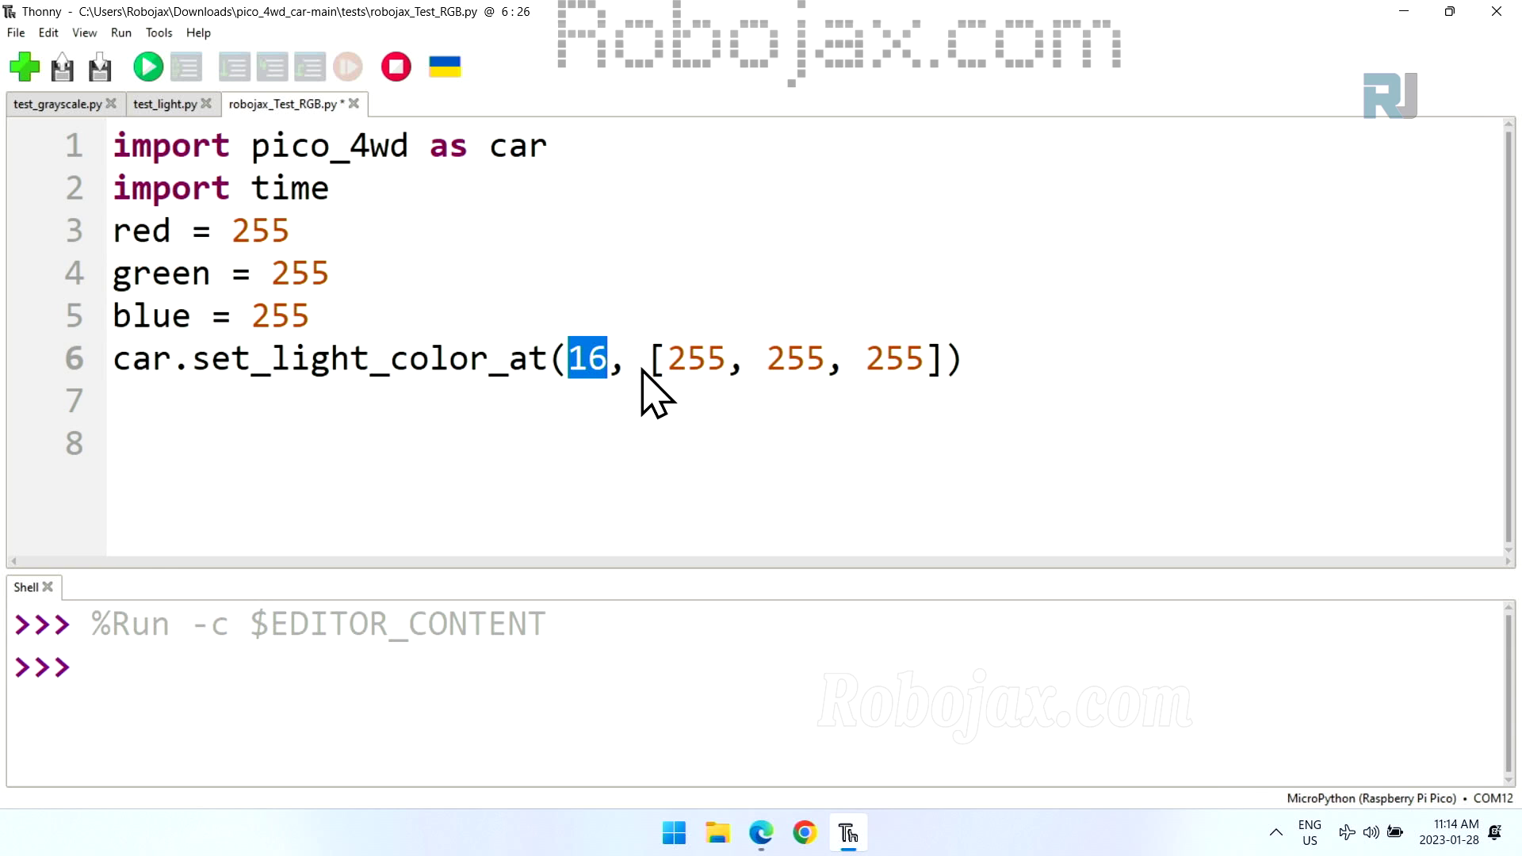
drag(648, 359, 952, 363)
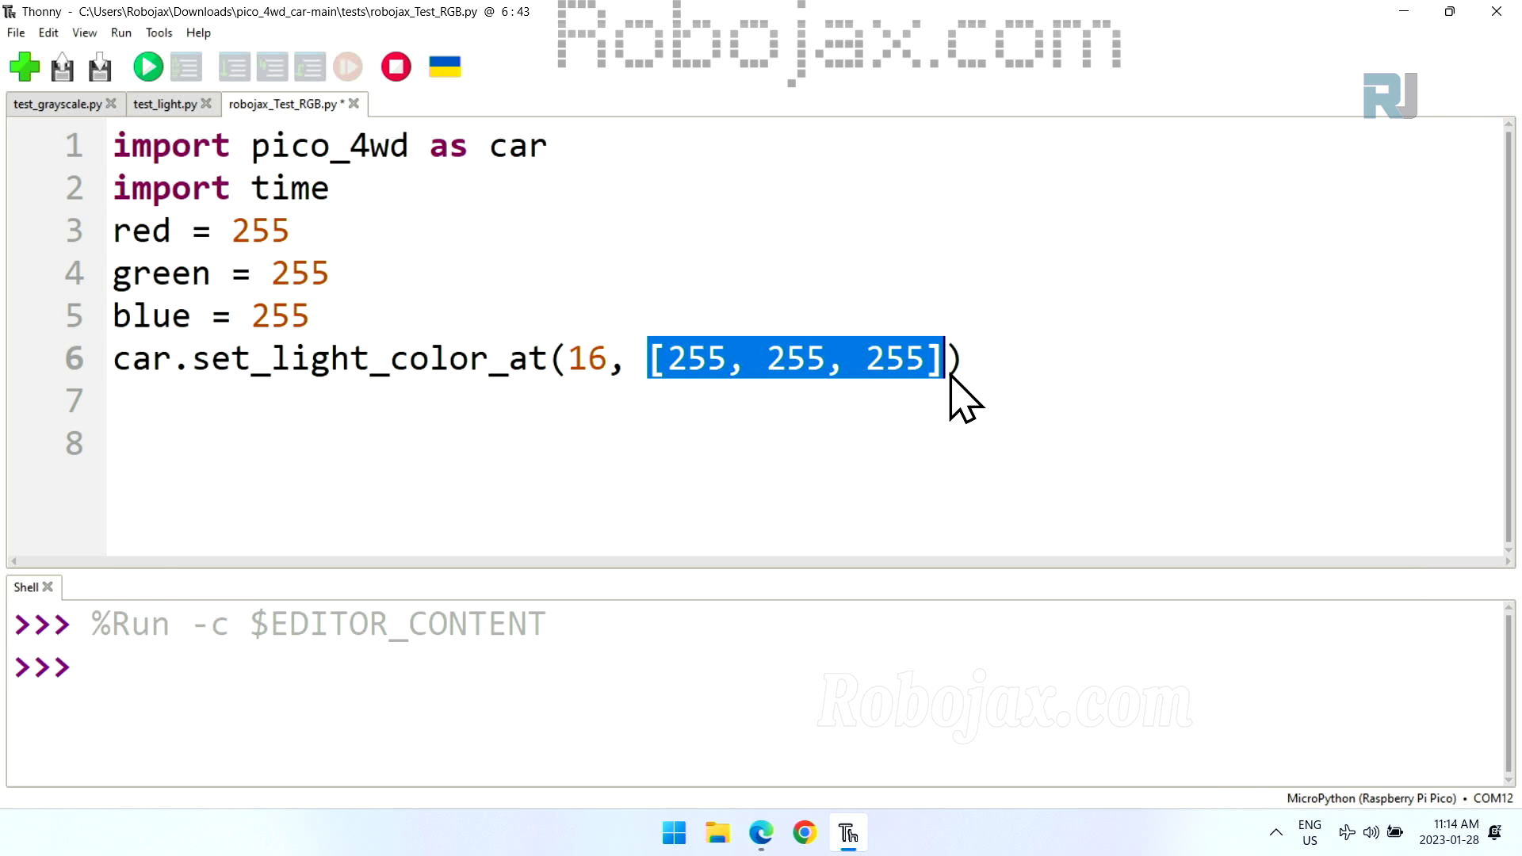
click(690, 363)
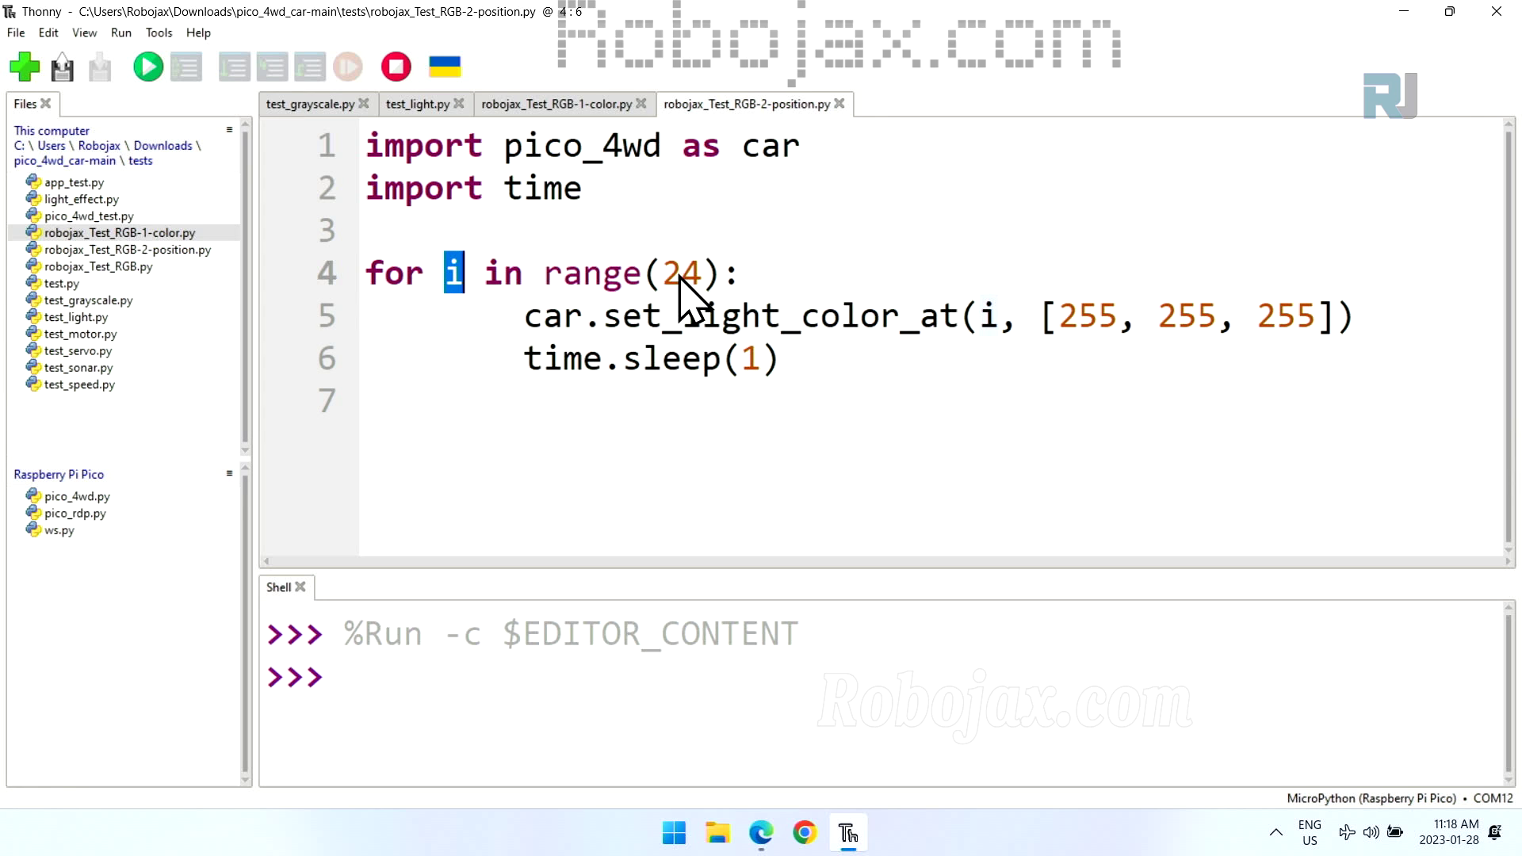
drag(784, 359, 559, 320)
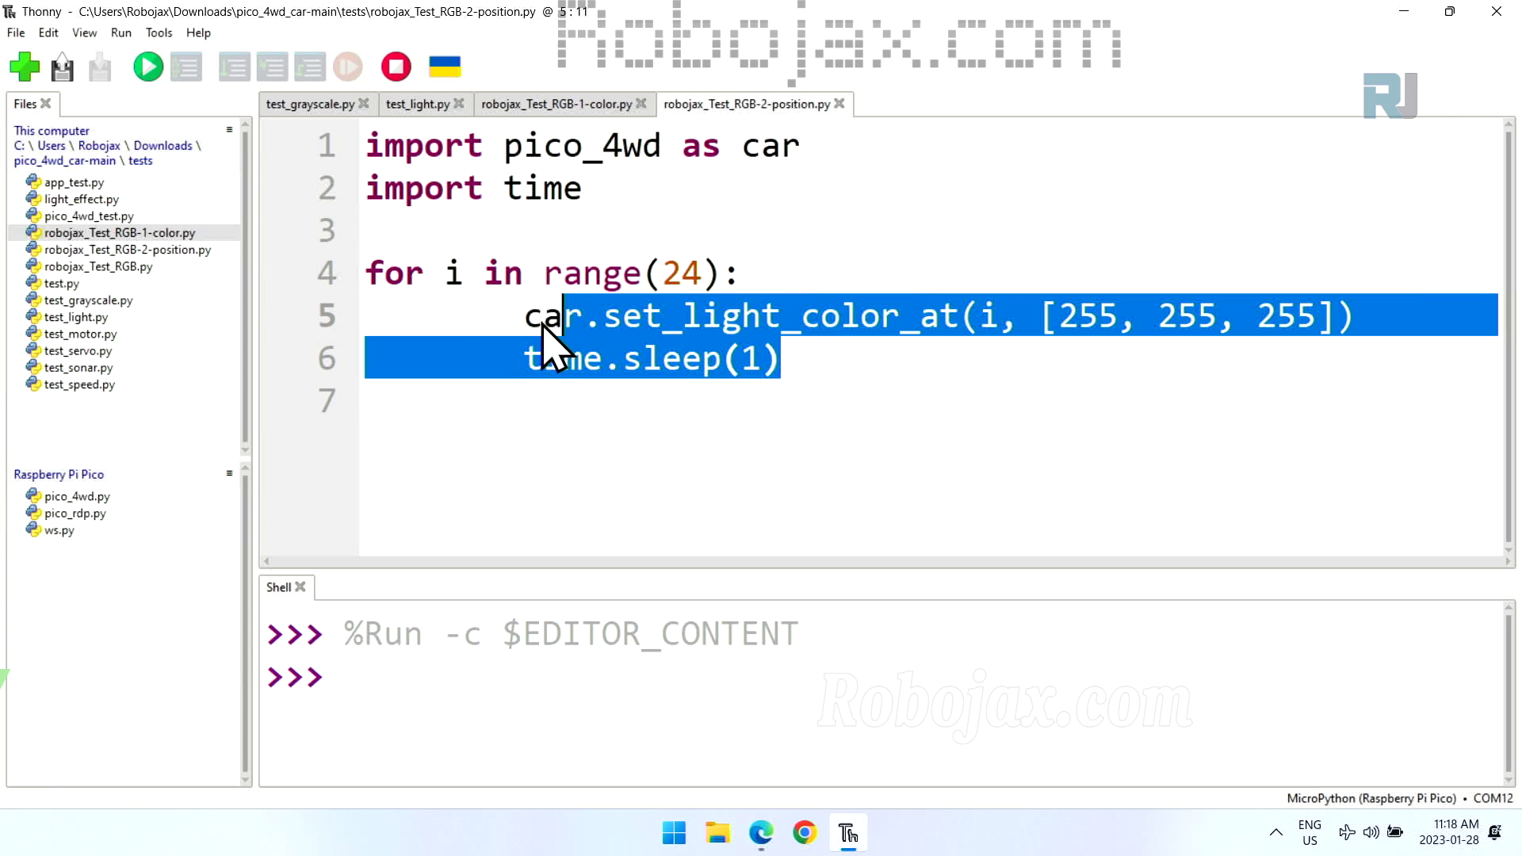
double_click(453, 274)
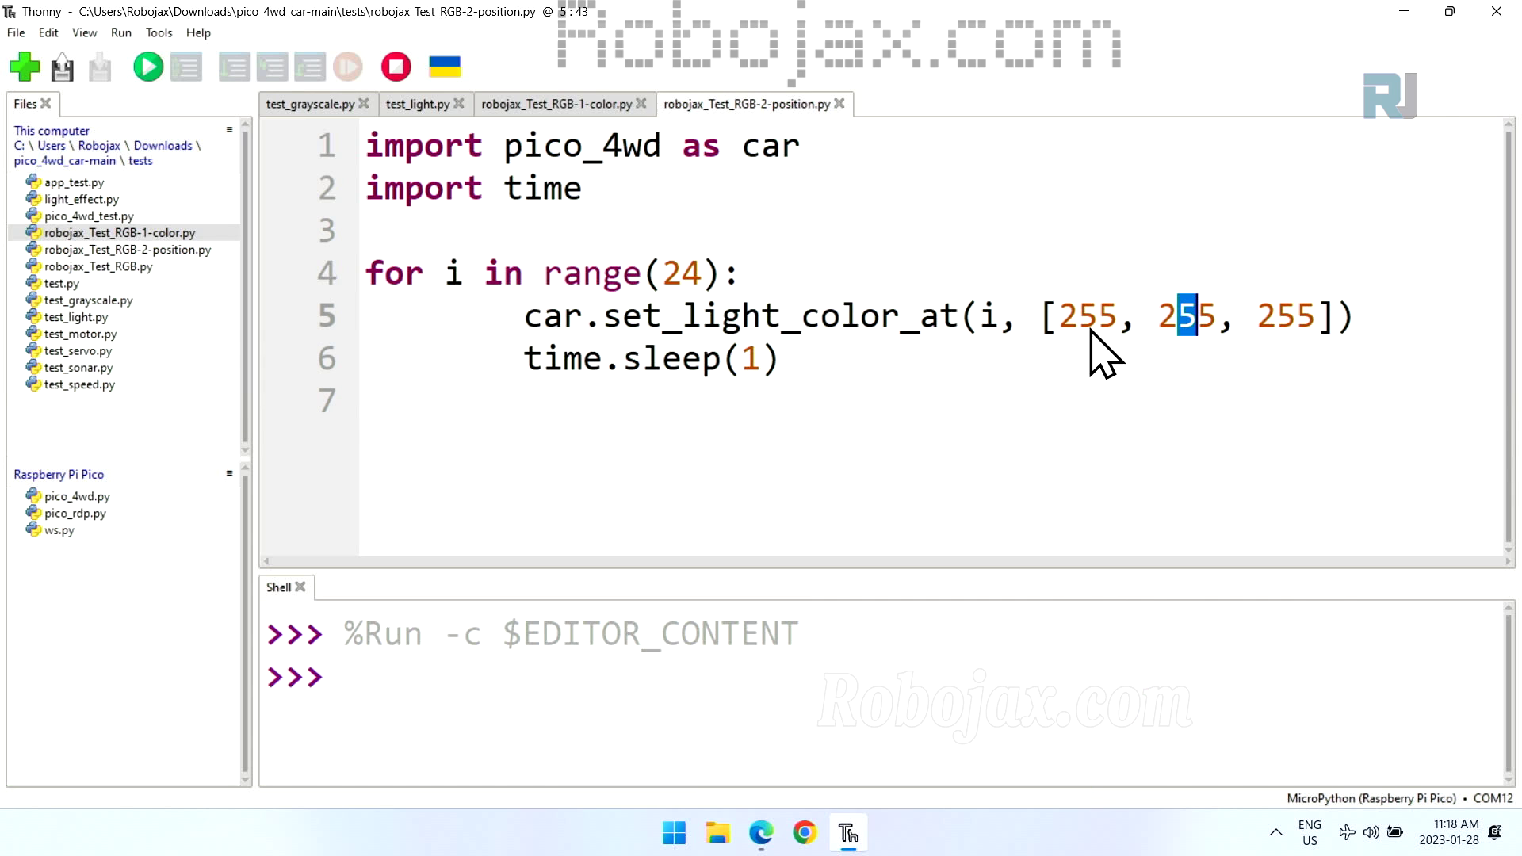
drag(1096, 339, 1336, 341)
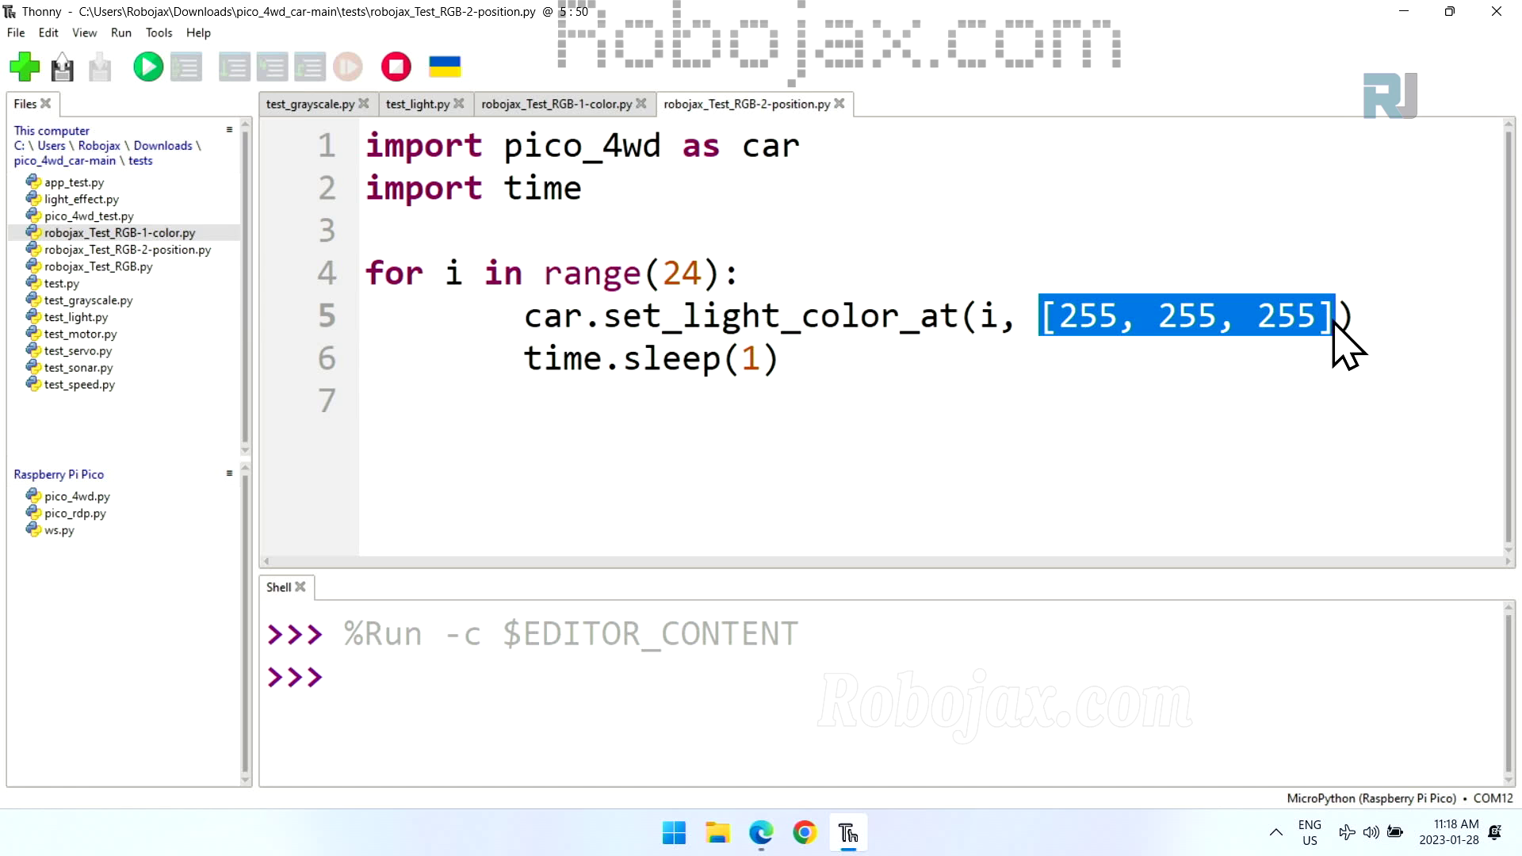
double_click(987, 319)
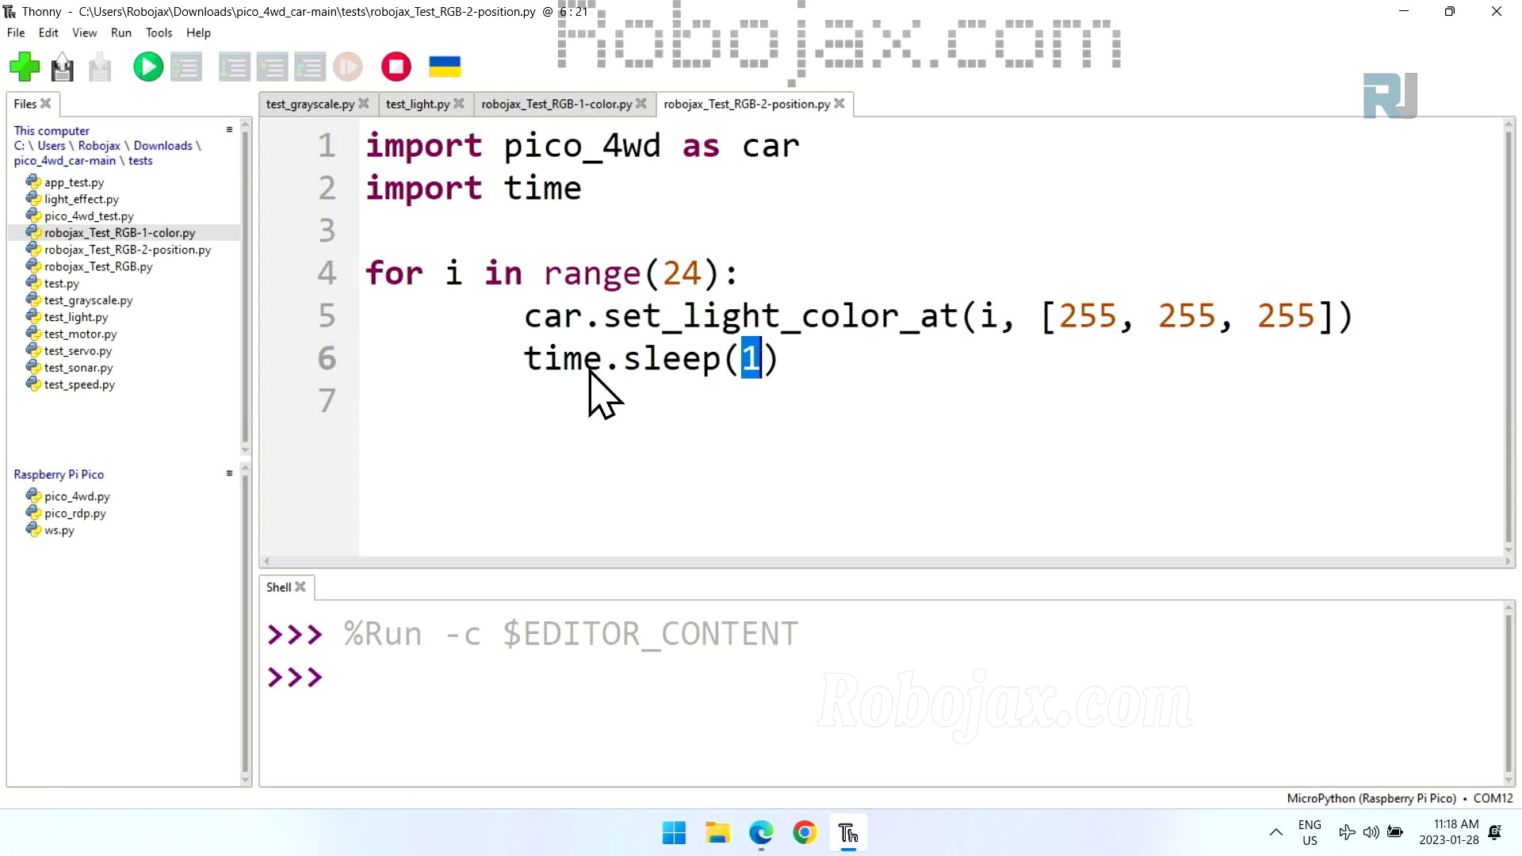
drag(518, 359, 812, 411)
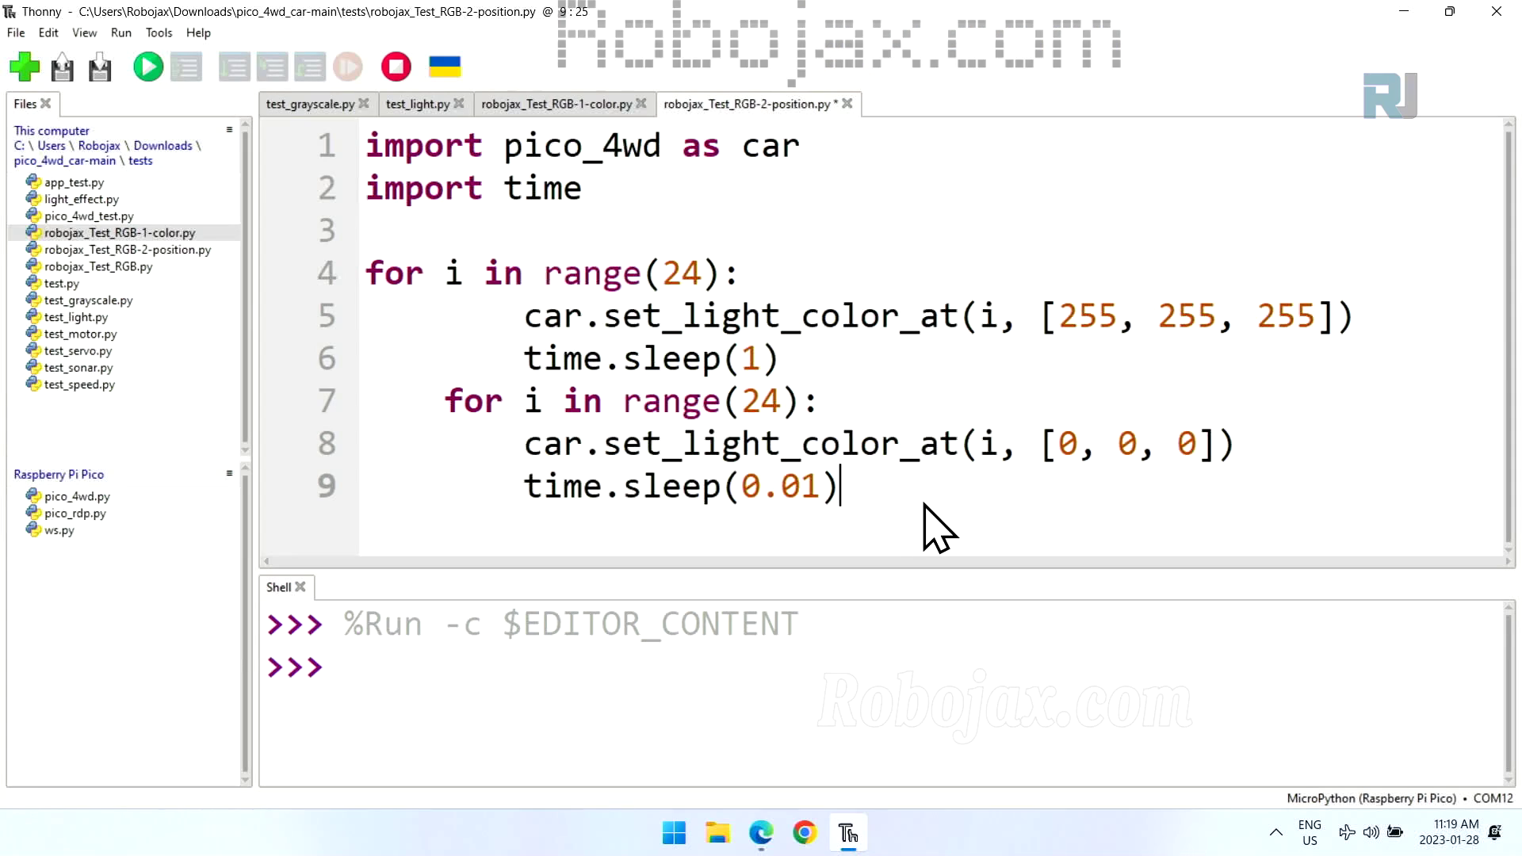
Step: Mark the pasted LED-off loop on lines 7–9 and put the caret at its line start
drag(842, 488, 339, 440)
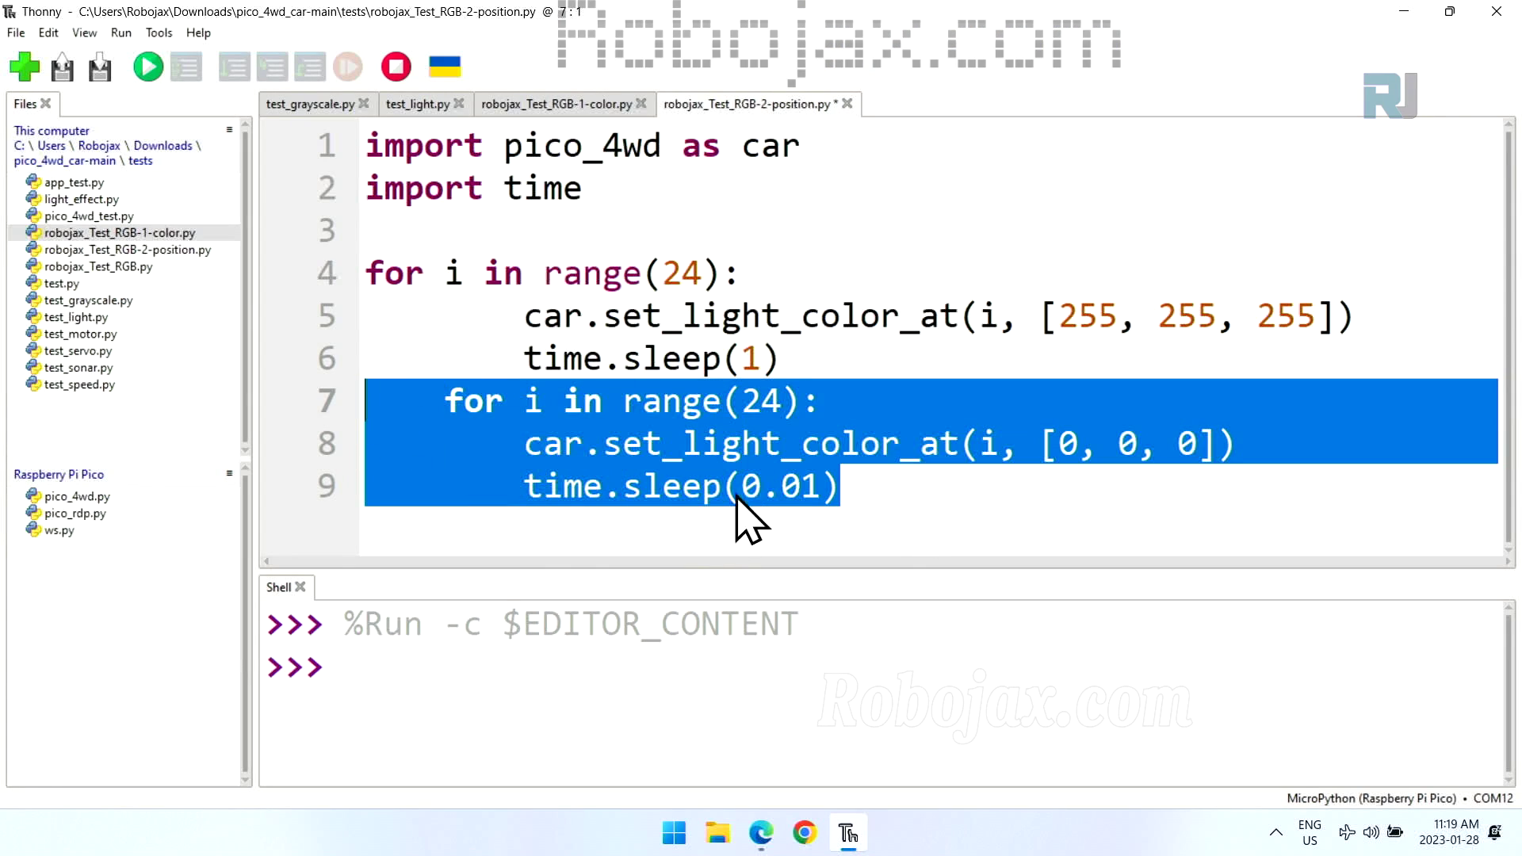
click(530, 411)
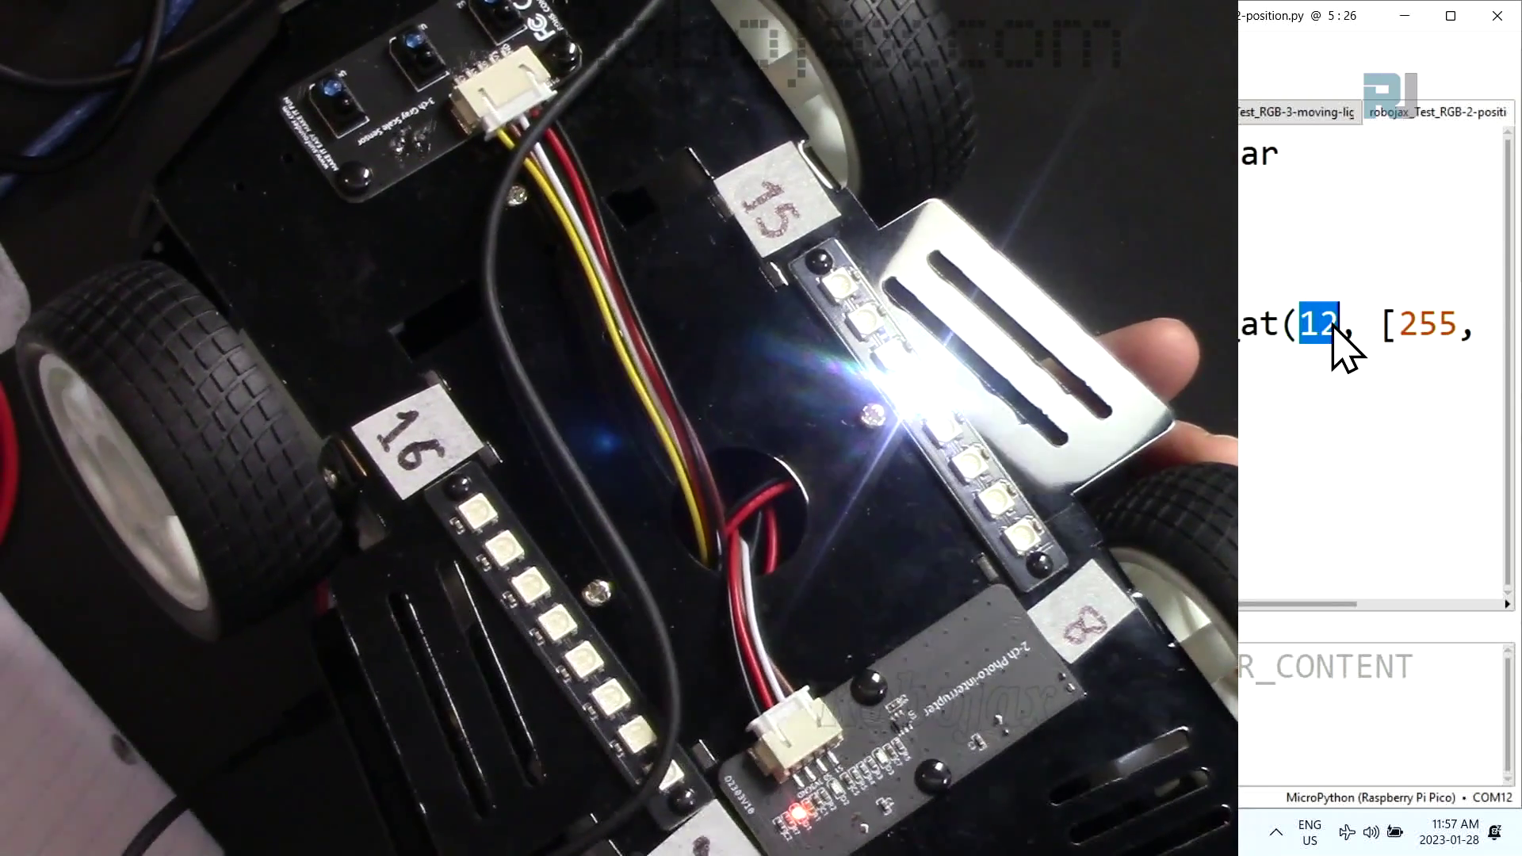
Step: Delete the 1 so set_light_color_at targets LED position 2
key(Delete)
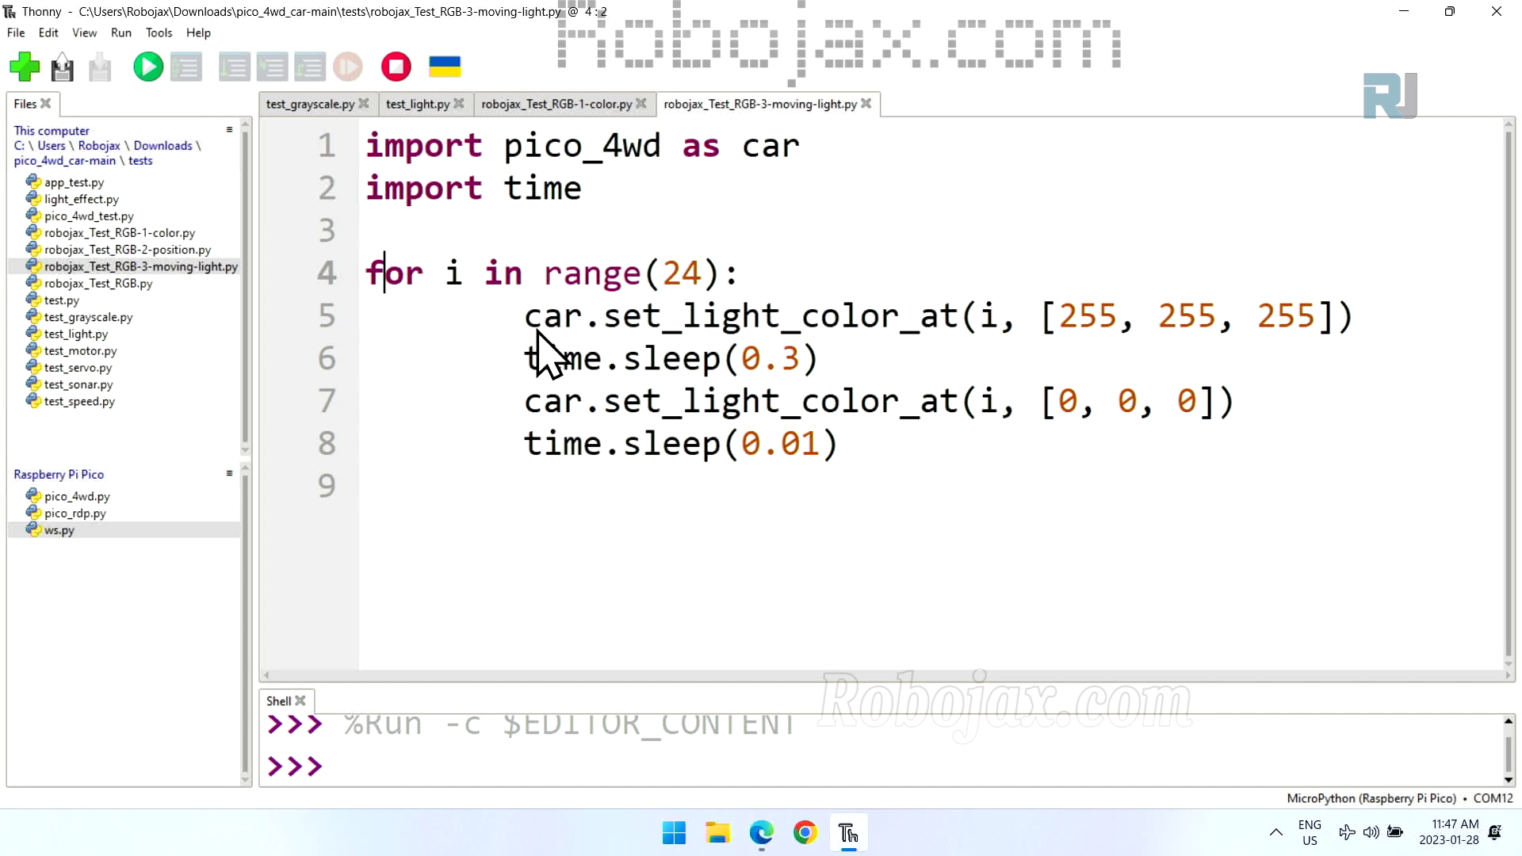
Step: Walk through moving-light.py's colour call, index i, 0.3 s sleep and LED-off lines
drag(525, 317, 1055, 351)
click(1021, 323)
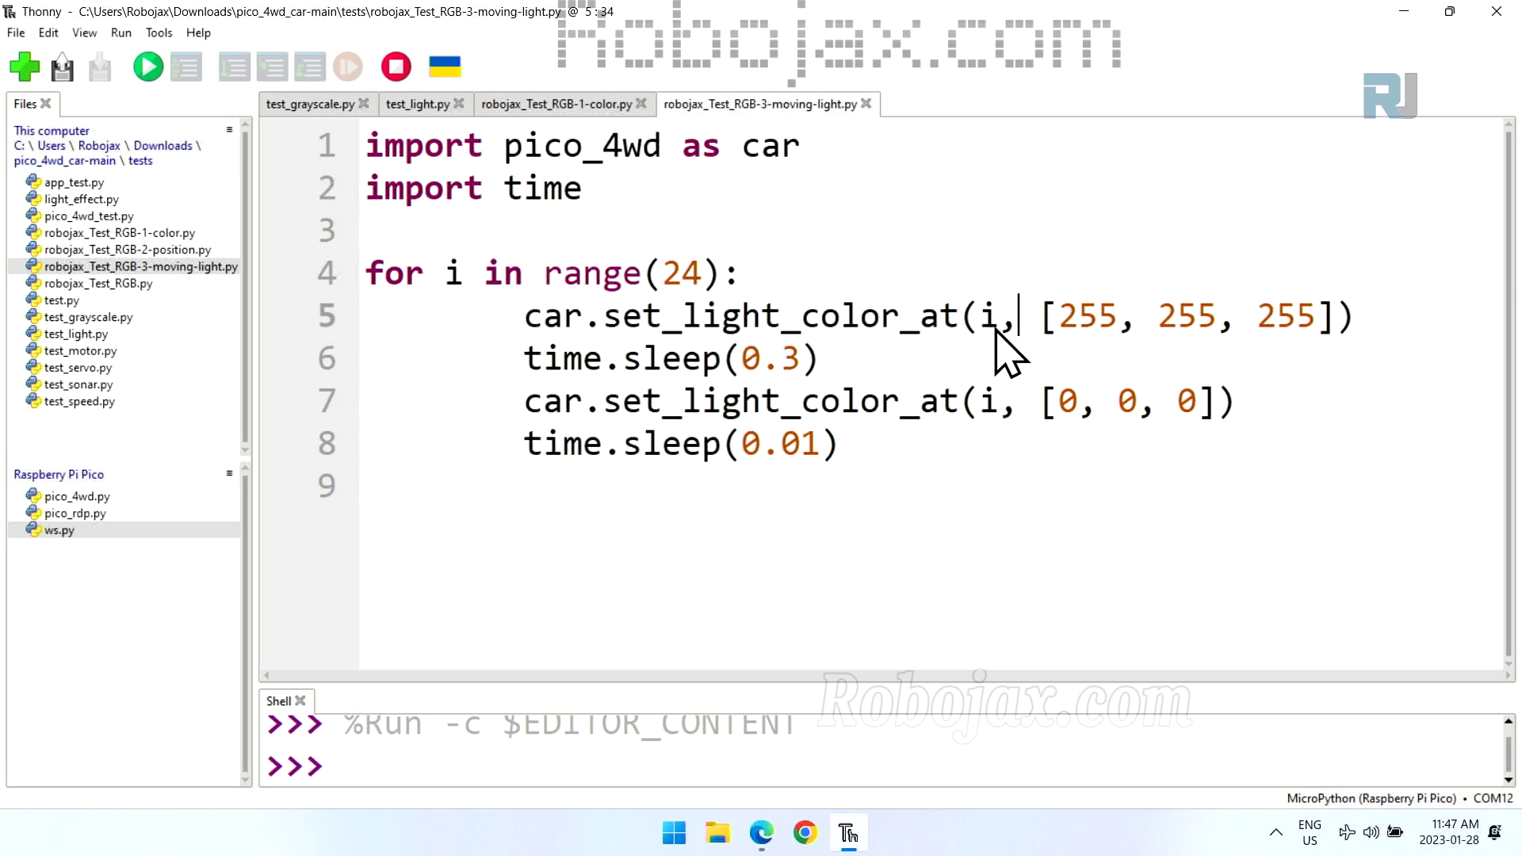
double_click(991, 322)
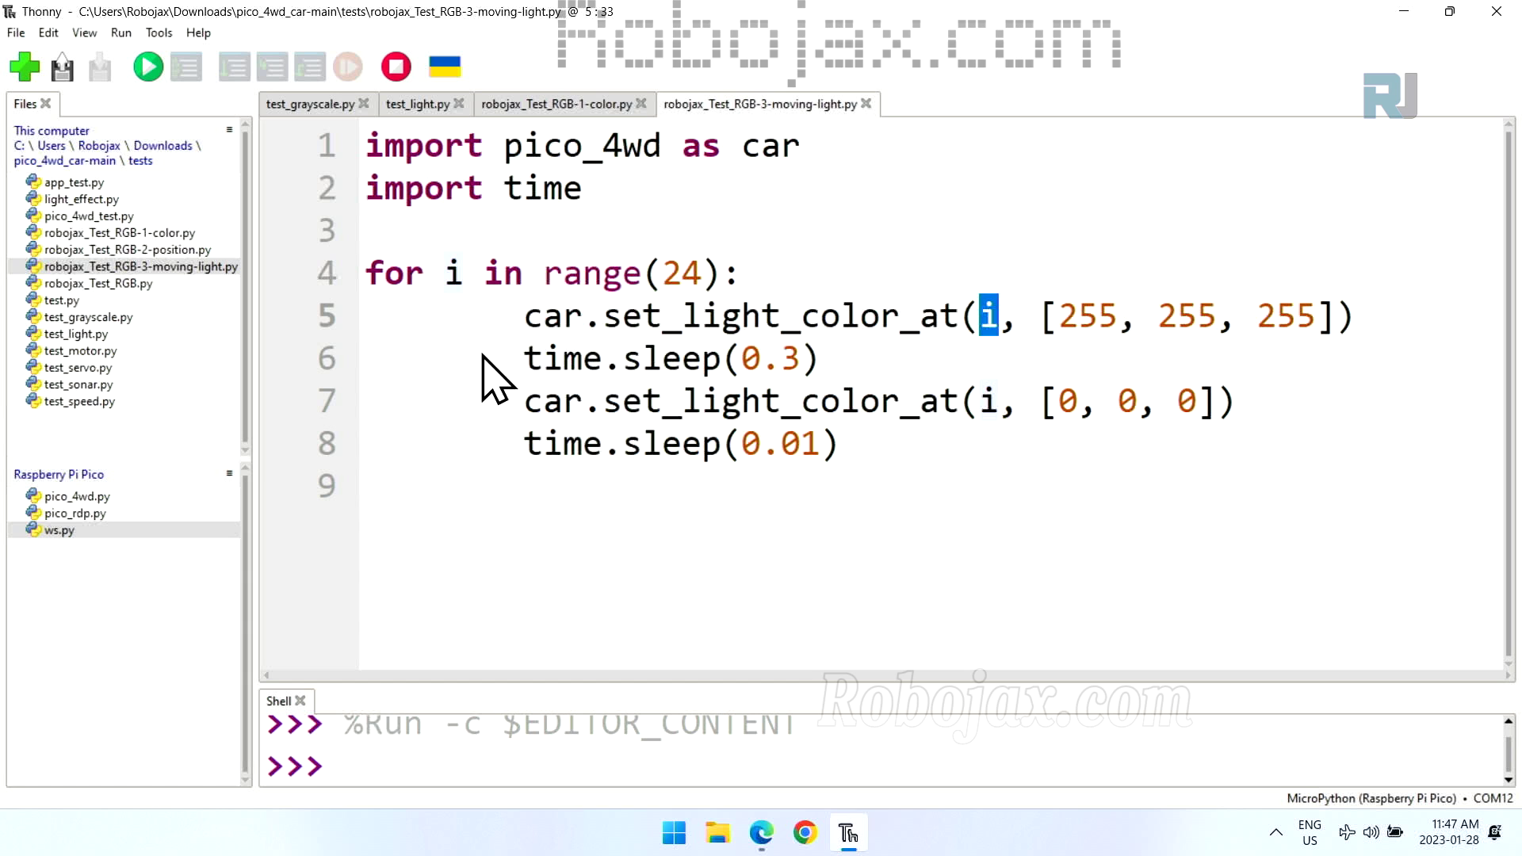
drag(499, 370, 839, 382)
drag(523, 411, 1003, 445)
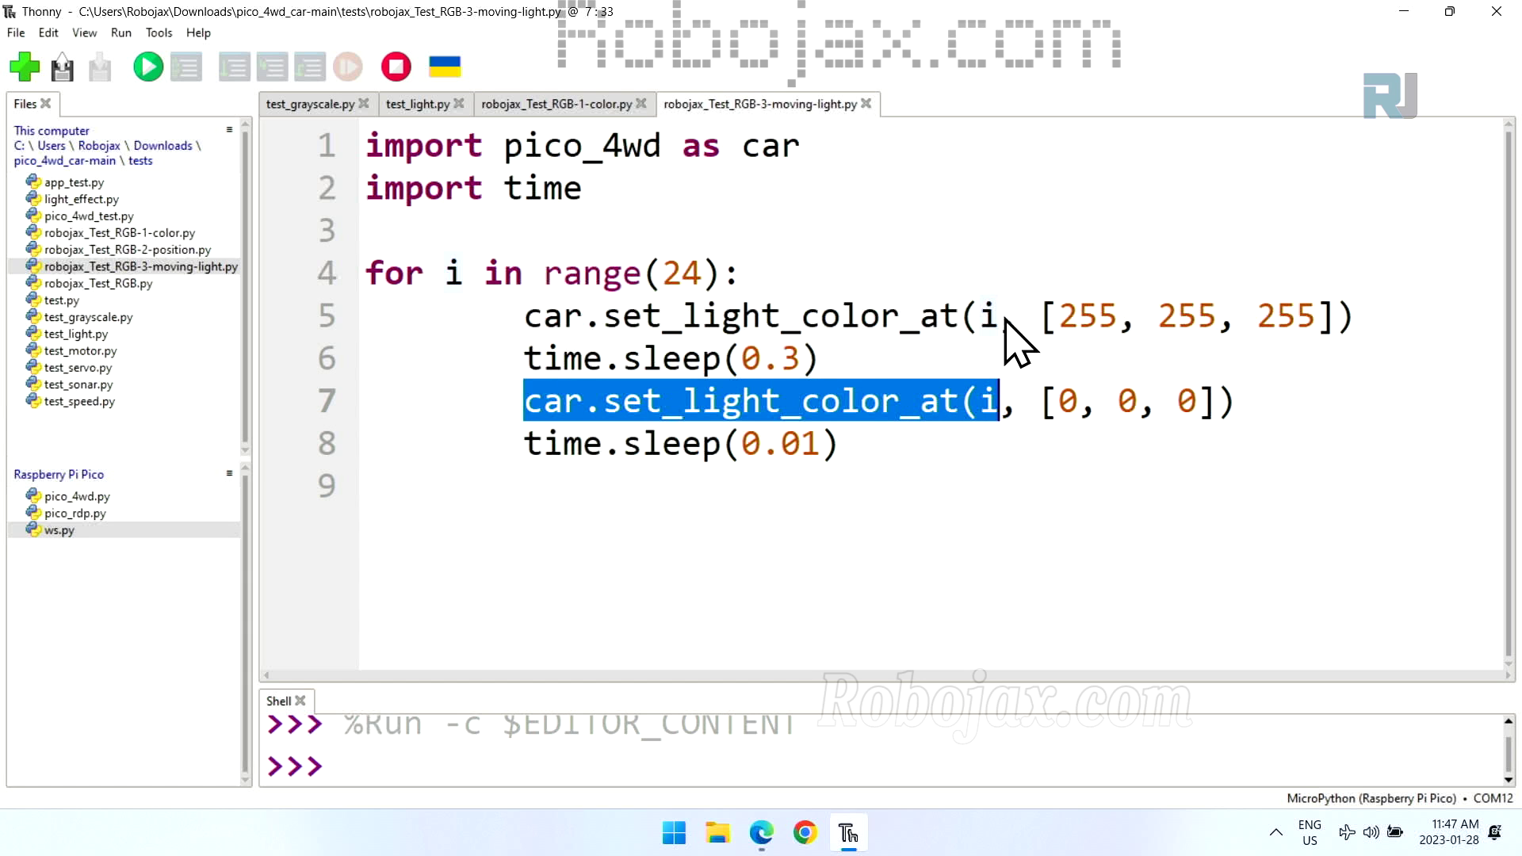
click(1005, 409)
drag(853, 446, 529, 449)
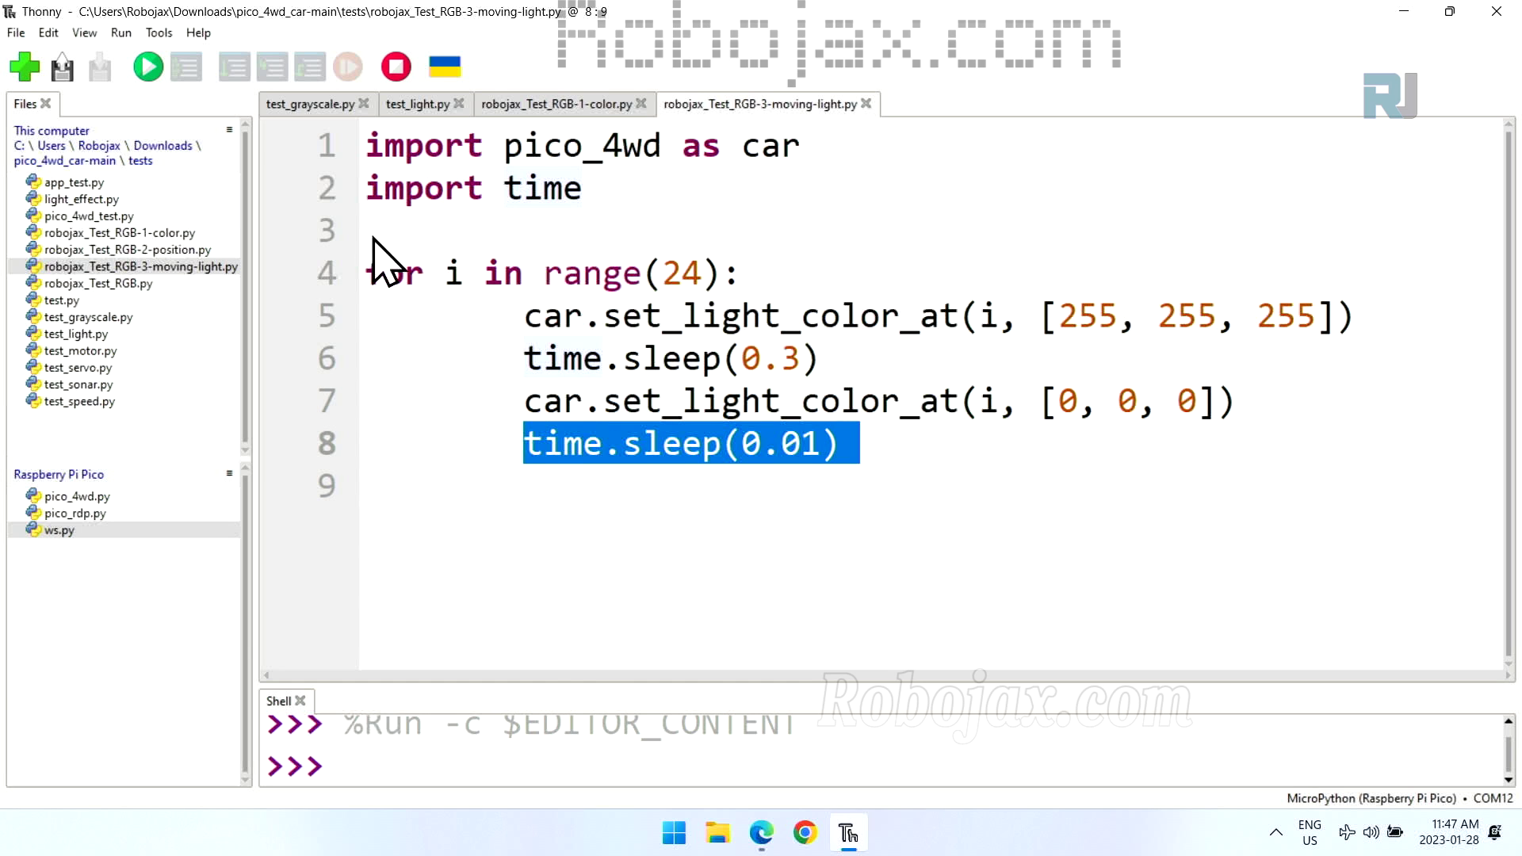
click(952, 319)
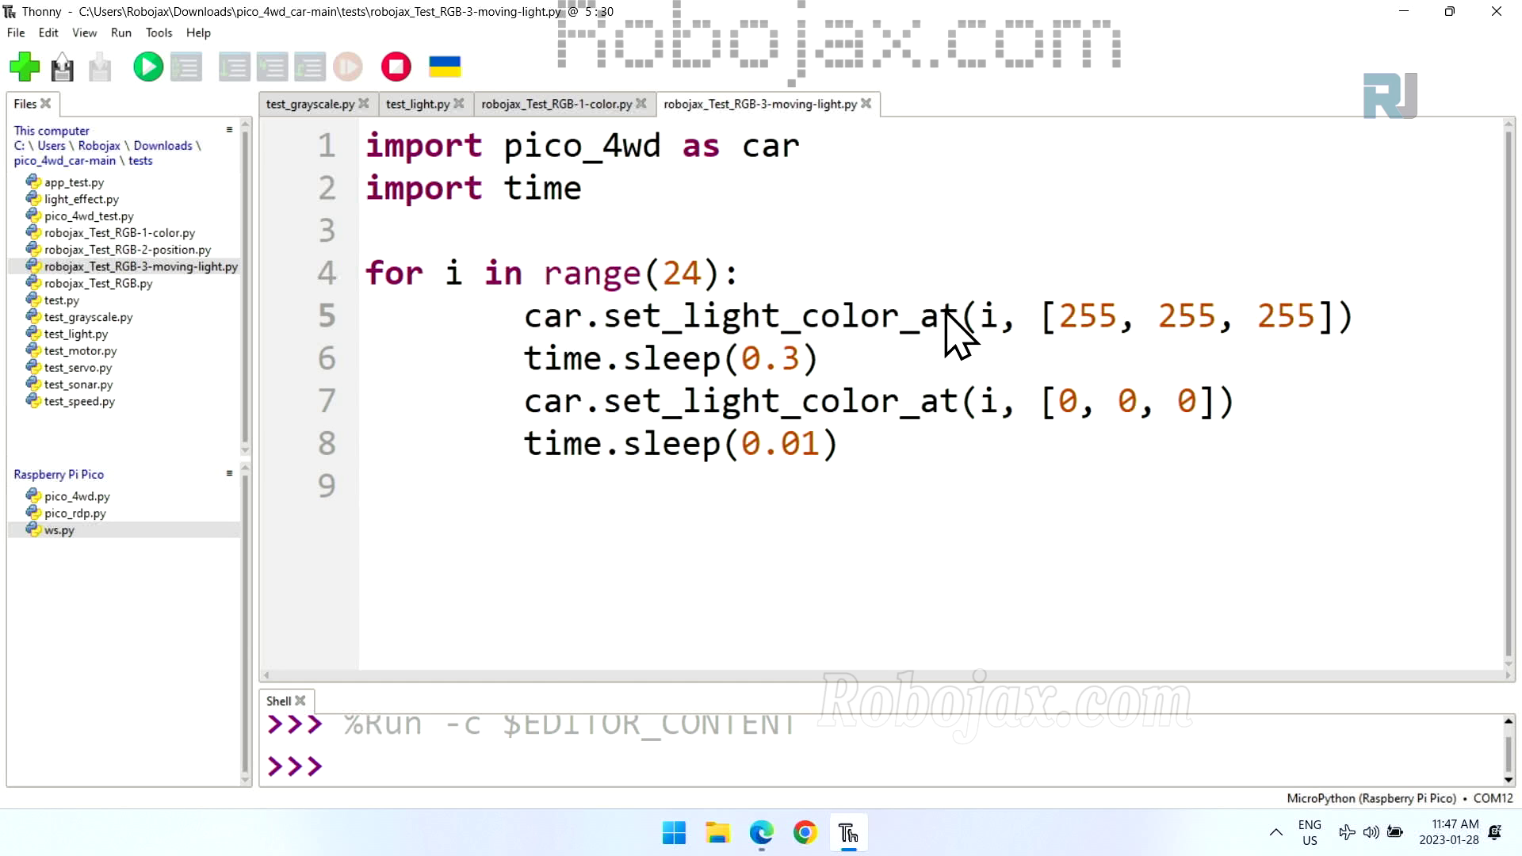
drag(821, 358, 726, 358)
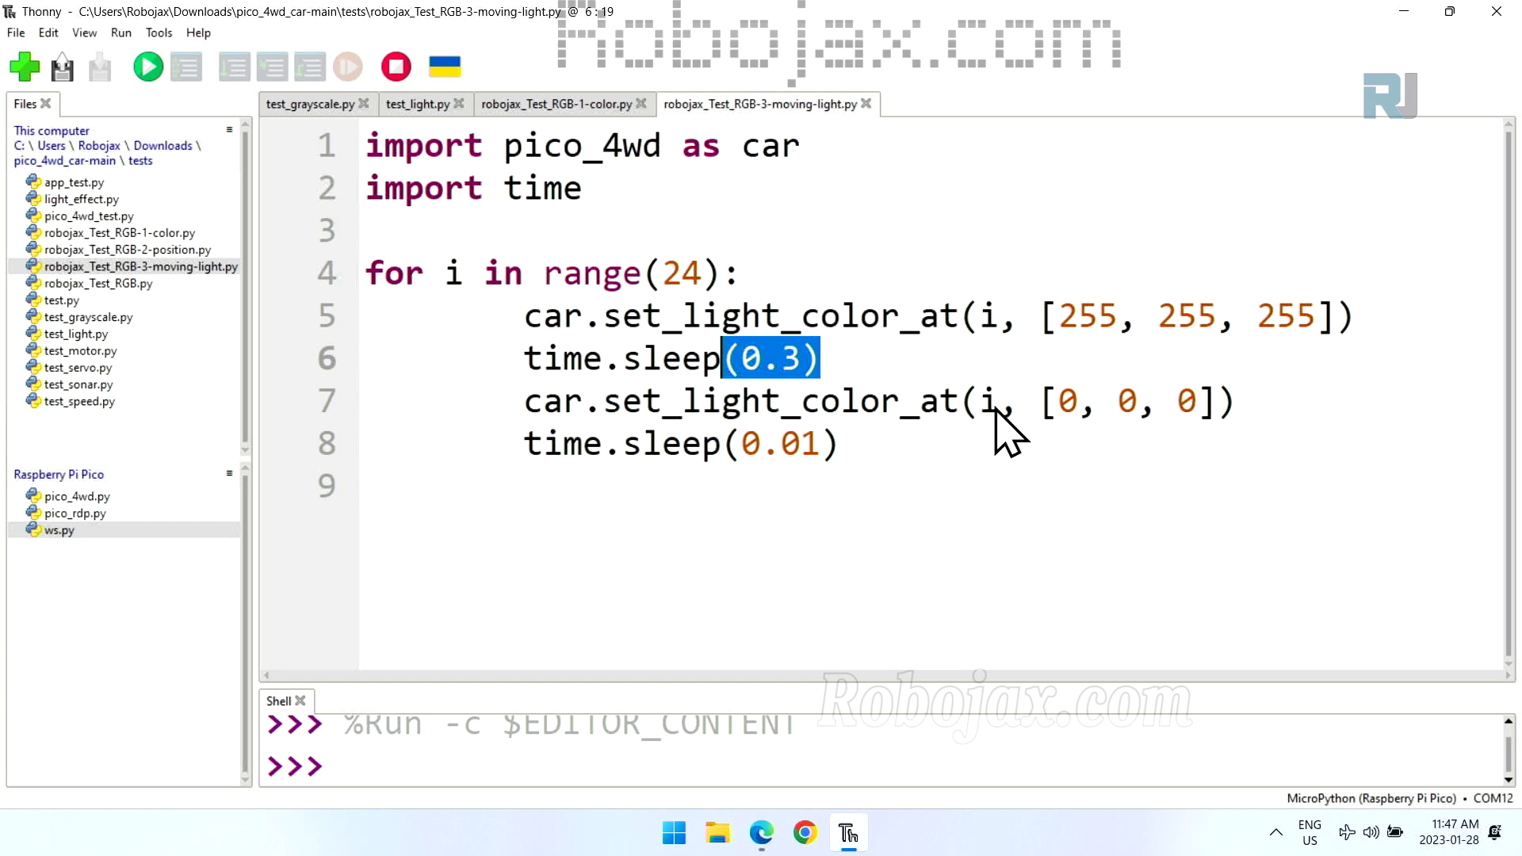
drag(1237, 401, 606, 401)
drag(940, 444, 642, 444)
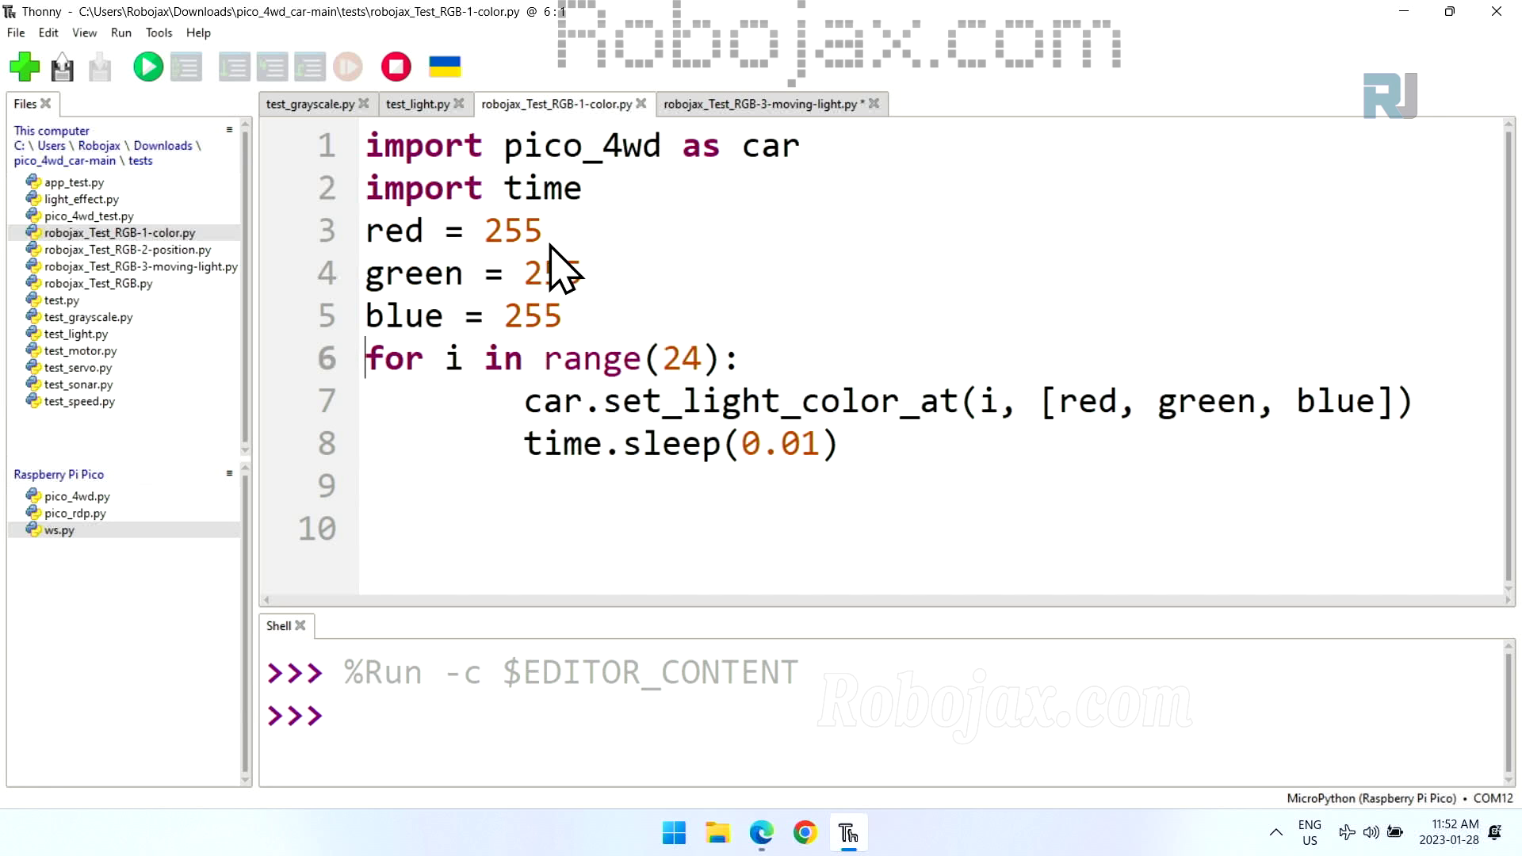
Step: Point out lines 6–8, the word red and the green variable in the set-colour script
drag(845, 445, 356, 369)
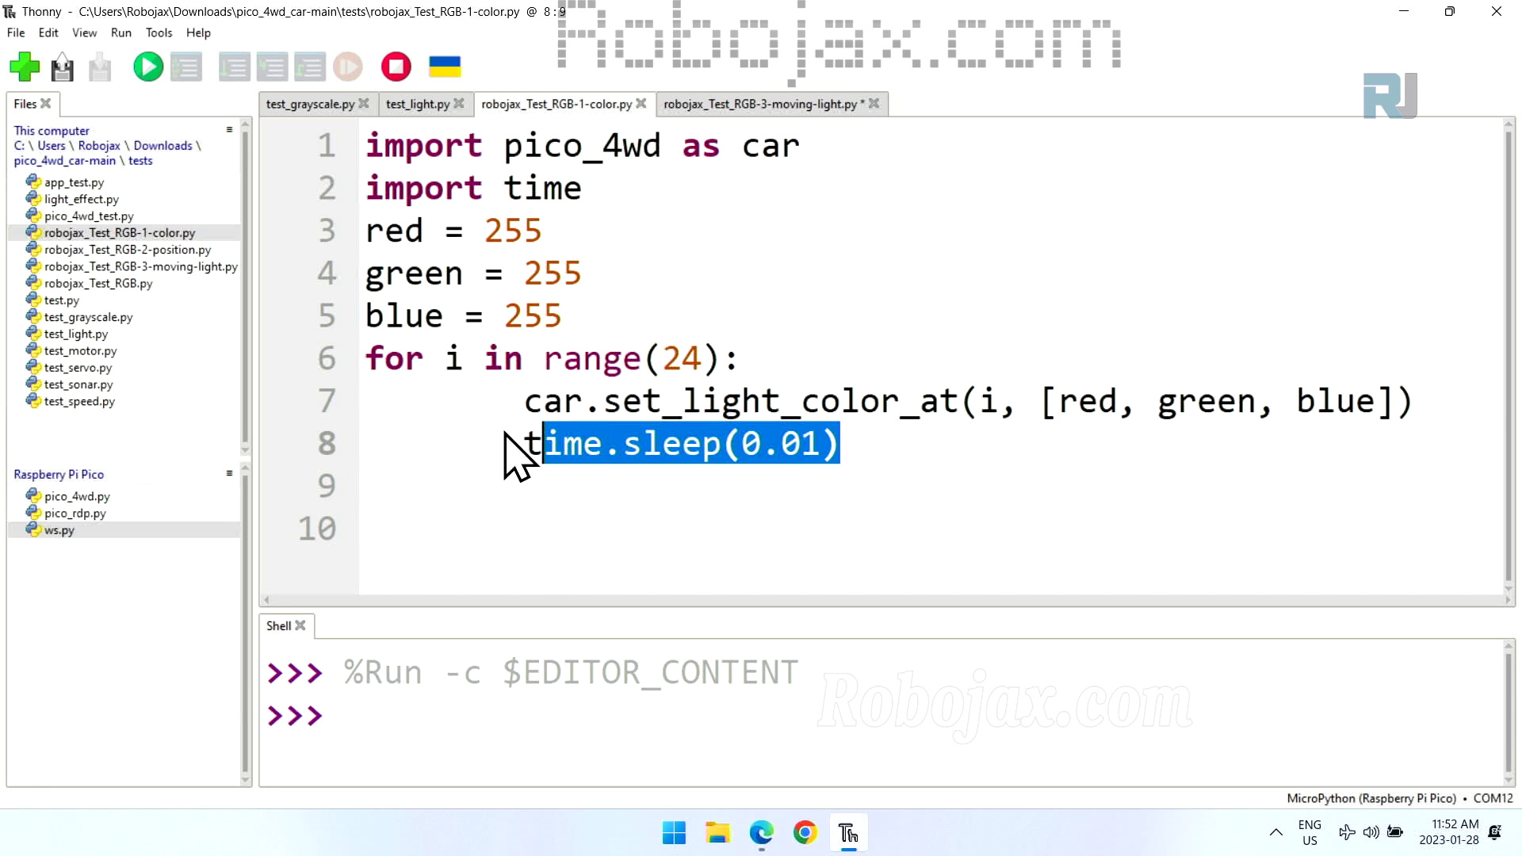
click(1041, 404)
drag(1068, 410, 1237, 404)
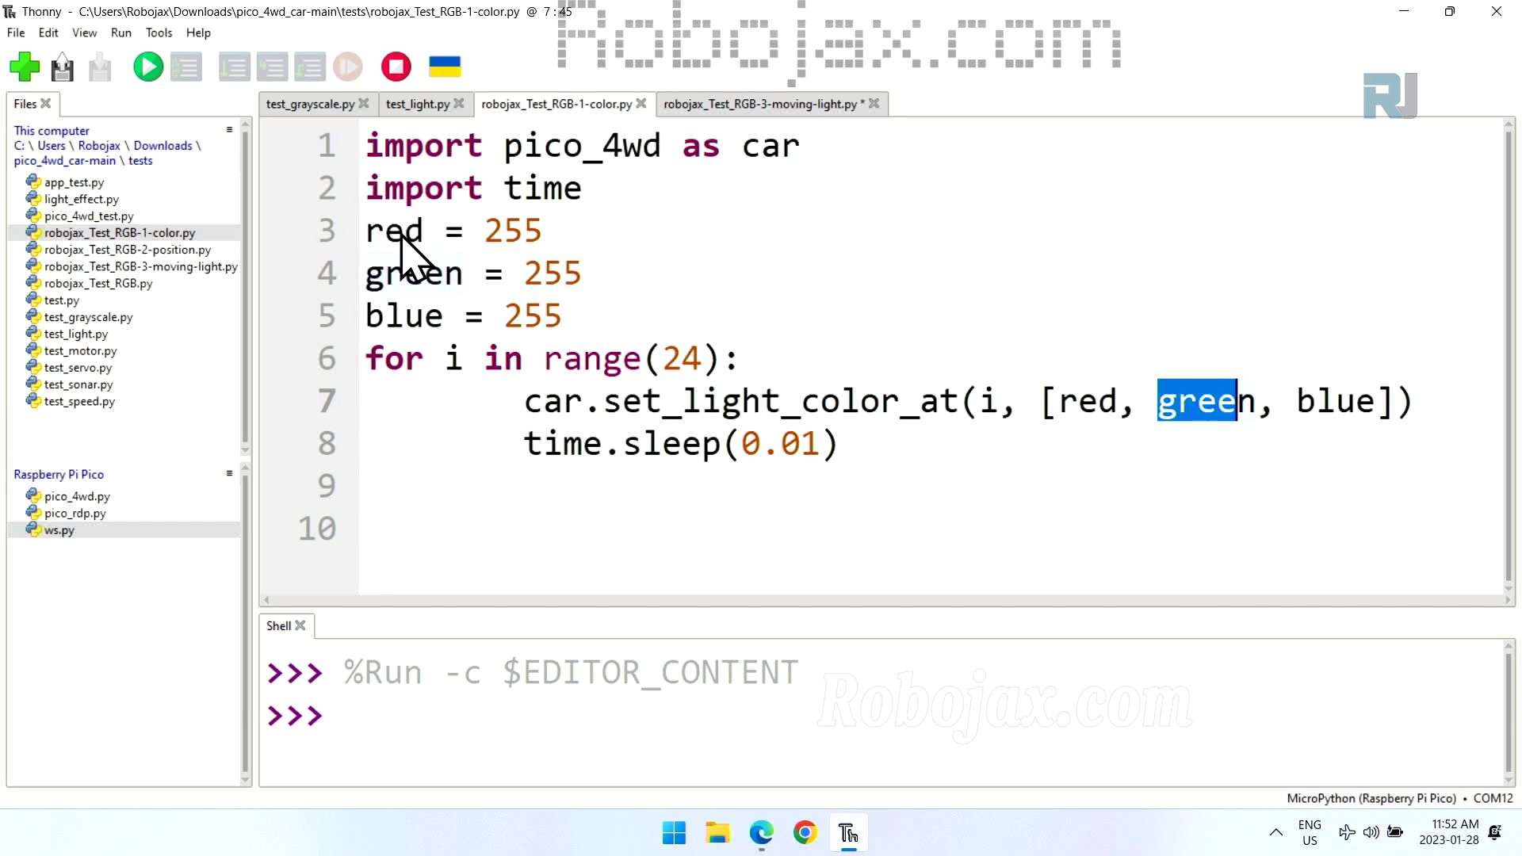
drag(384, 273, 405, 274)
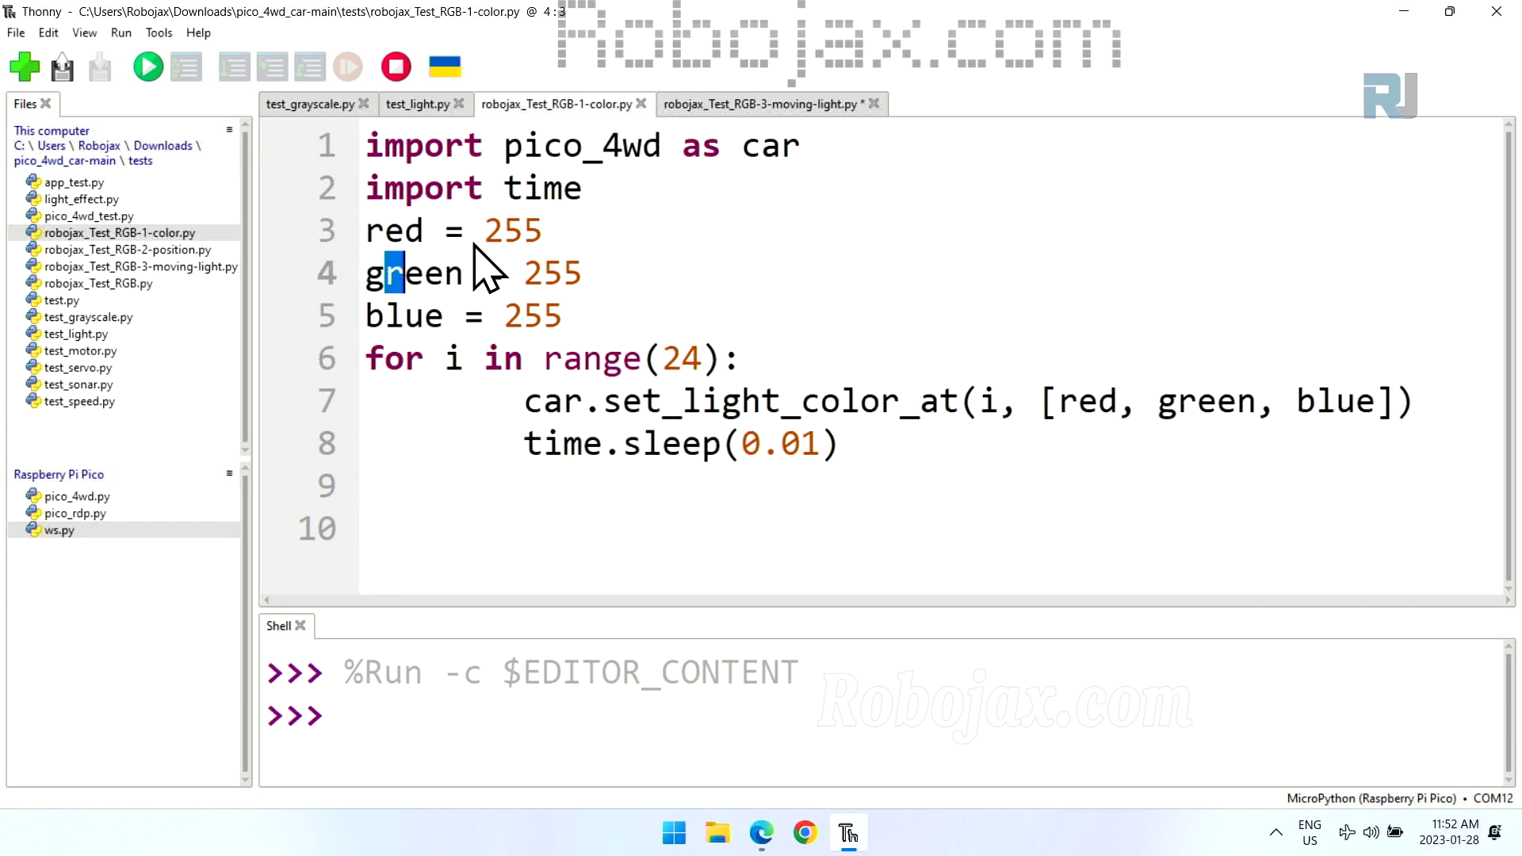
click(523, 239)
click(558, 321)
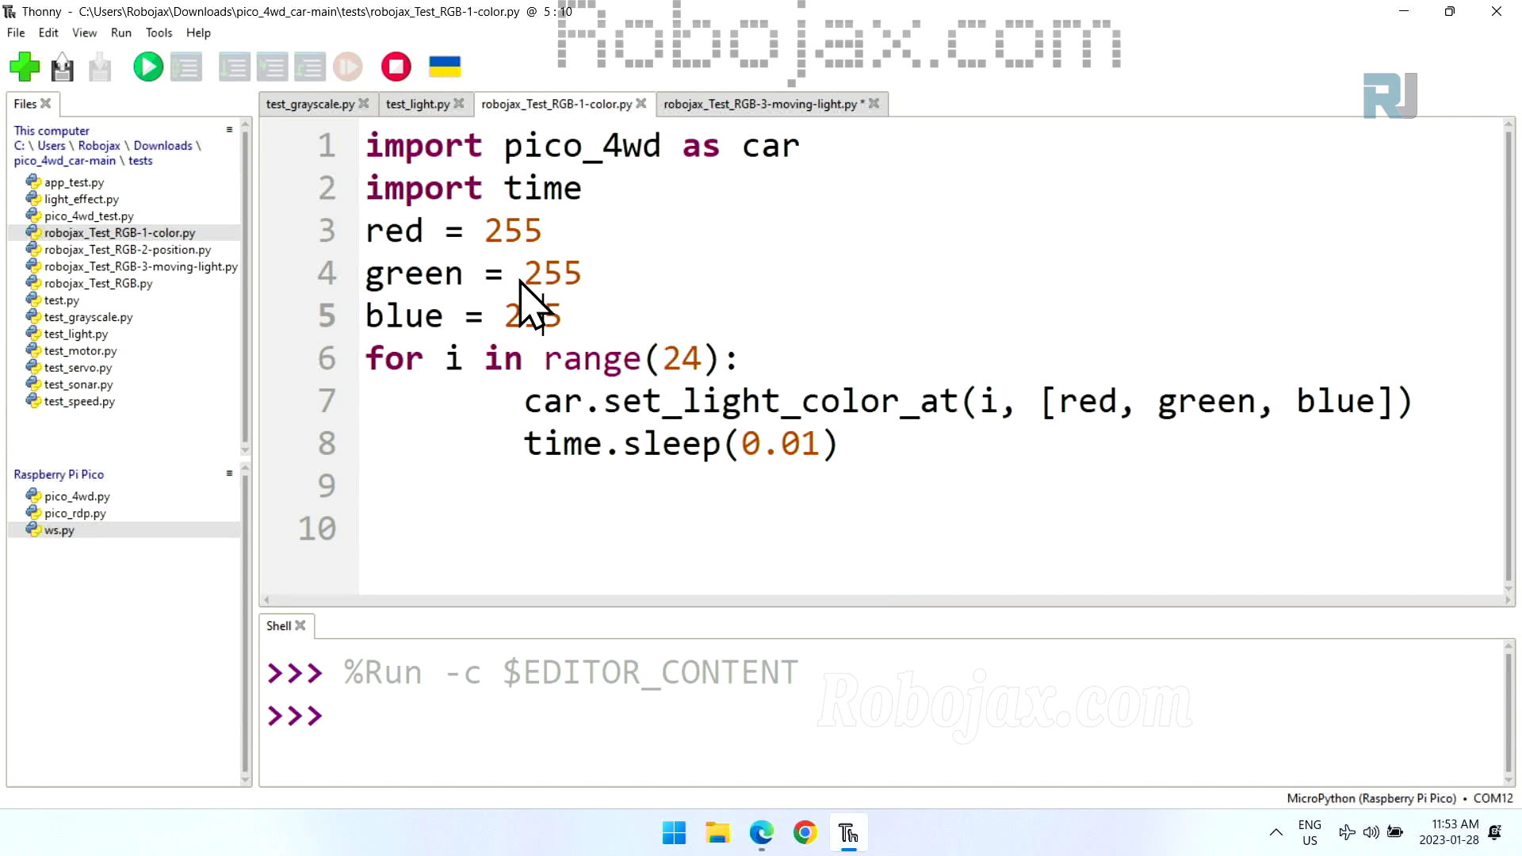
text(0.01))
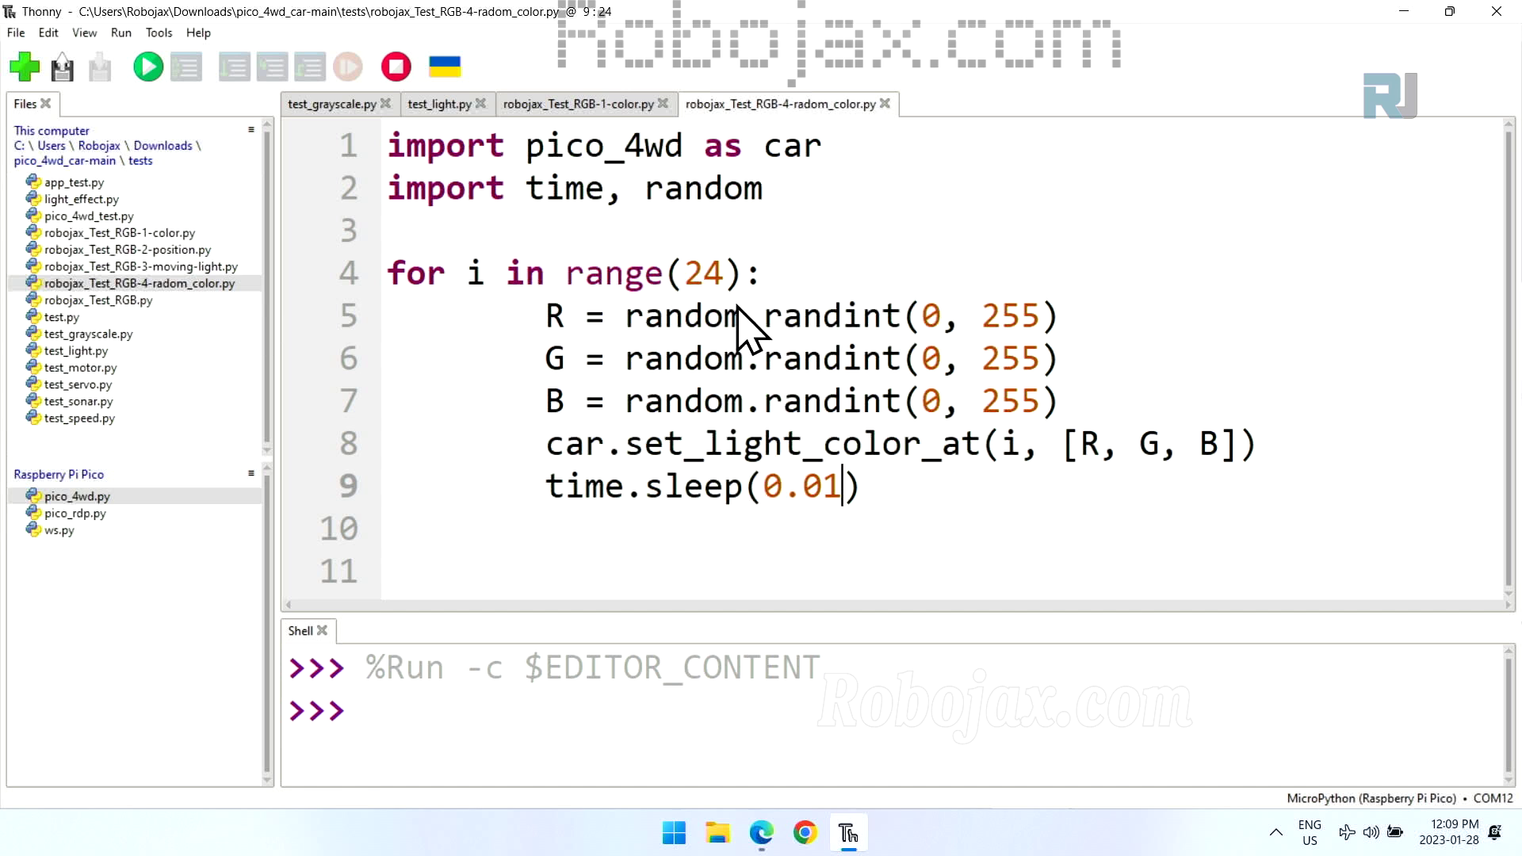
Step: Explain the loop header, random import and the random call's 0–255 bounds
drag(761, 273, 384, 273)
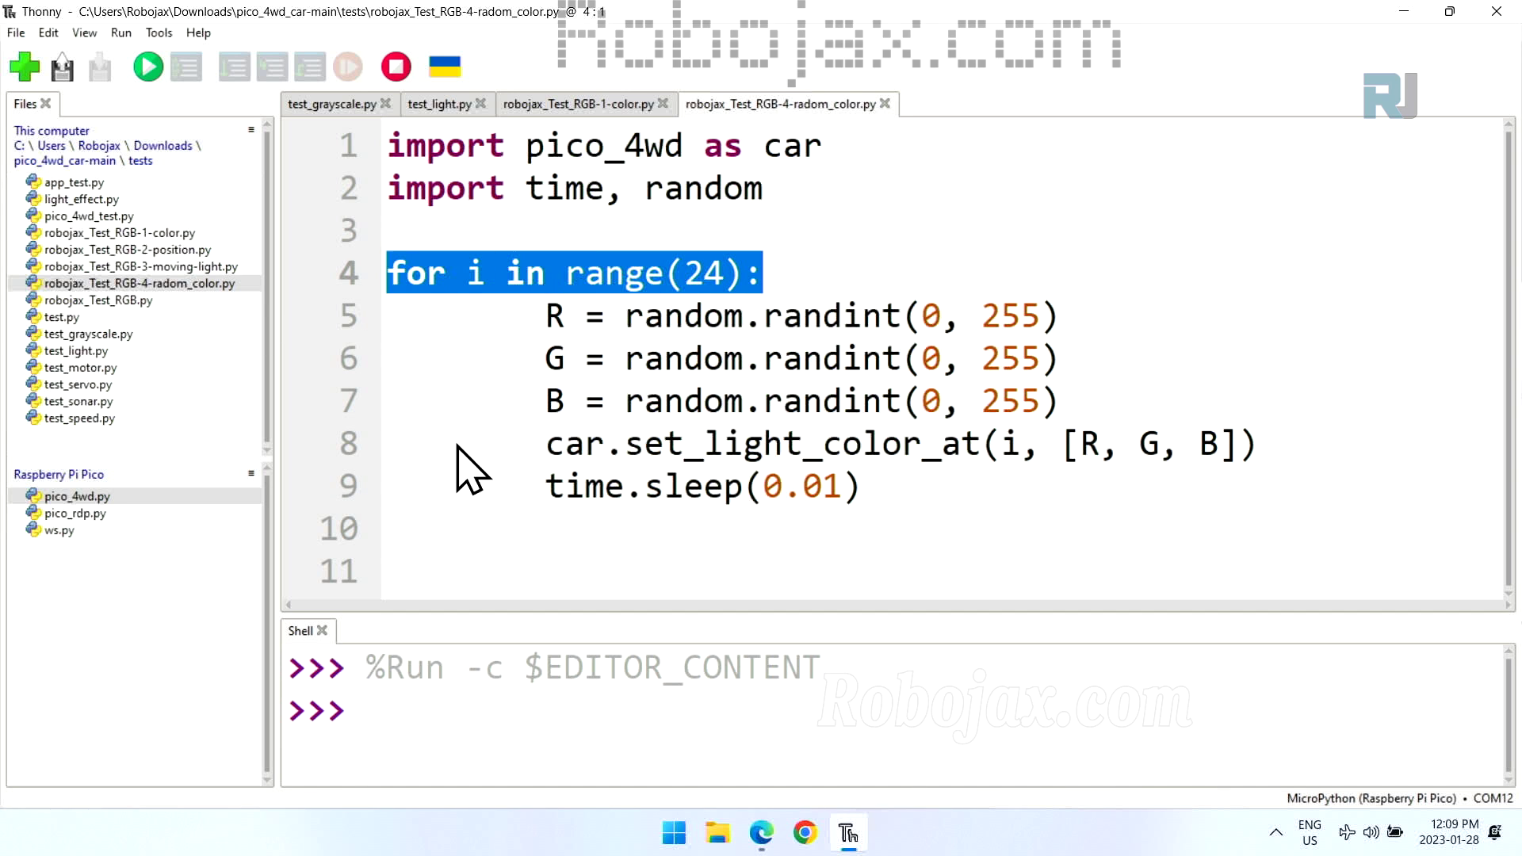
click(890, 404)
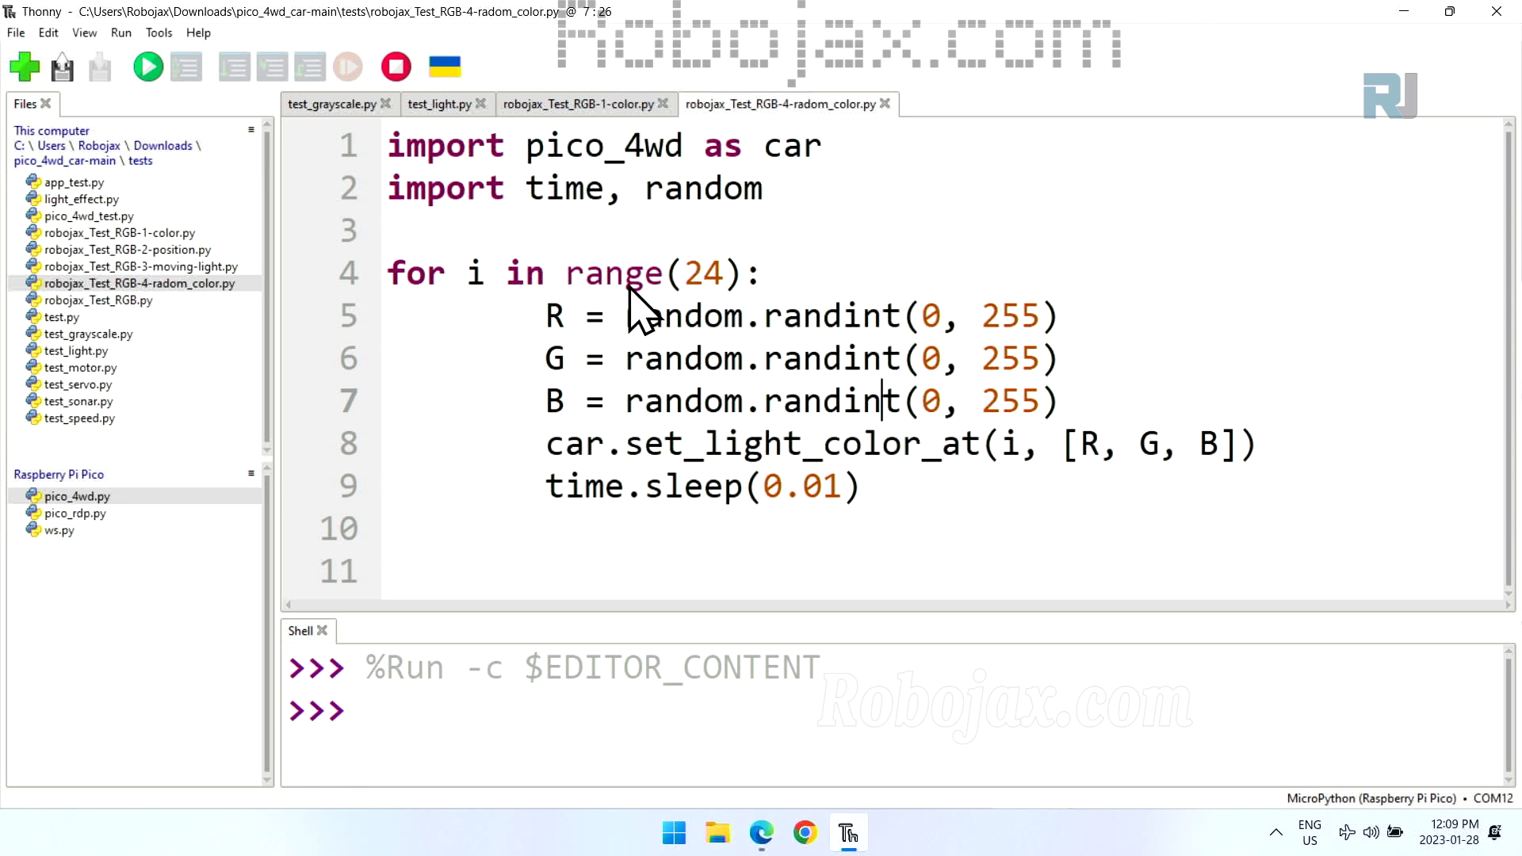
double_click(649, 191)
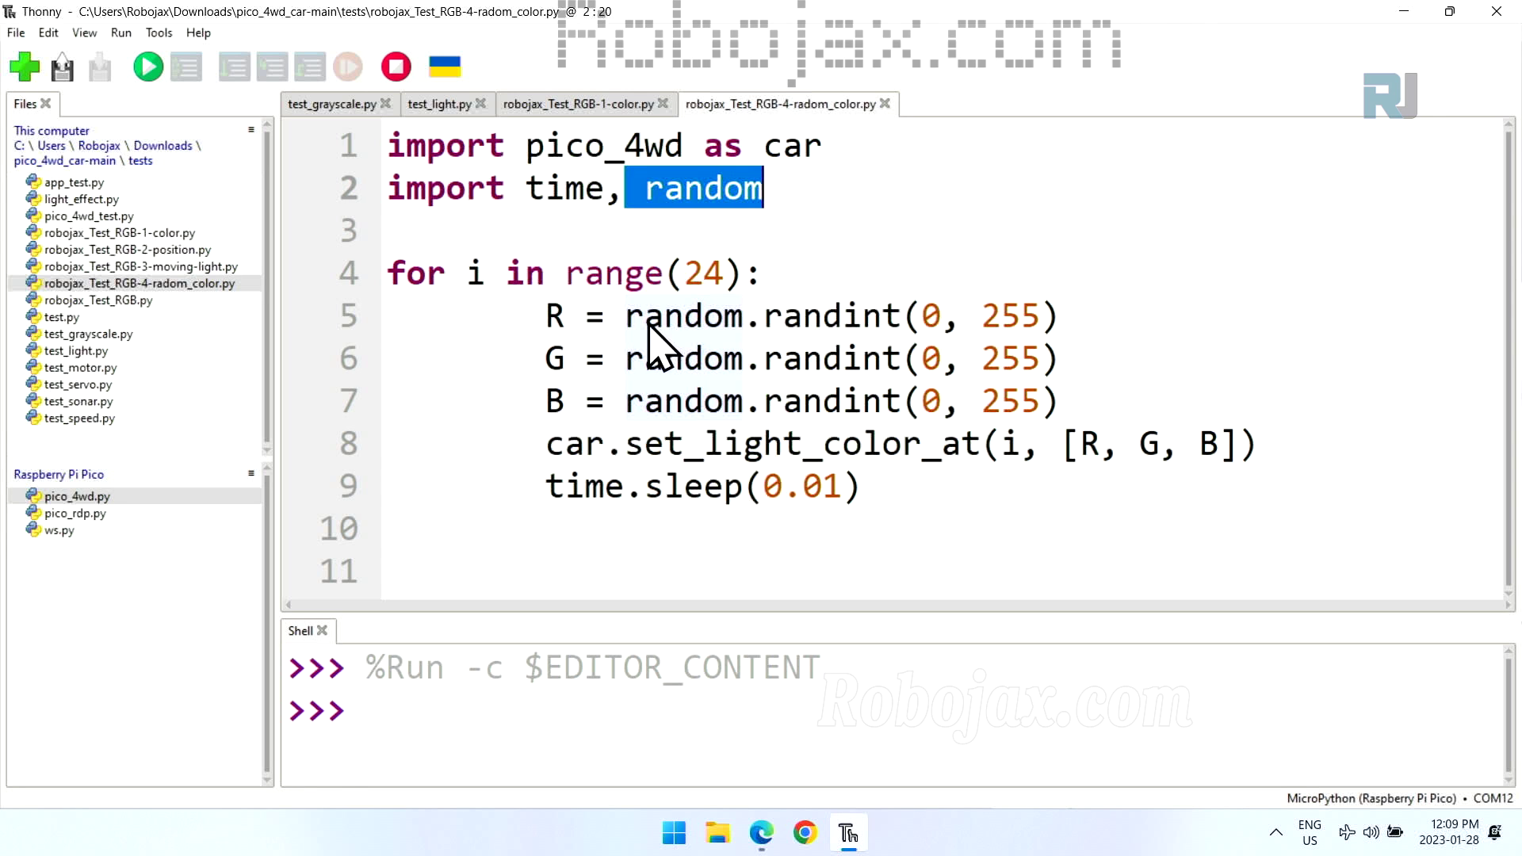
click(671, 320)
drag(626, 319, 903, 318)
click(846, 319)
double_click(929, 316)
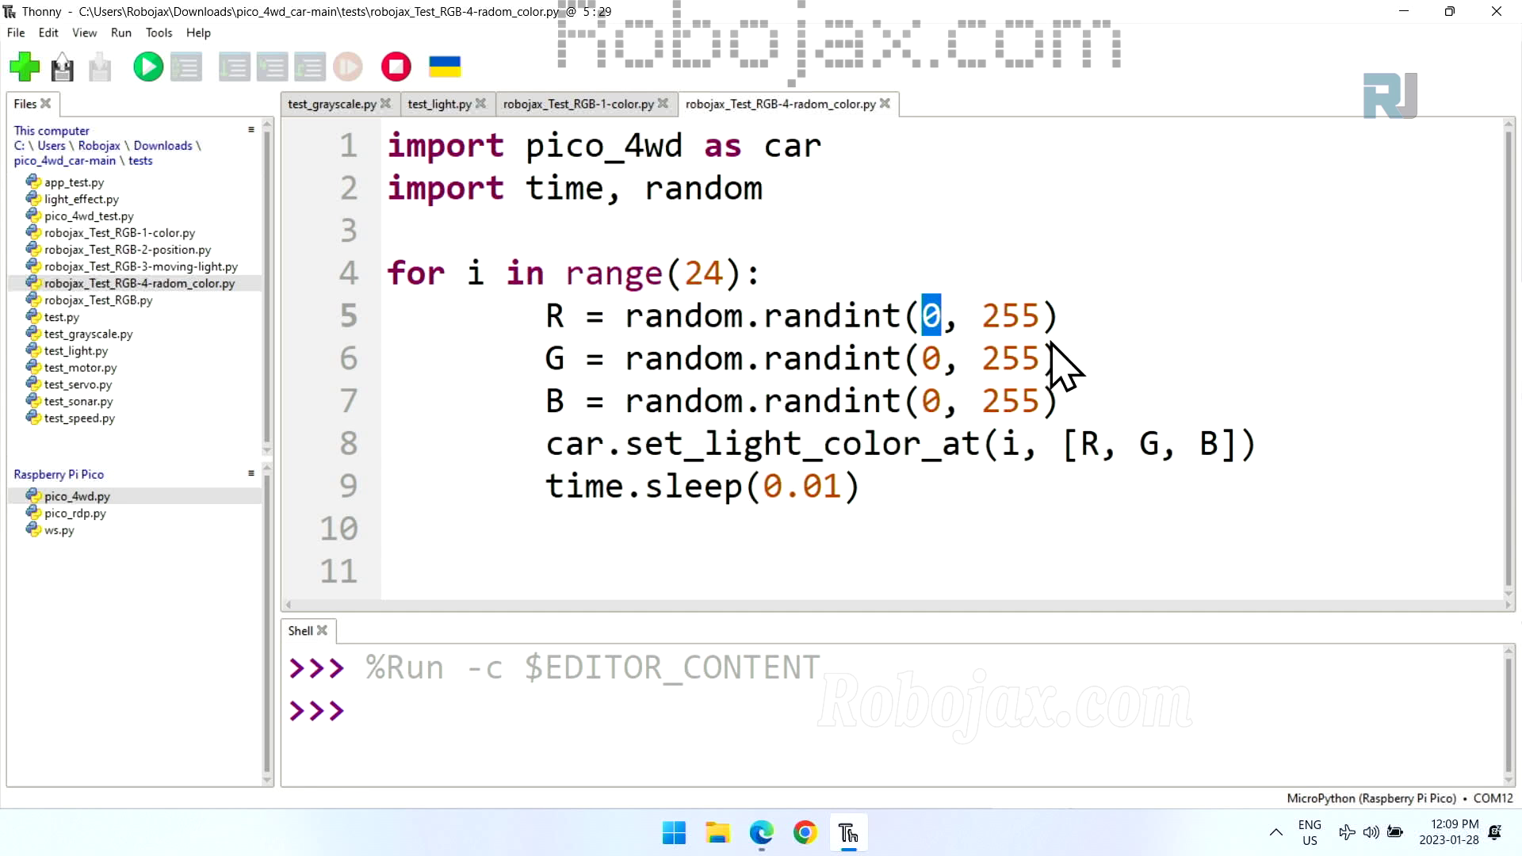
double_click(1009, 317)
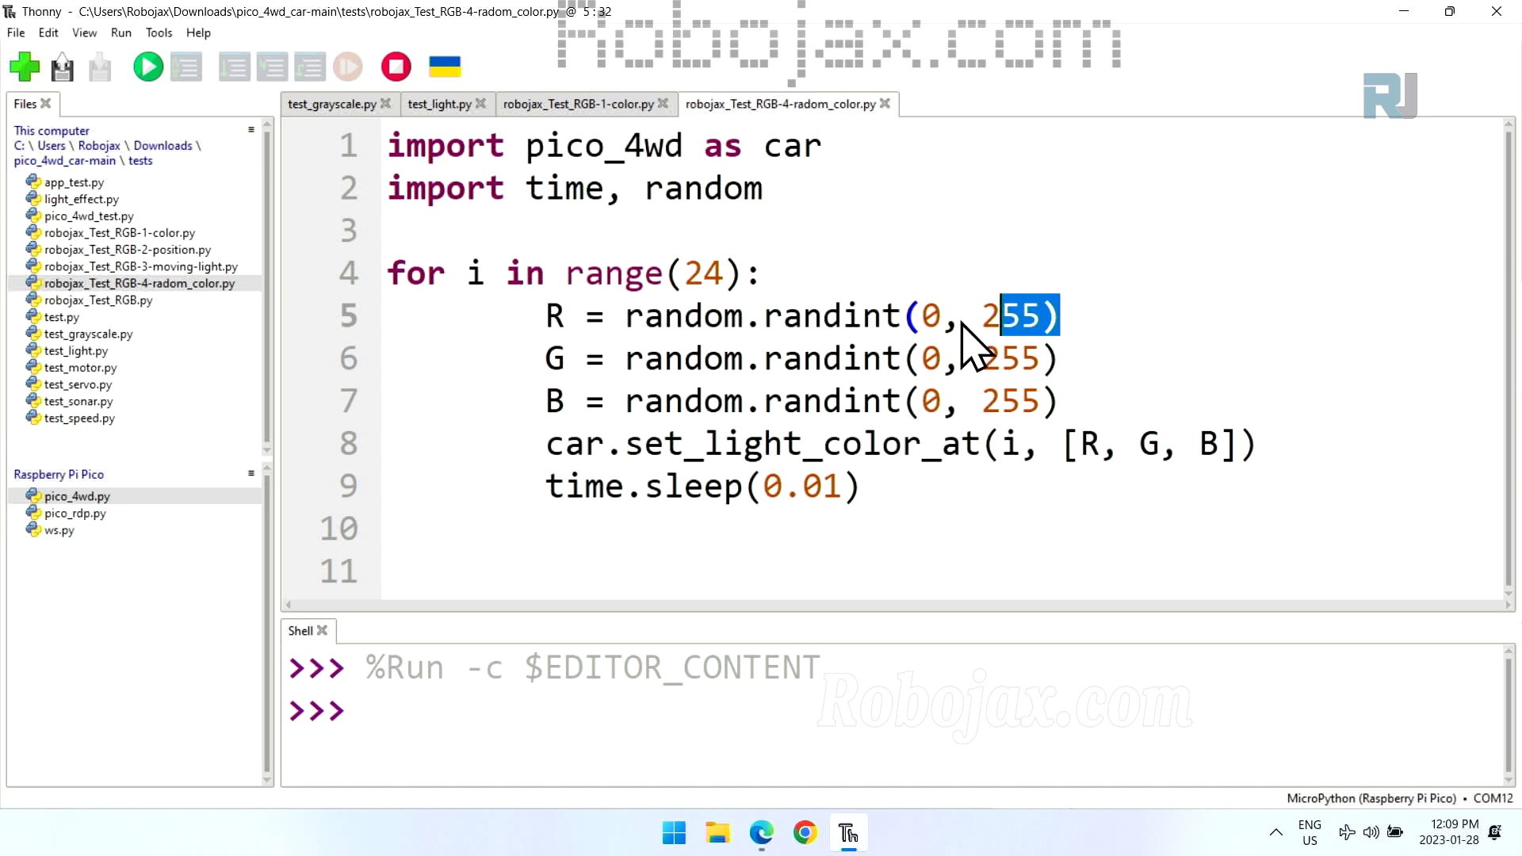
drag(1058, 316, 624, 319)
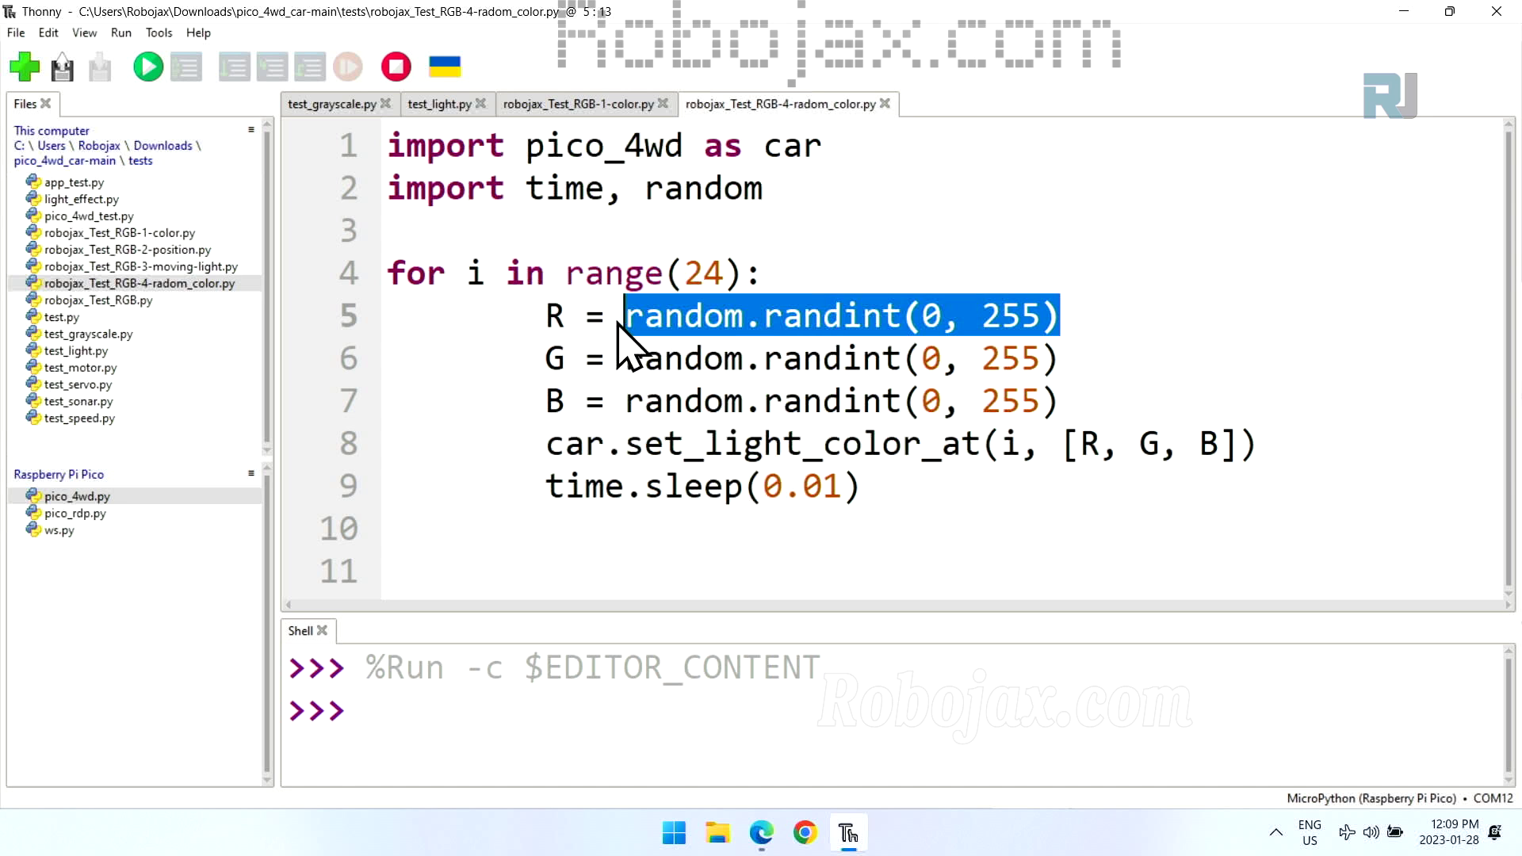
Step: Point out the R, G and B random assignments and the LED index i
double_click(554, 316)
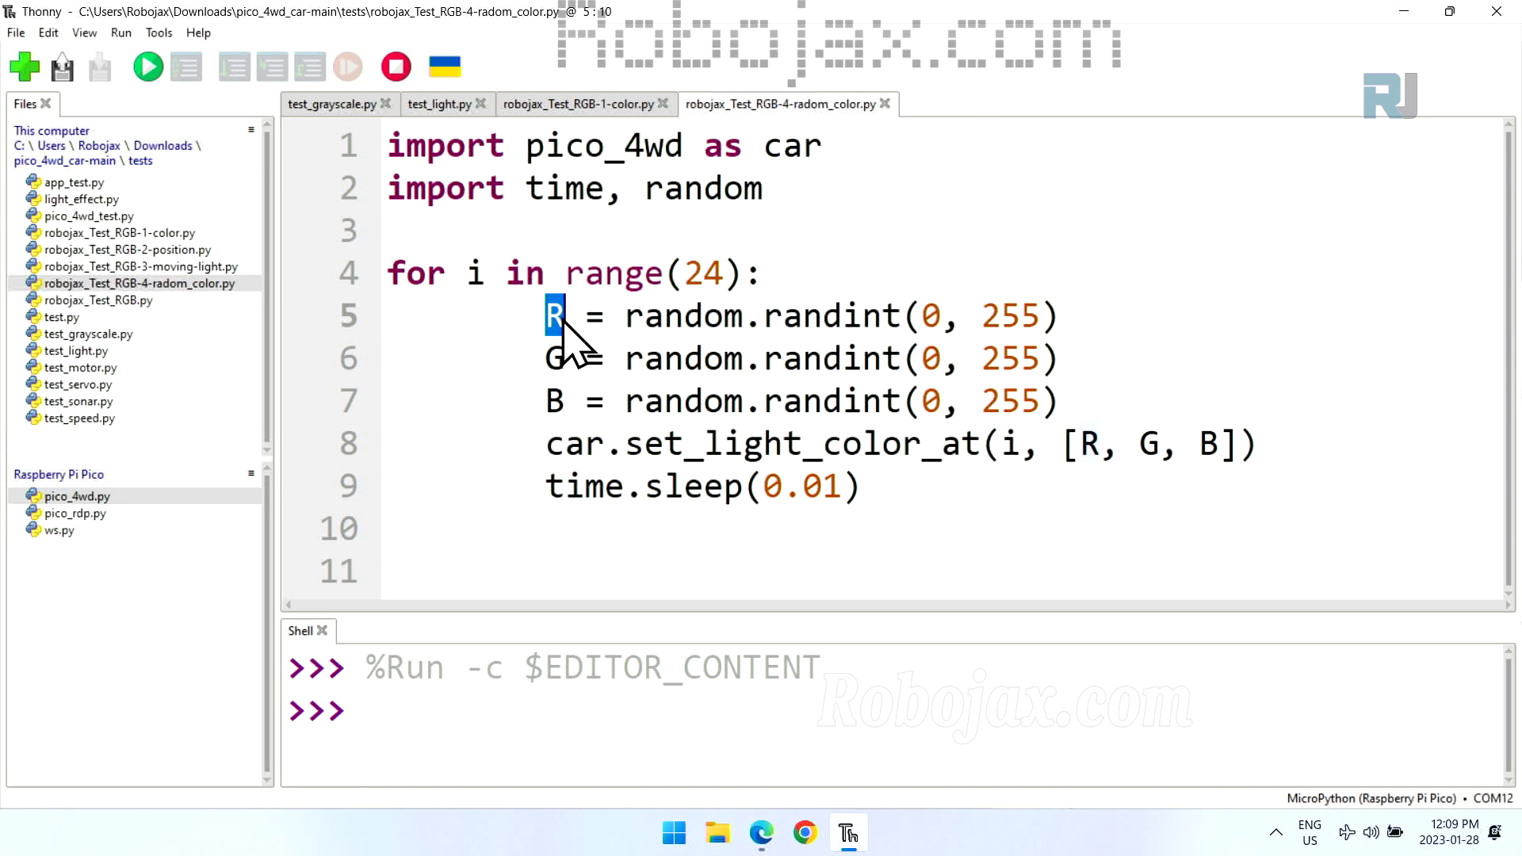
double_click(554, 359)
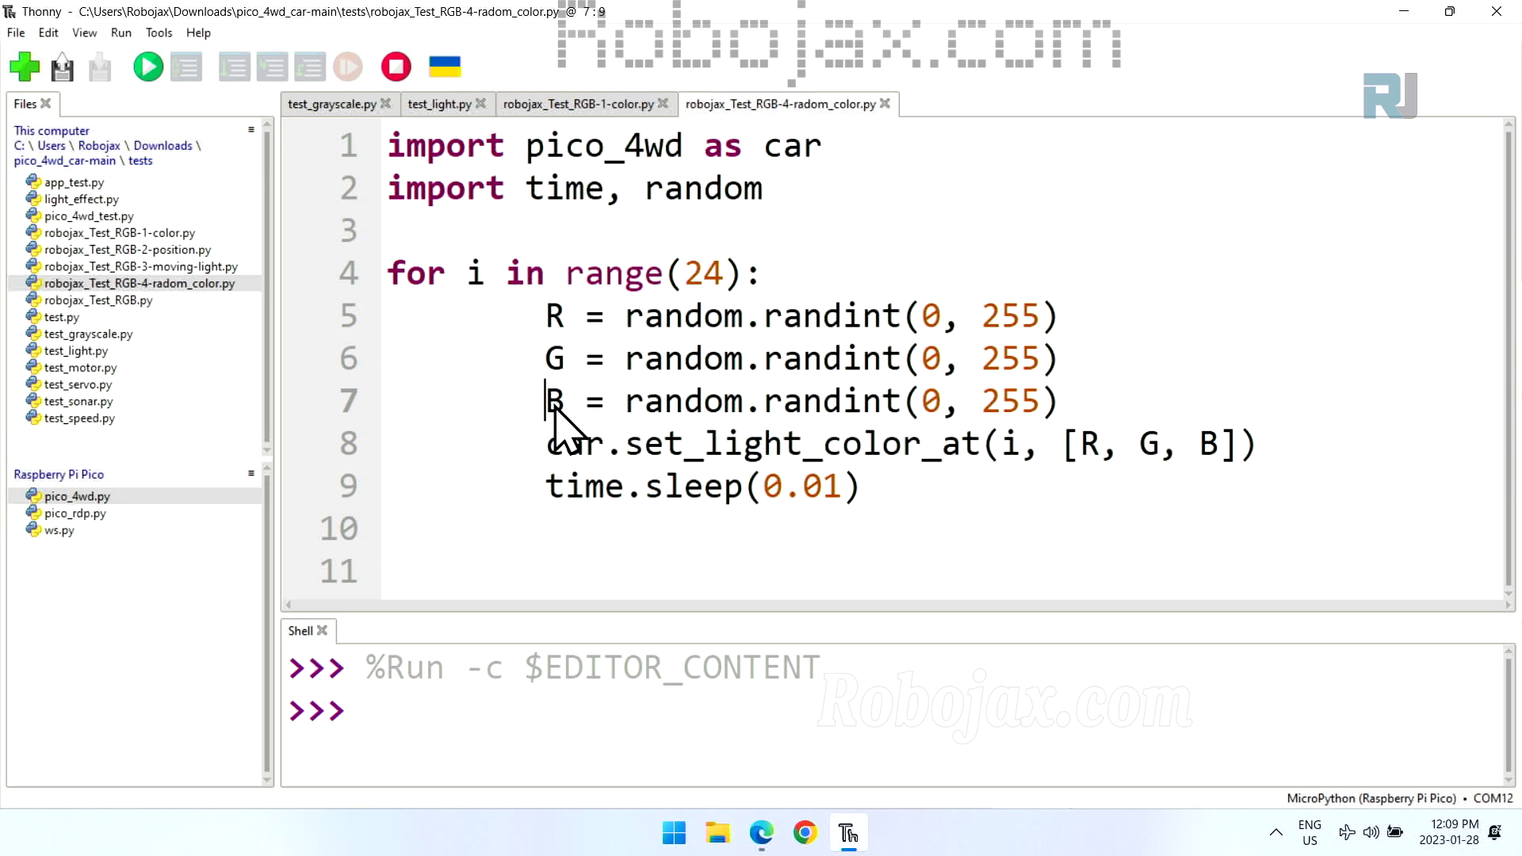
double_click(554, 402)
drag(1059, 317, 545, 316)
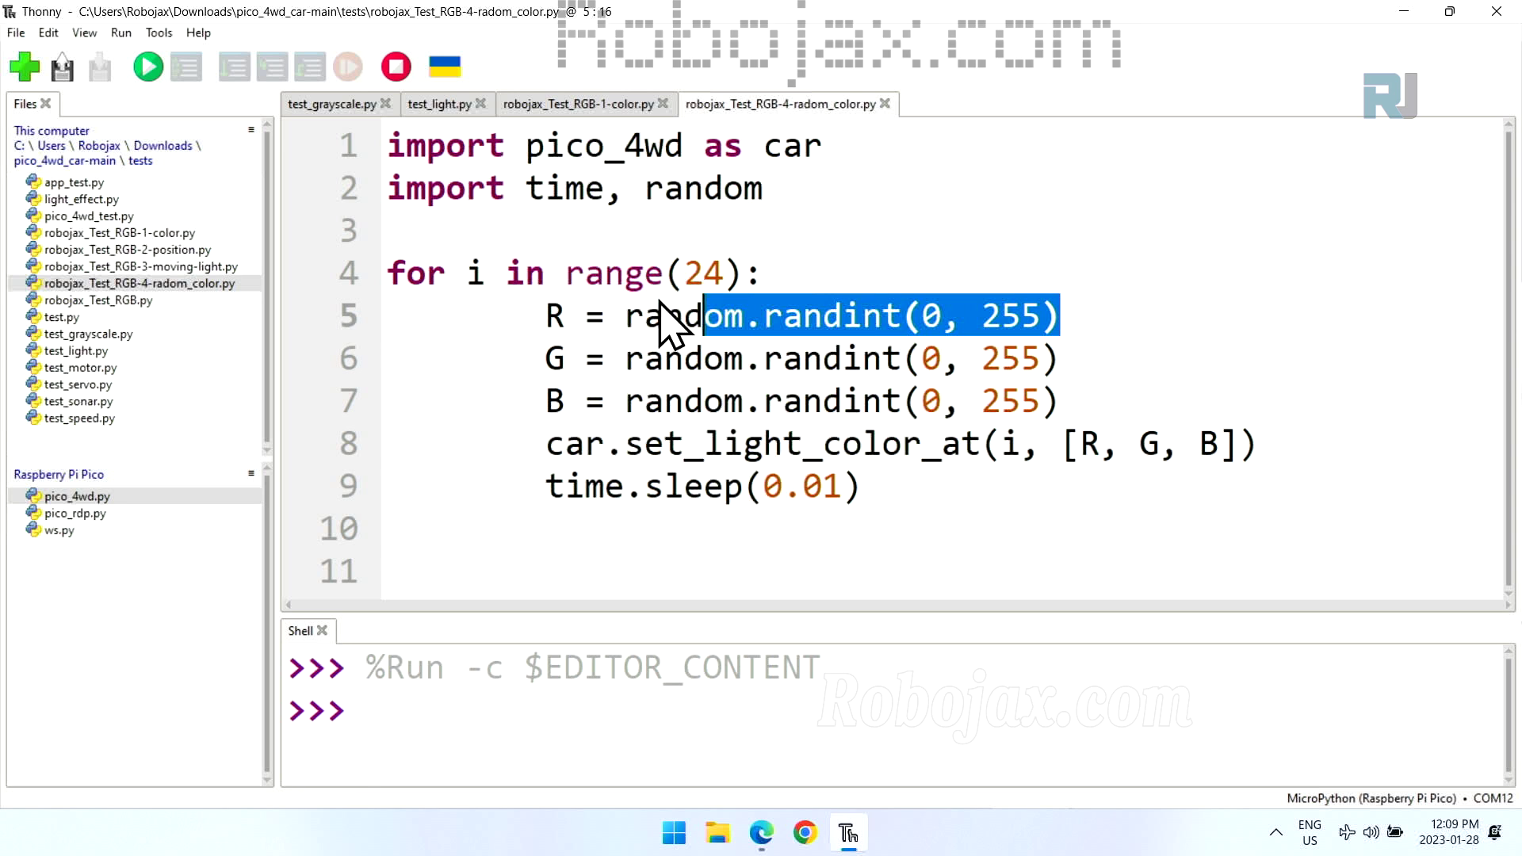
drag(1058, 360, 621, 359)
click(561, 317)
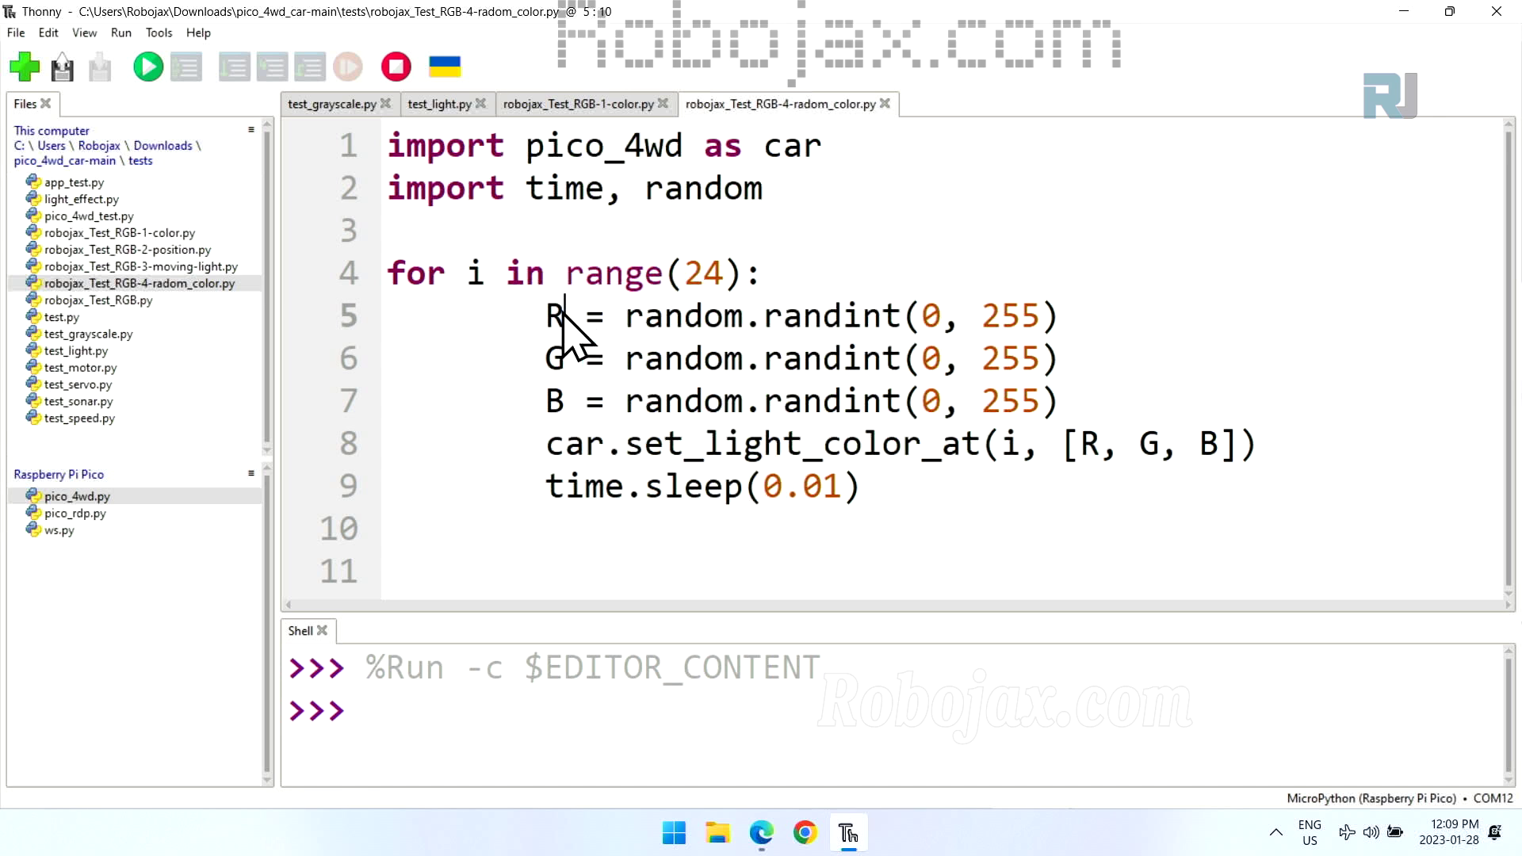
click(1192, 449)
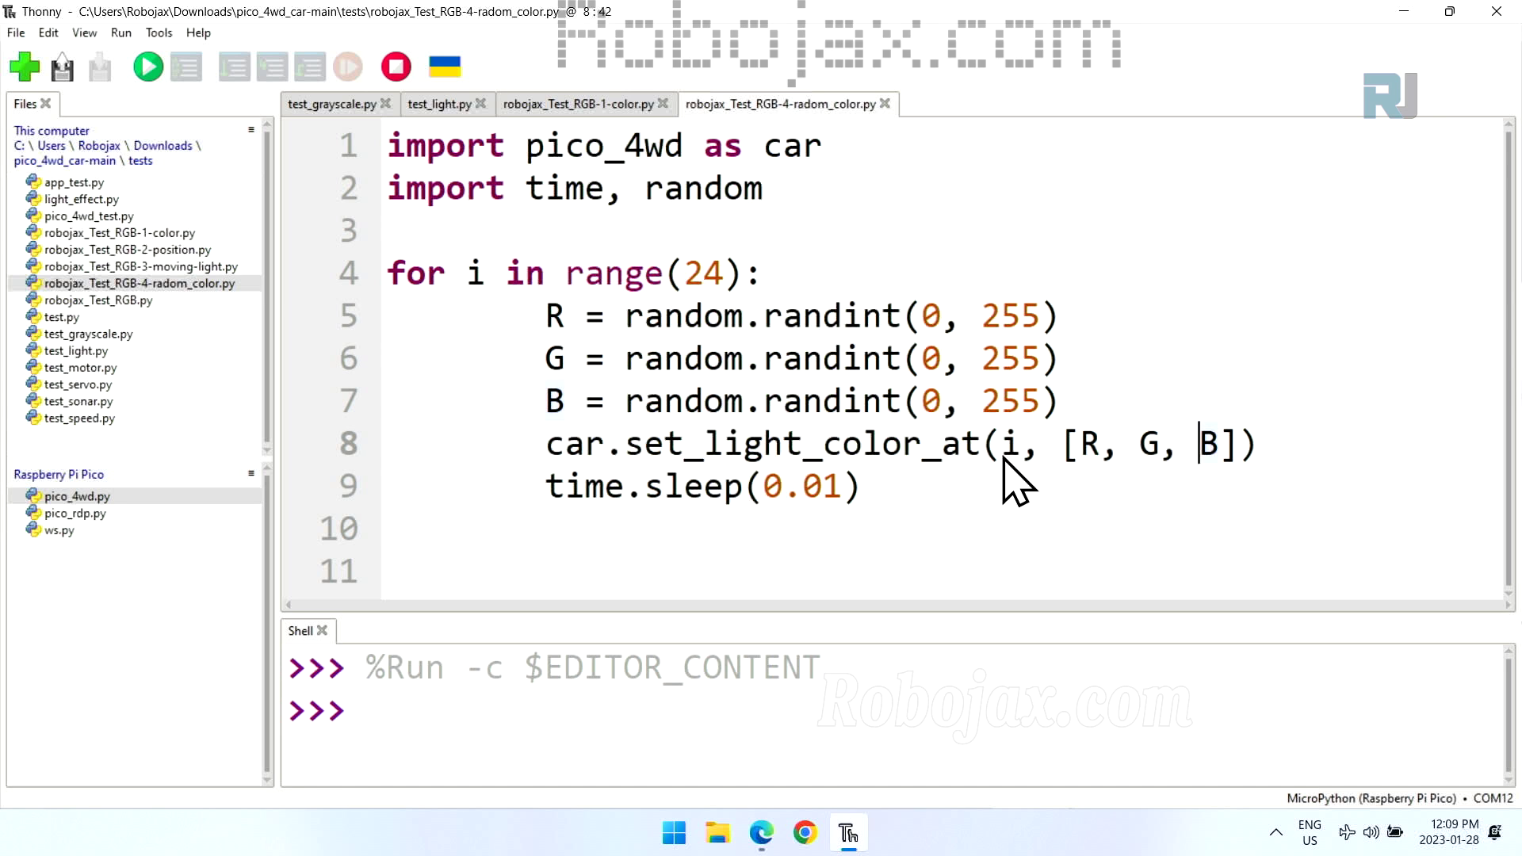
double_click(1008, 450)
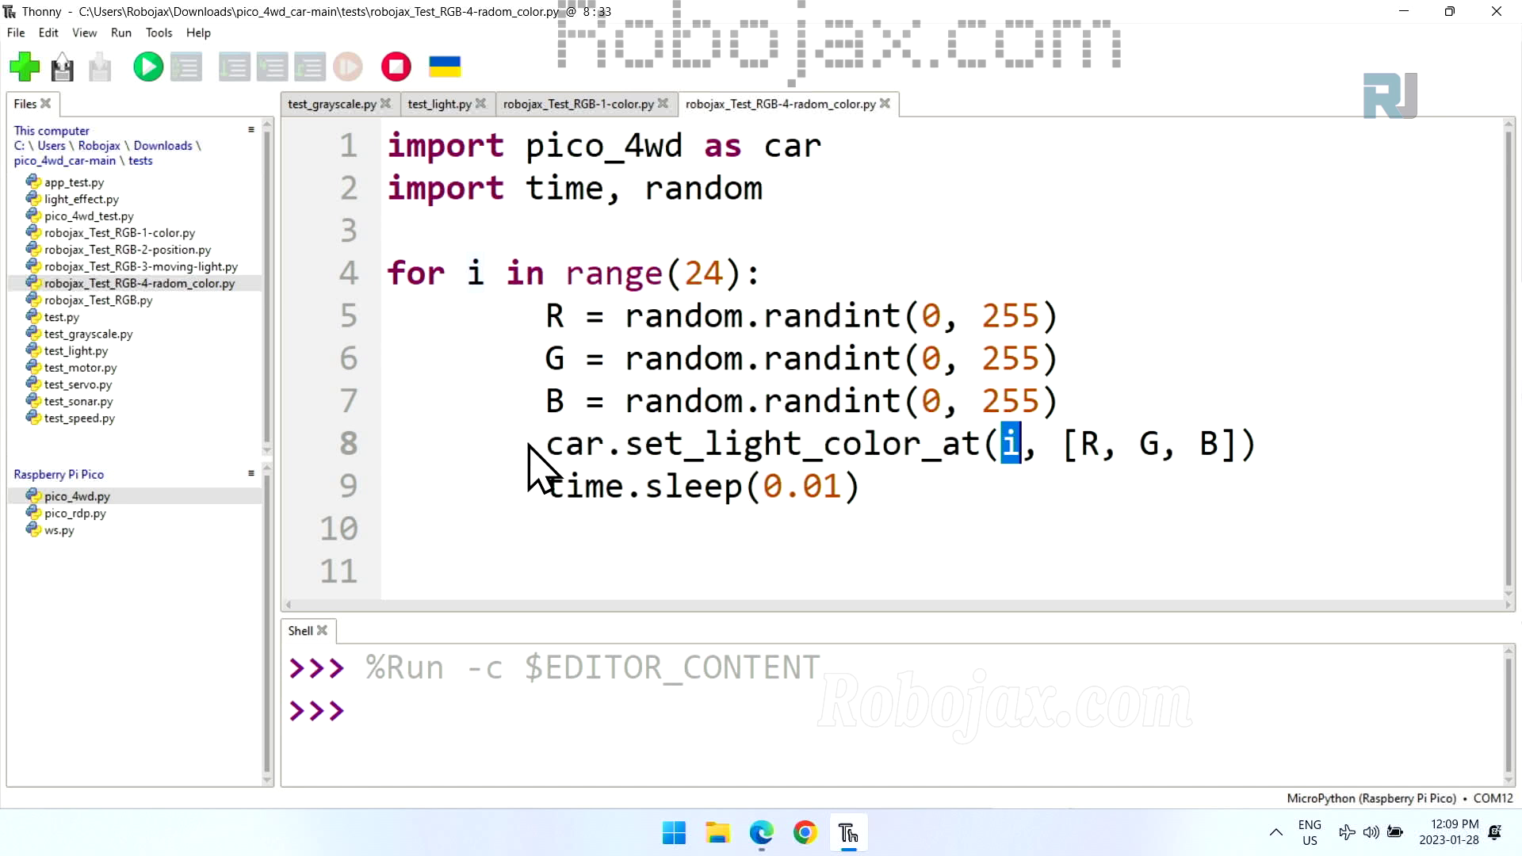
Step: Select the 0.01 delay's last digit, then review the colour lines and set_light_color_at call
drag(546, 449, 1302, 465)
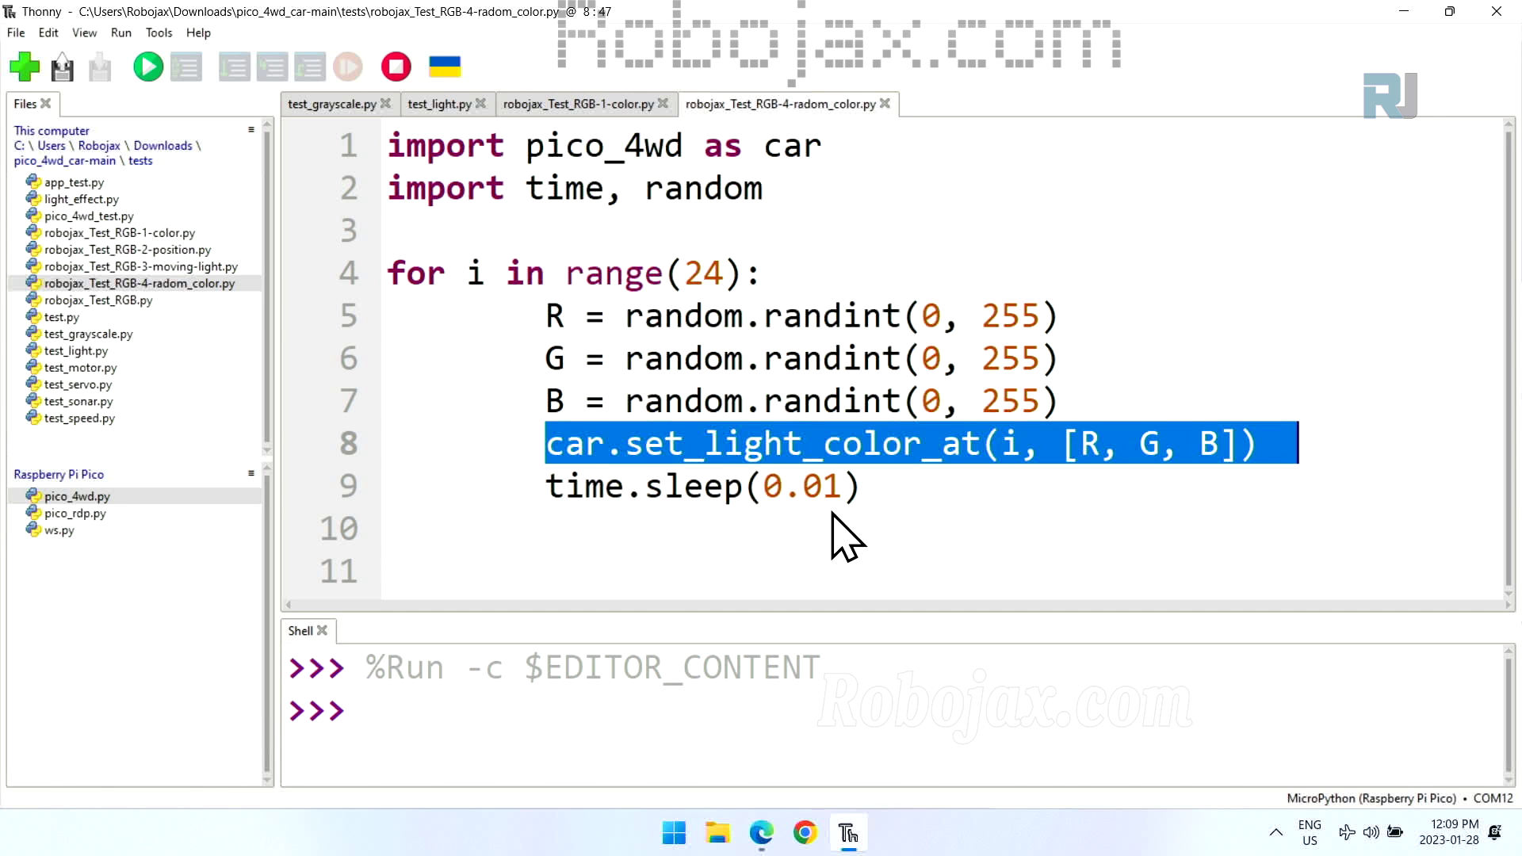
drag(858, 486, 546, 486)
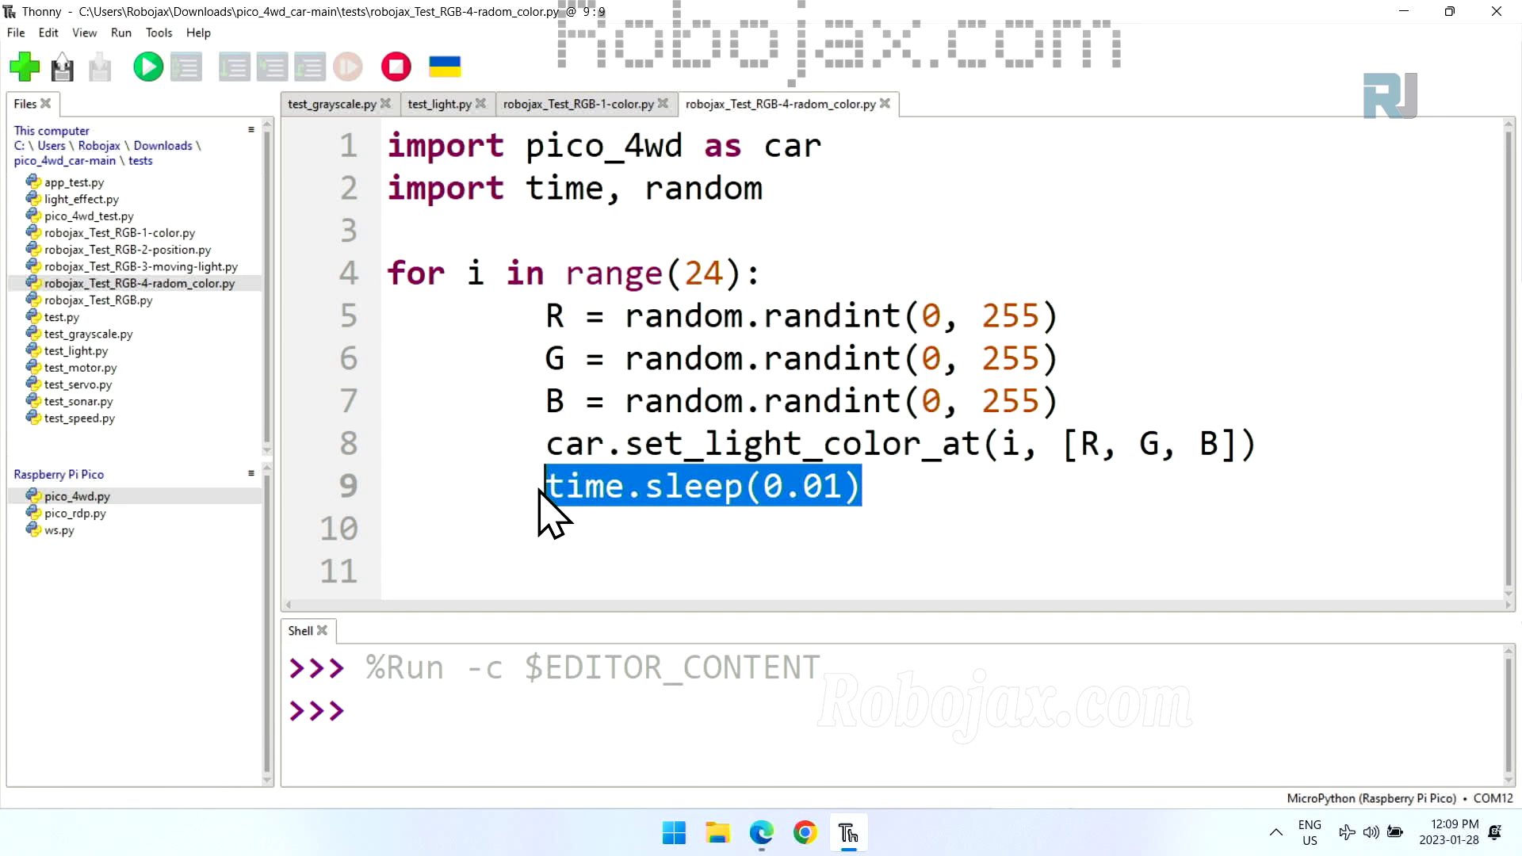
click(831, 506)
drag(825, 486, 839, 487)
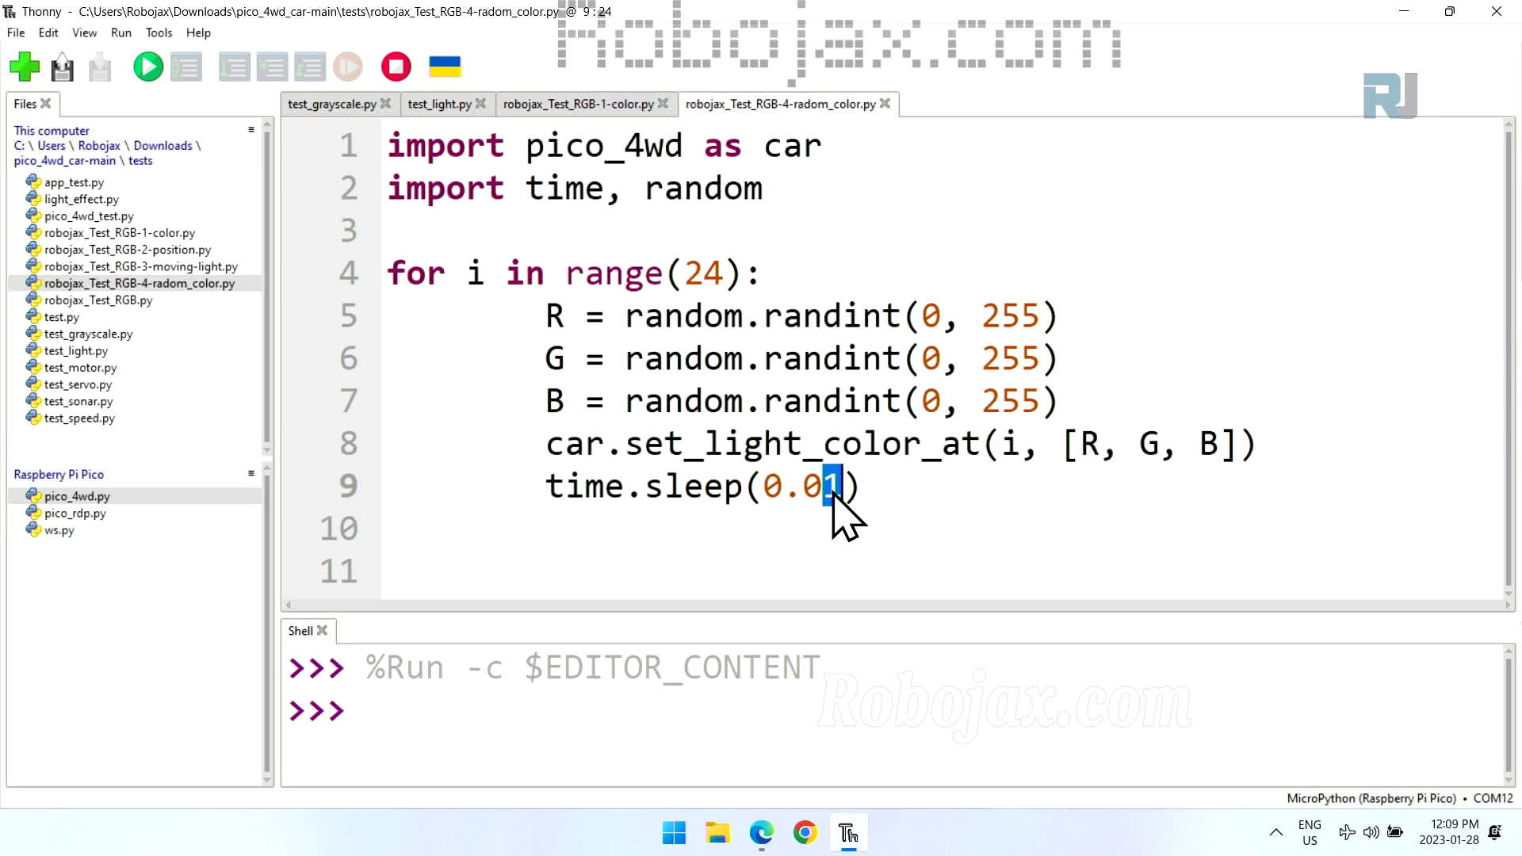
text(0)
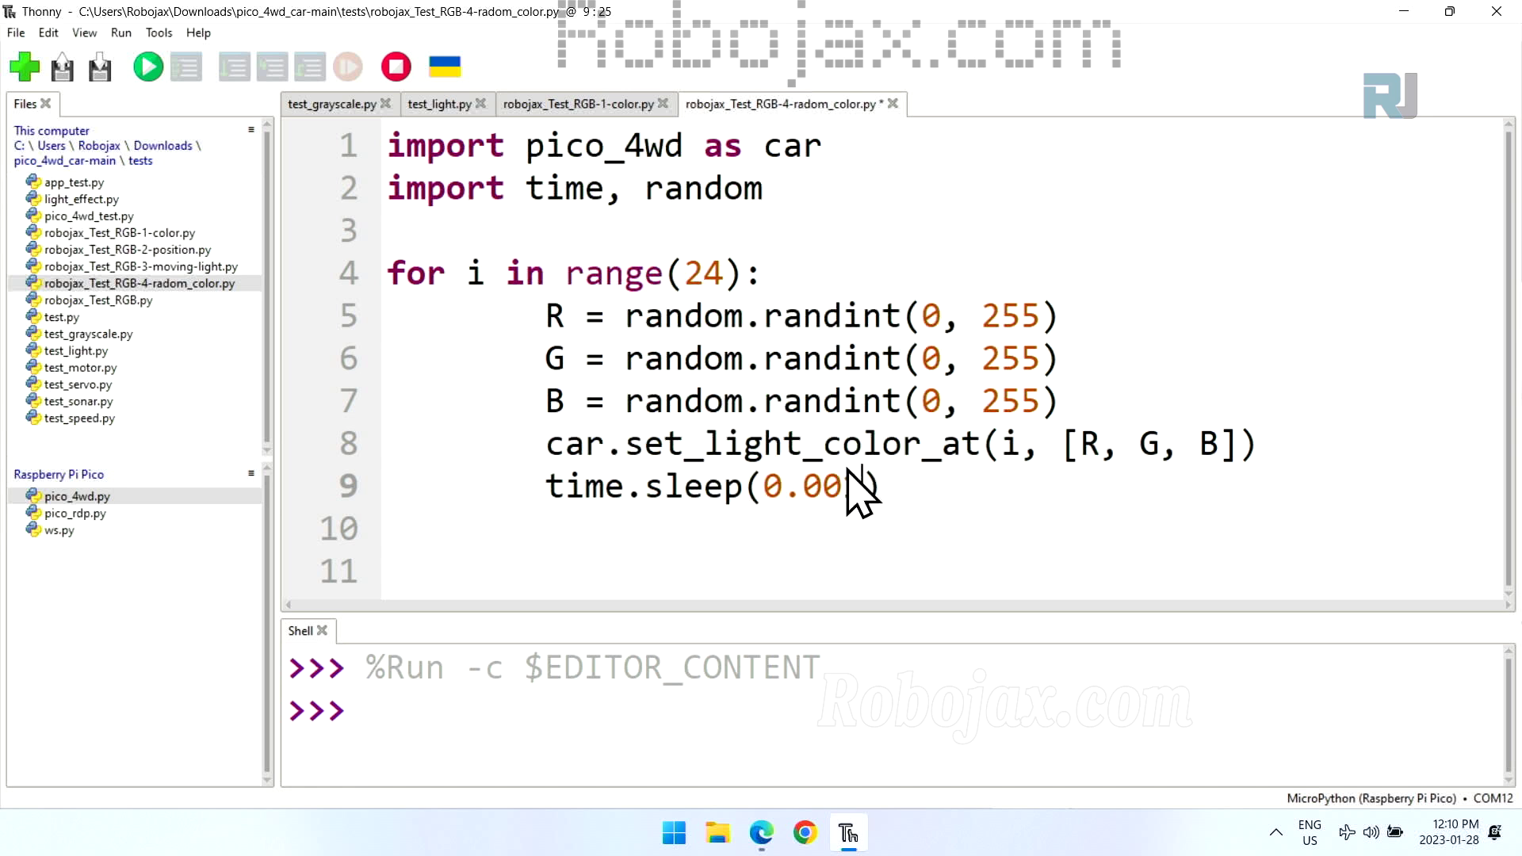
text(1)
drag(1061, 402, 348, 321)
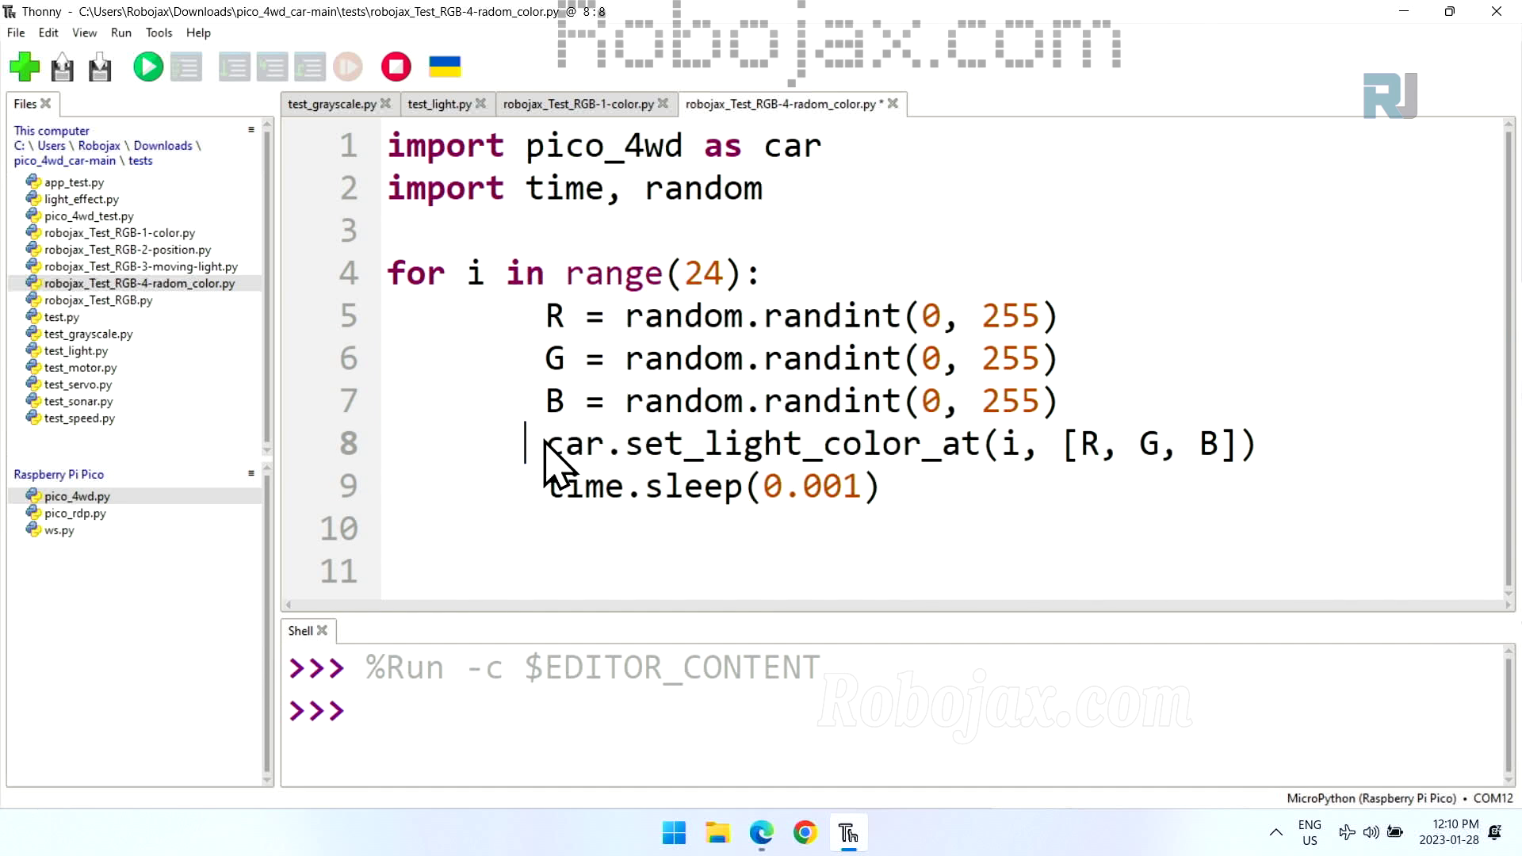
drag(546, 446, 1278, 452)
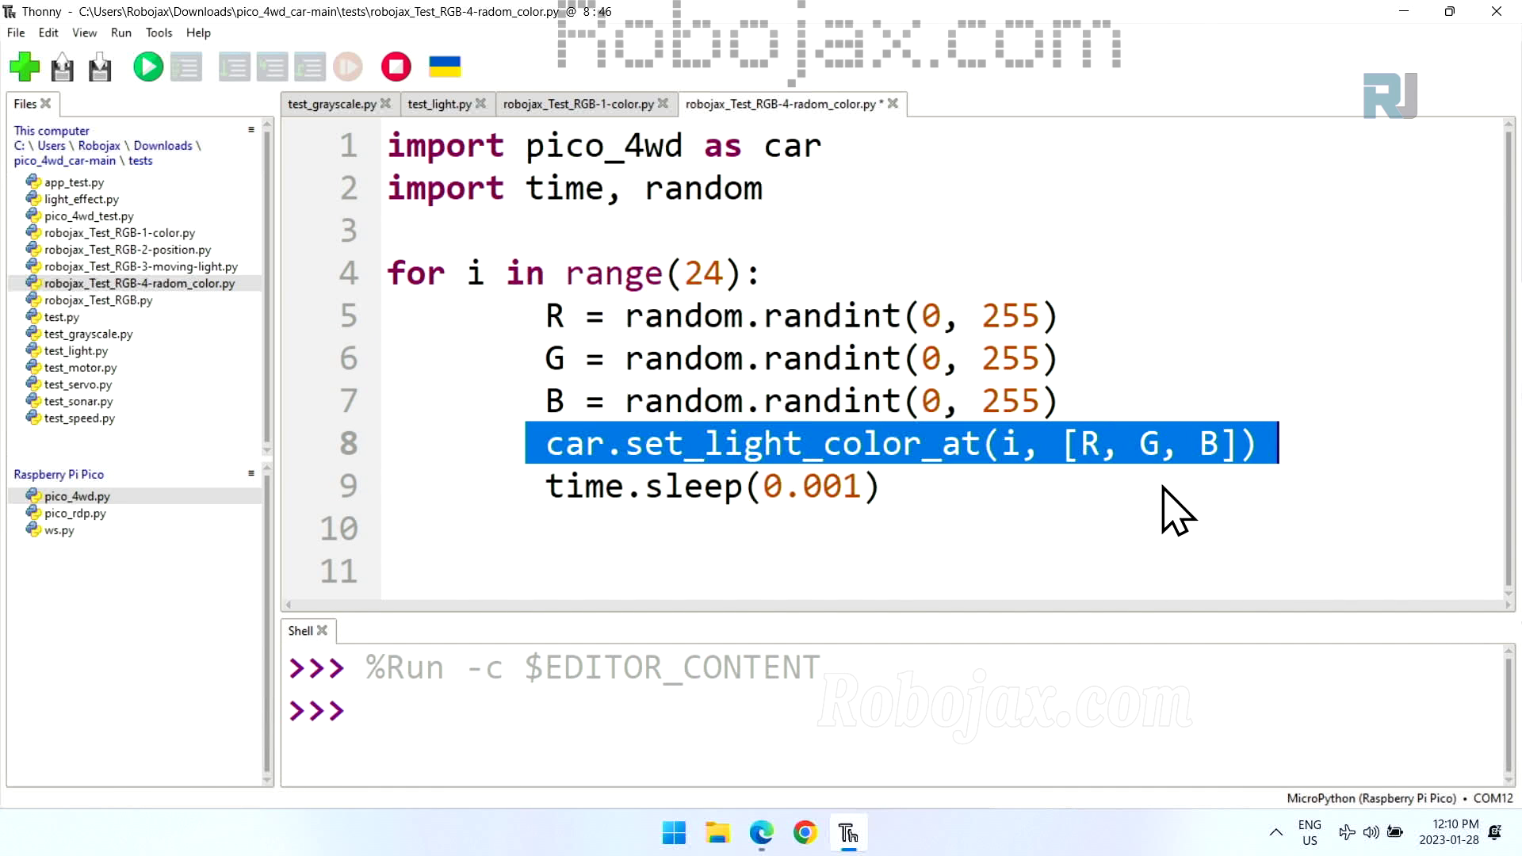